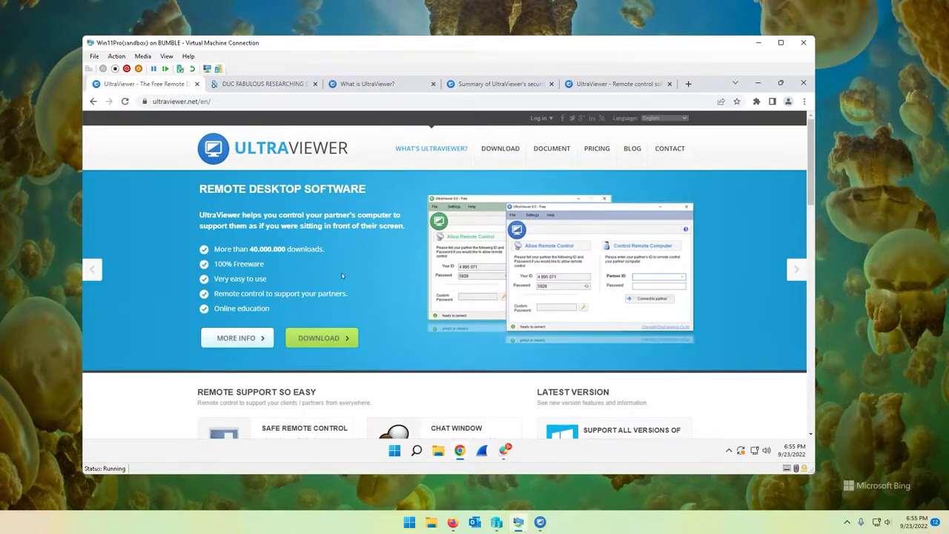
Find the footer and select the maker's name, DucFabulous Research & Development Science
scroll(361, 247, "down", 8)
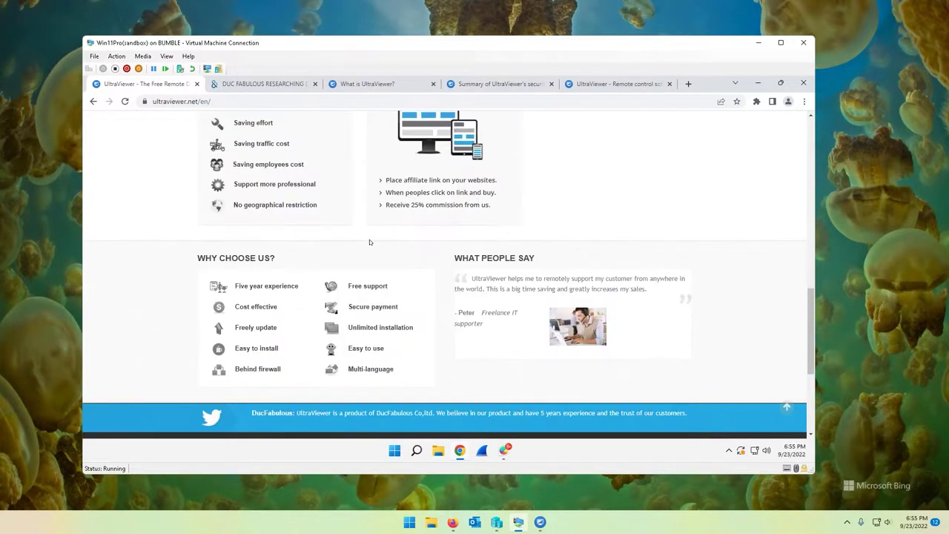
scroll(370, 242, "up", 3)
scroll(370, 242, "up", 5)
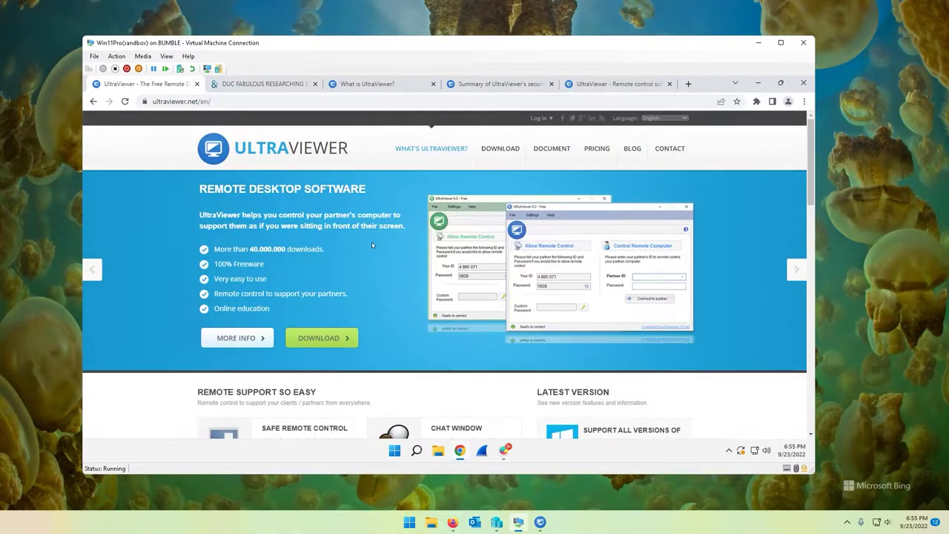
scroll(373, 245, "down", 10)
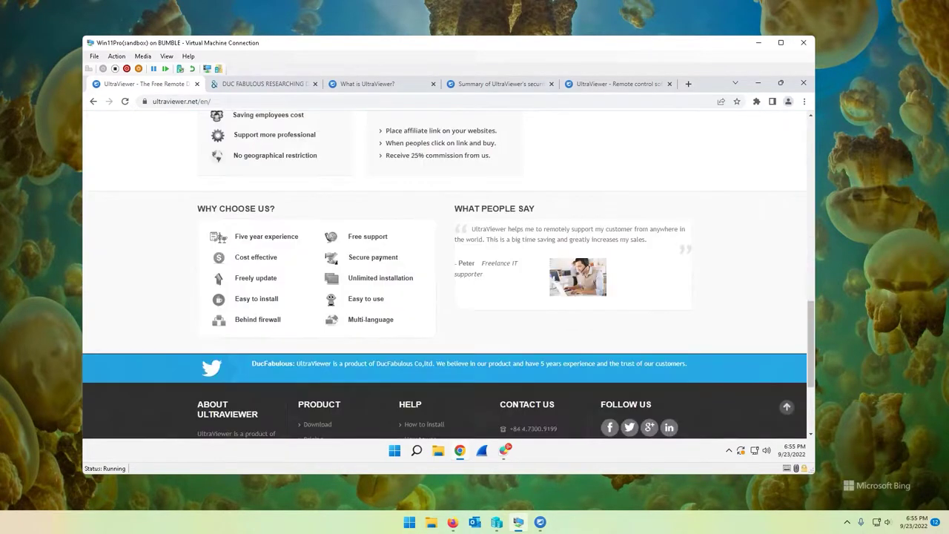
scroll(388, 351, "down", 3)
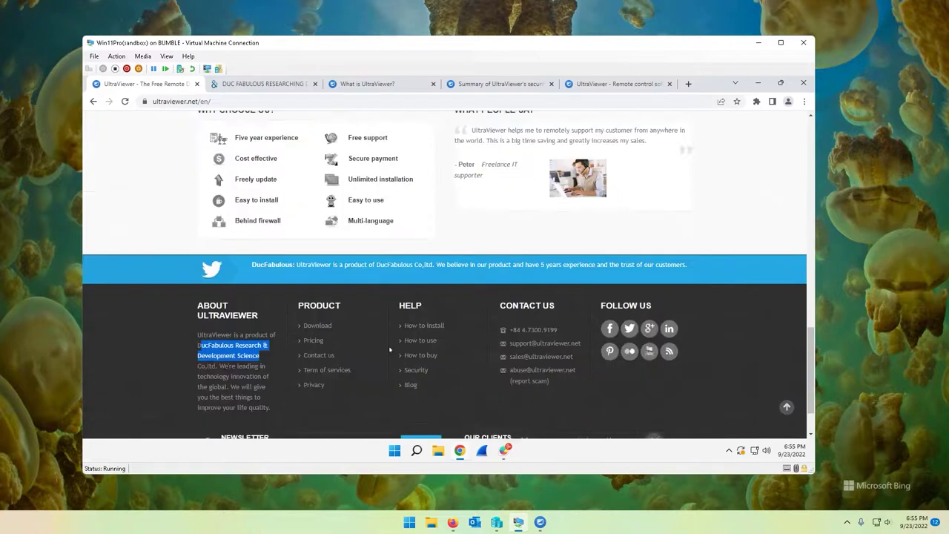
left_click(264, 294)
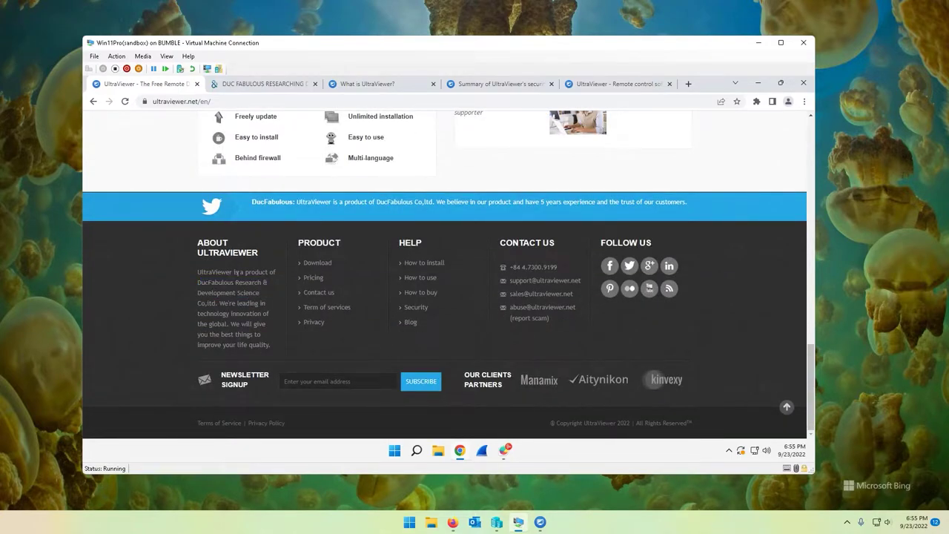
left_click_drag(262, 300, 210, 283)
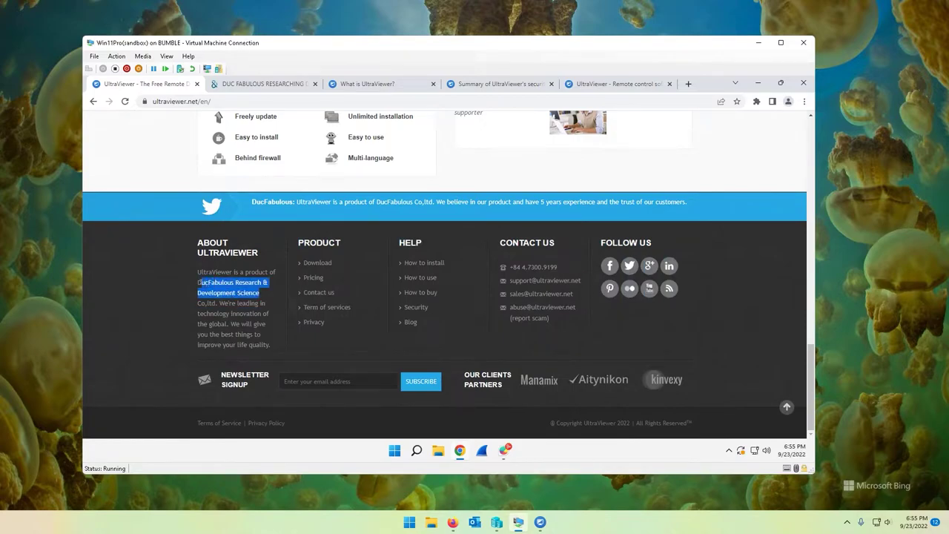
Check the company's dnb.com profile and its Vietnam address, then return to the UltraViewer footer
mouse_move(280, 87)
left_click(273, 86)
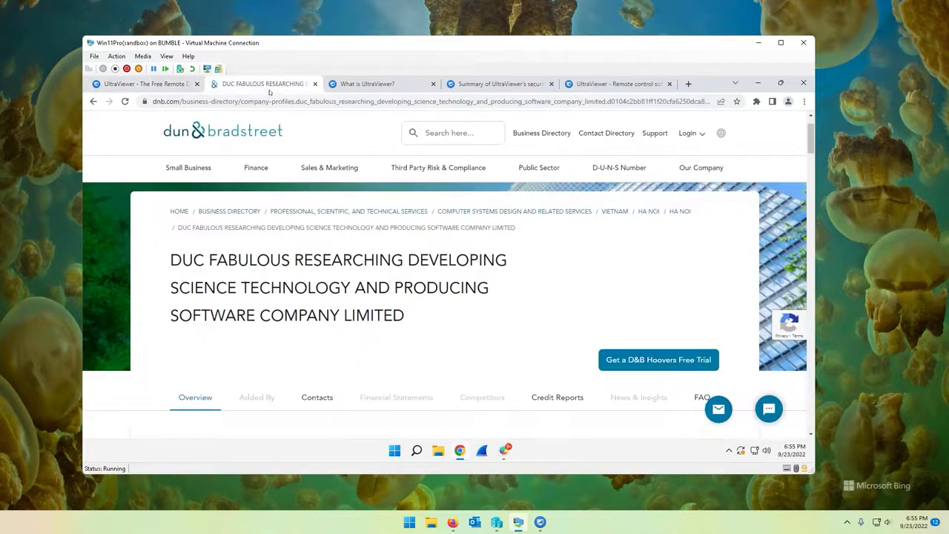
scroll(570, 354, "down", 3)
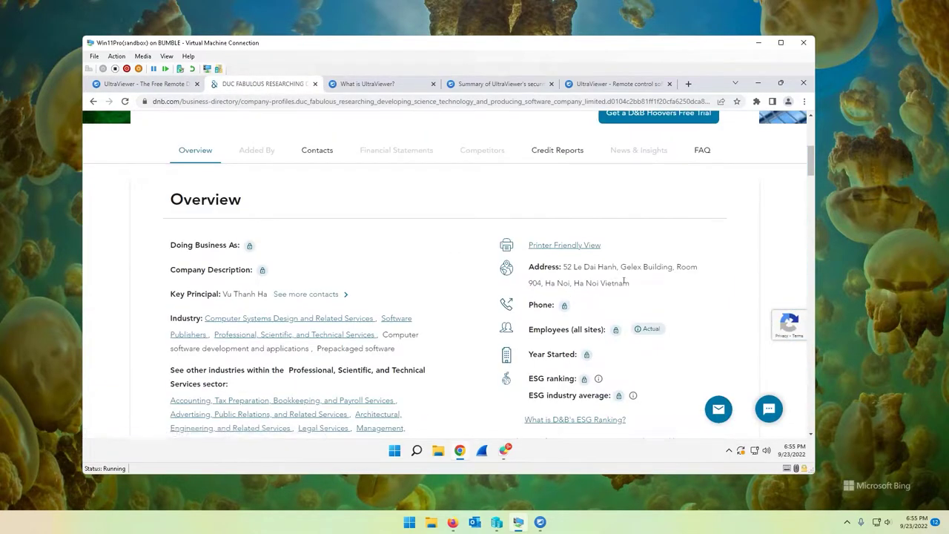
double_click(616, 285)
left_click(609, 287)
left_click(141, 85)
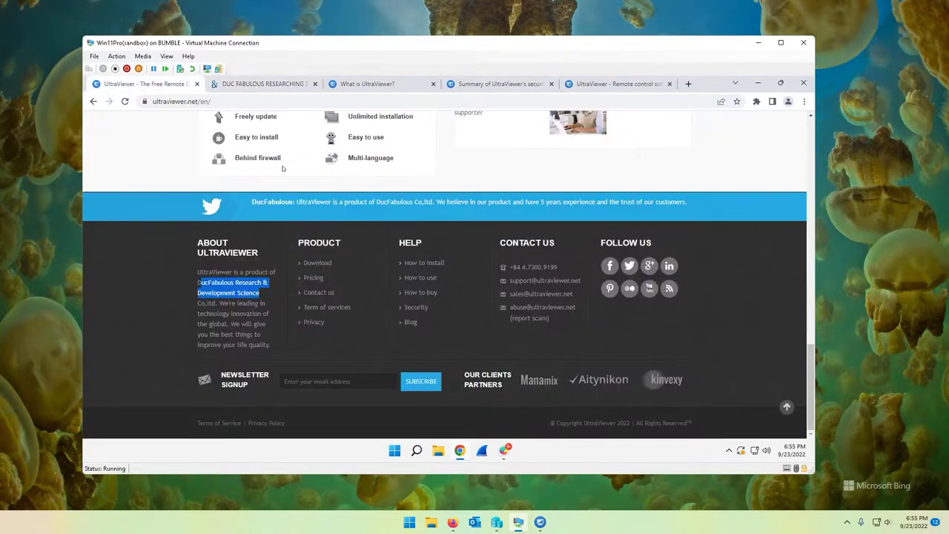
left_click(263, 291)
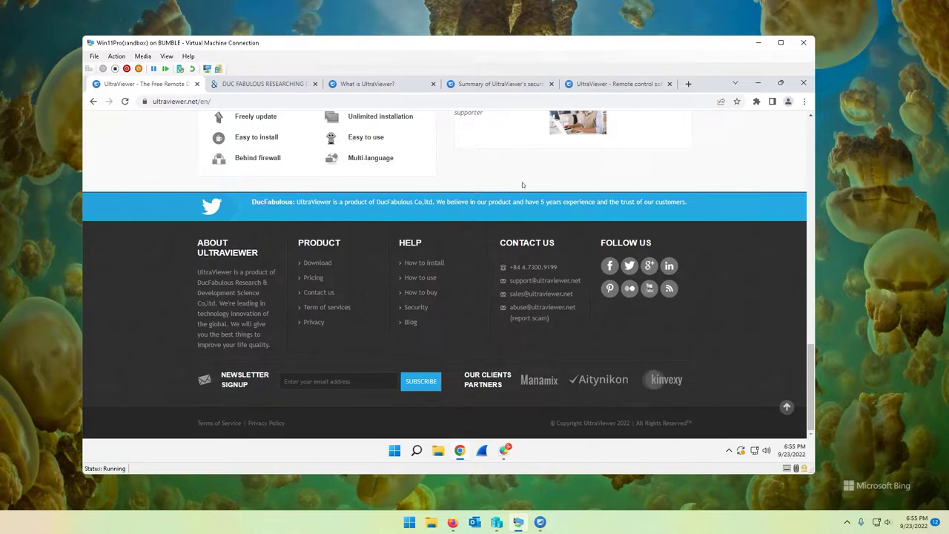
Review the Wayback calendar of 206 ultraviewer.net captures since July 2015, then return to the live homepage
left_click(626, 84)
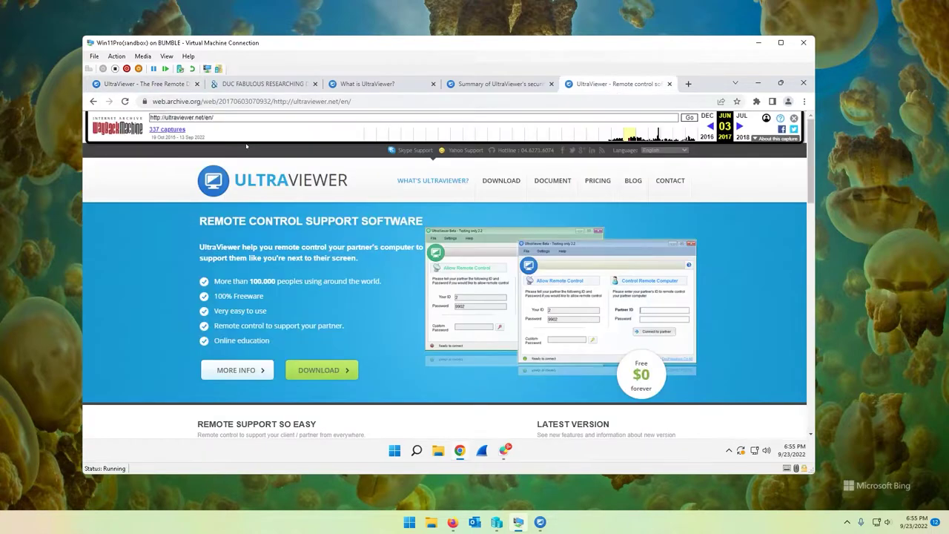
left_click(93, 101)
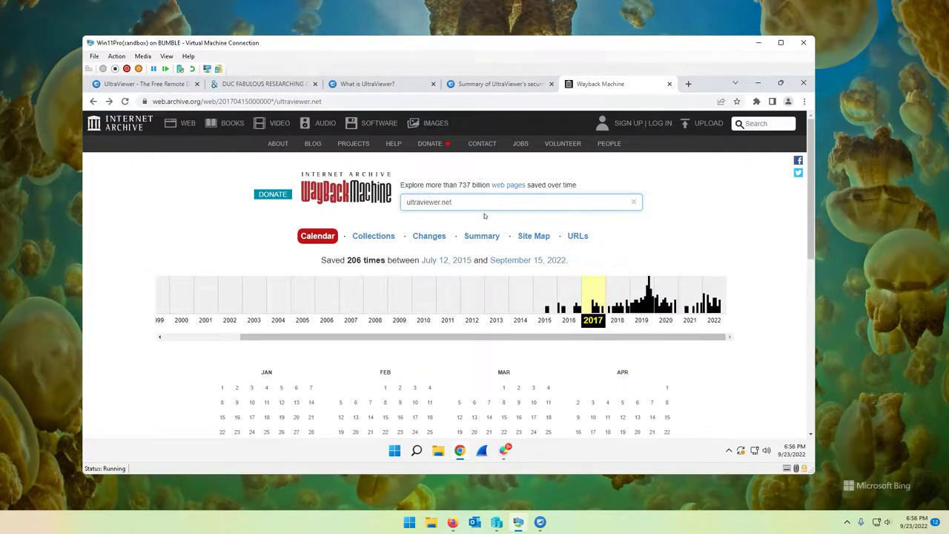
double_click(461, 198)
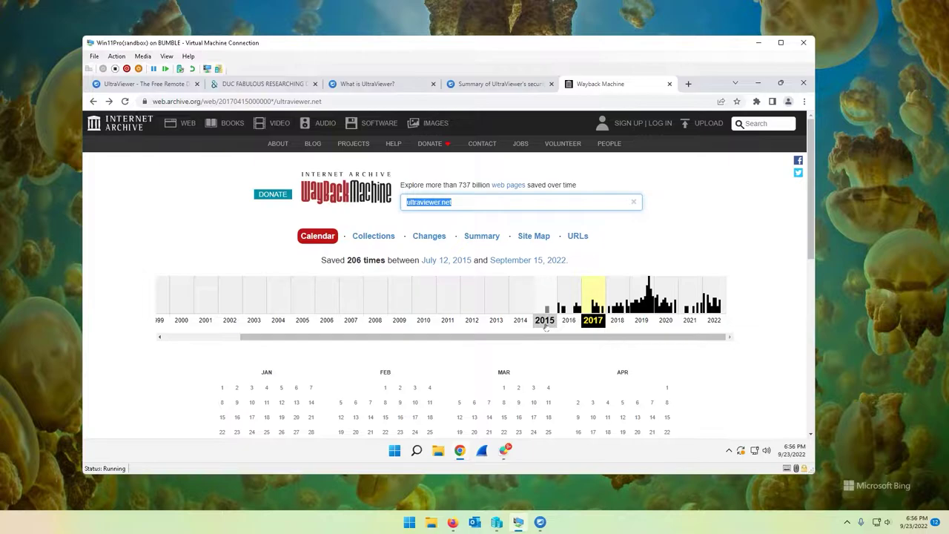
left_click(781, 363)
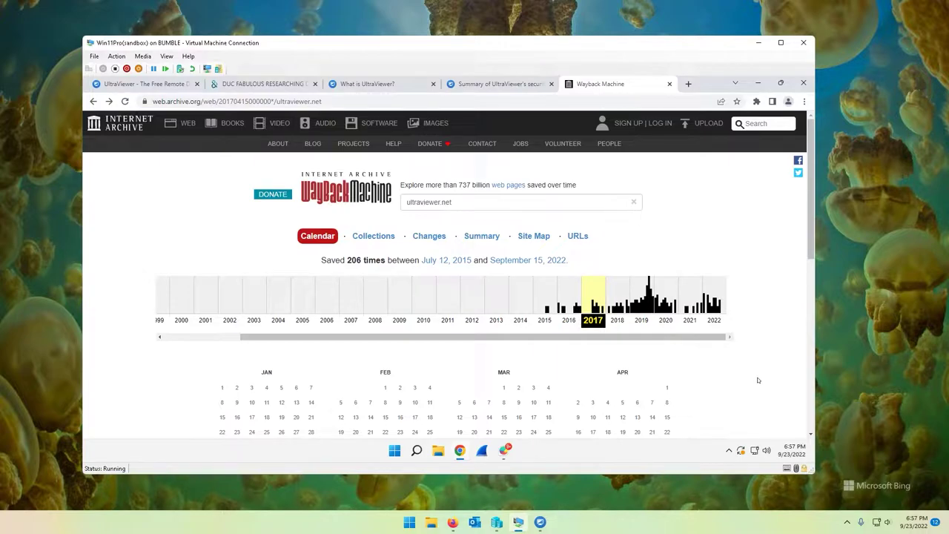
left_click(163, 85)
scroll(415, 311, "up", 15)
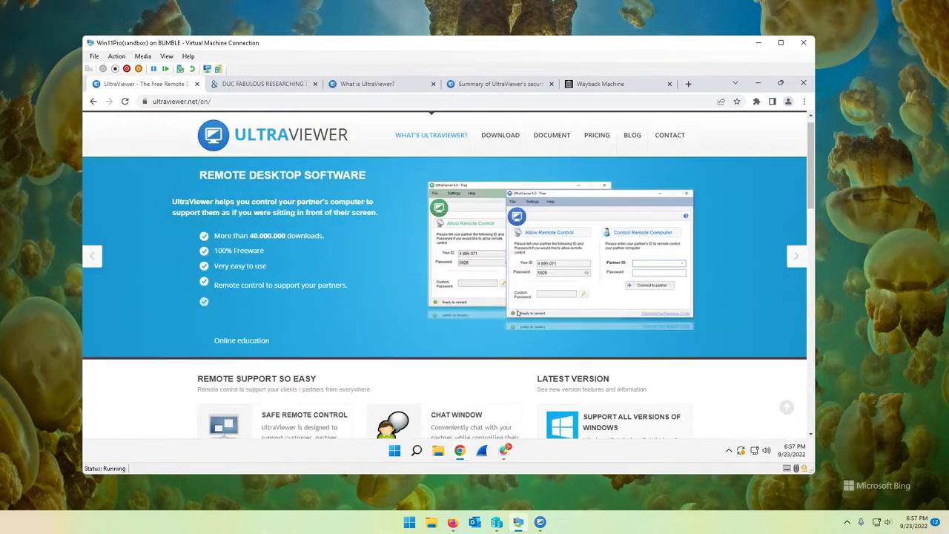
Download UltraViewer_setup_6.5_en and scan it with Malwarebytes from the Downloads folder
left_click(501, 134)
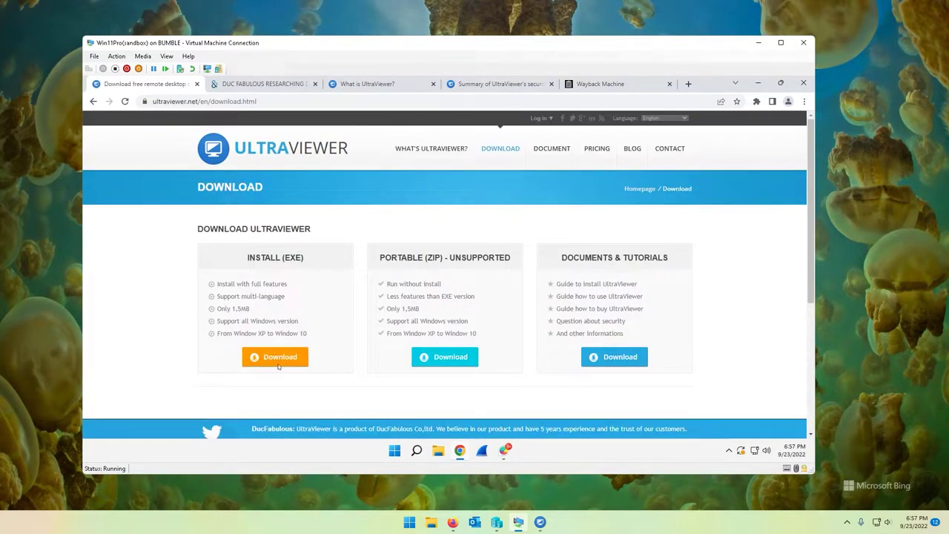
left_click(275, 356)
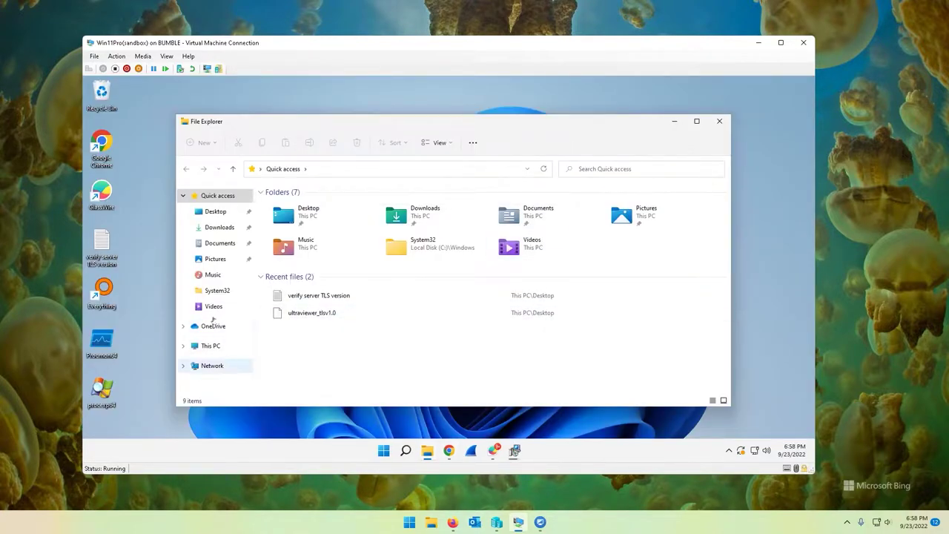
left_click(216, 229)
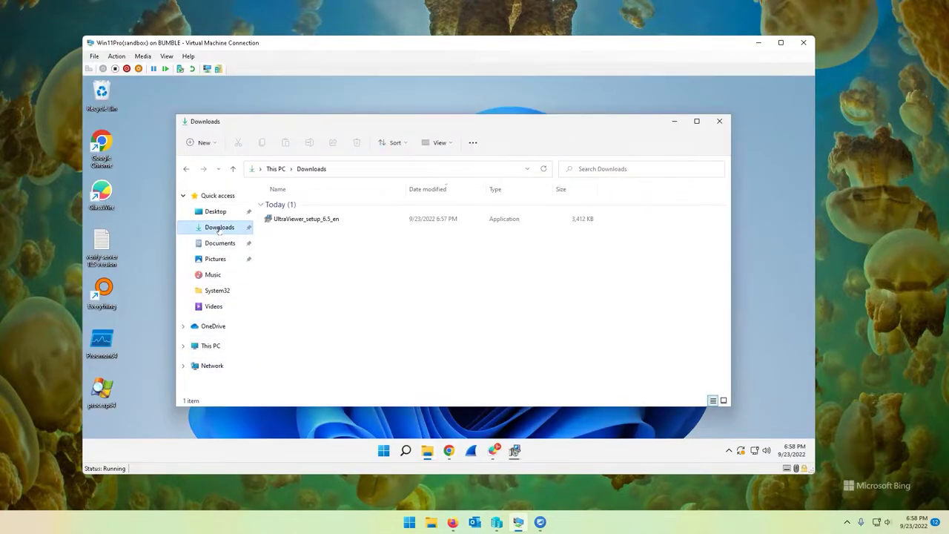
left_click(296, 219)
right_click(297, 219)
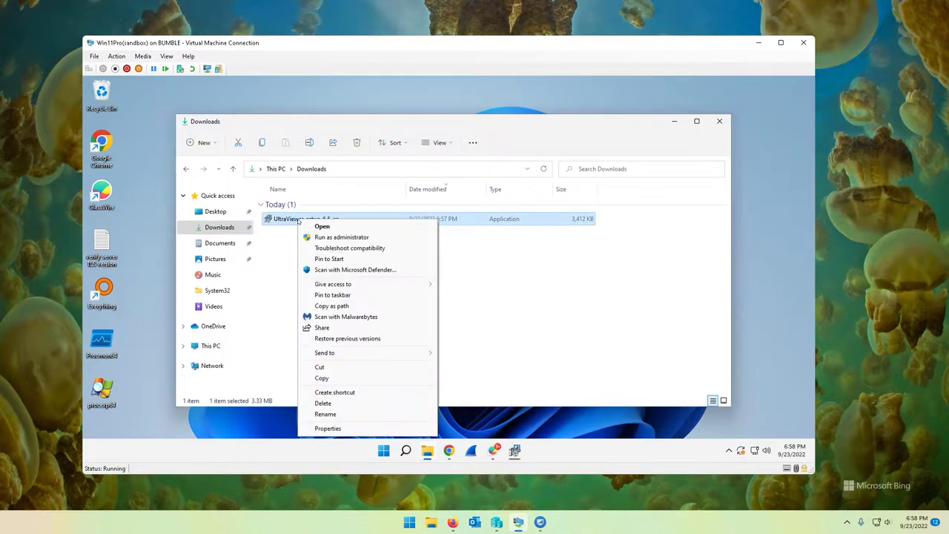
left_click(345, 317)
left_click(438, 451)
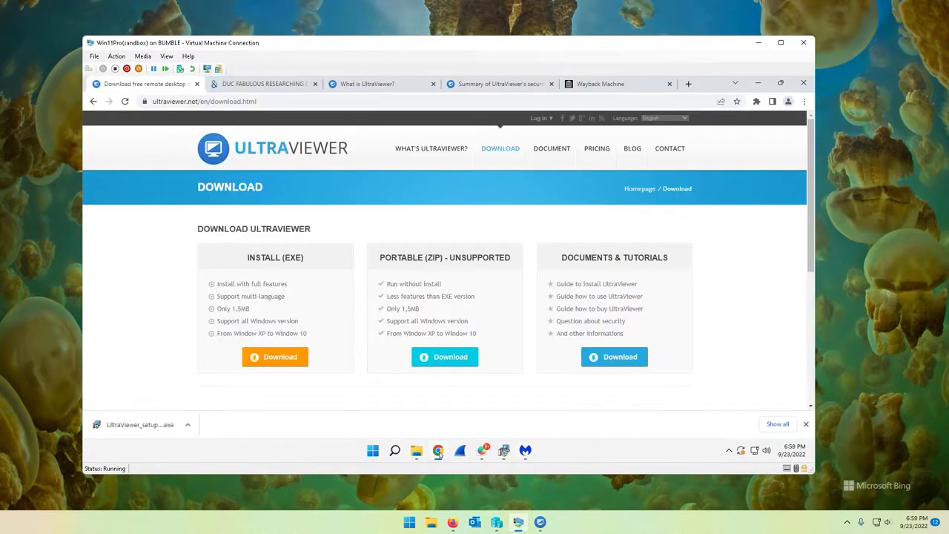
Load virustotal.com and drop the UltraViewer setup file from Downloads onto it for scanning
left_click(688, 84)
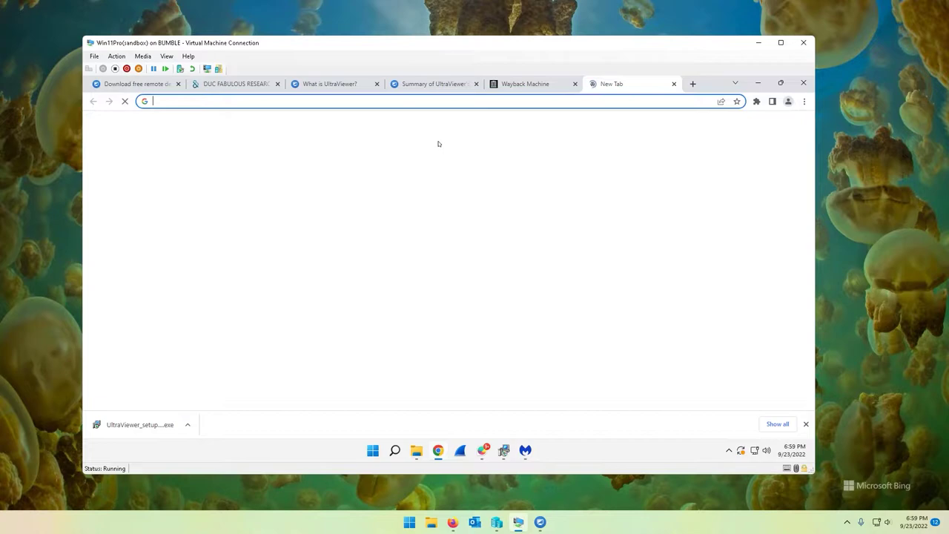
type("vir")
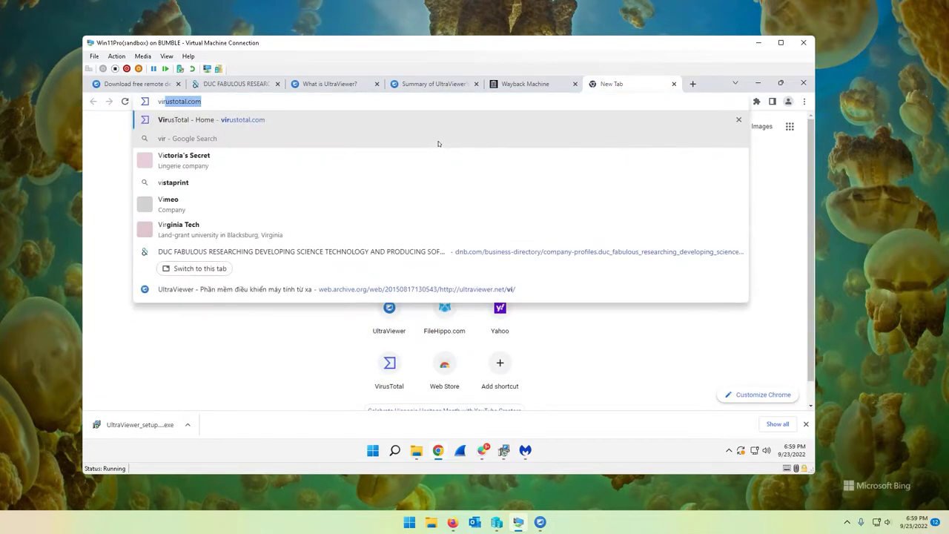
type("ustotal.com")
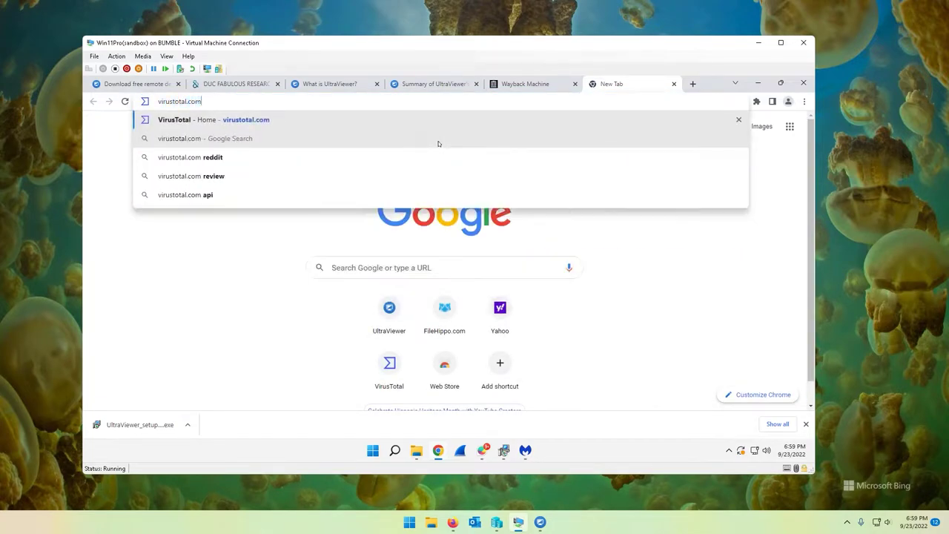
key("Return")
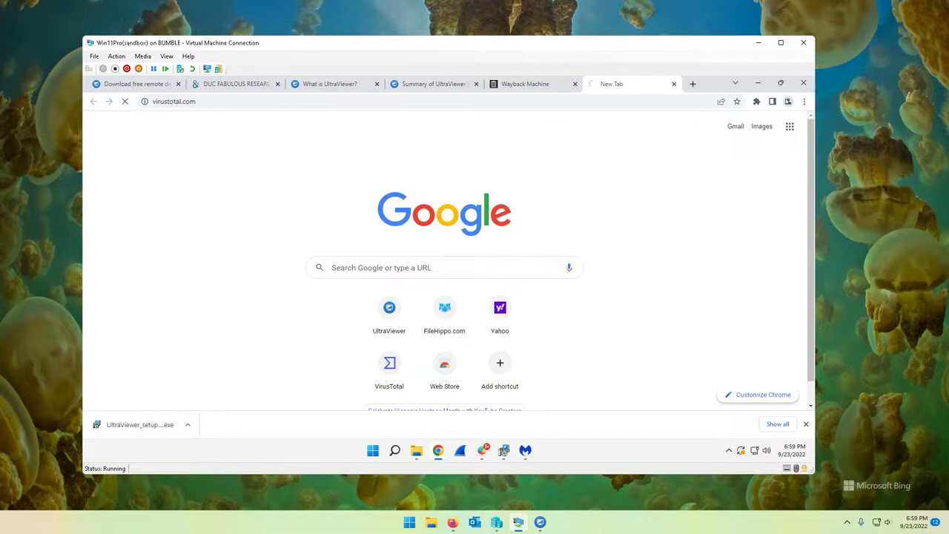
left_click(781, 83)
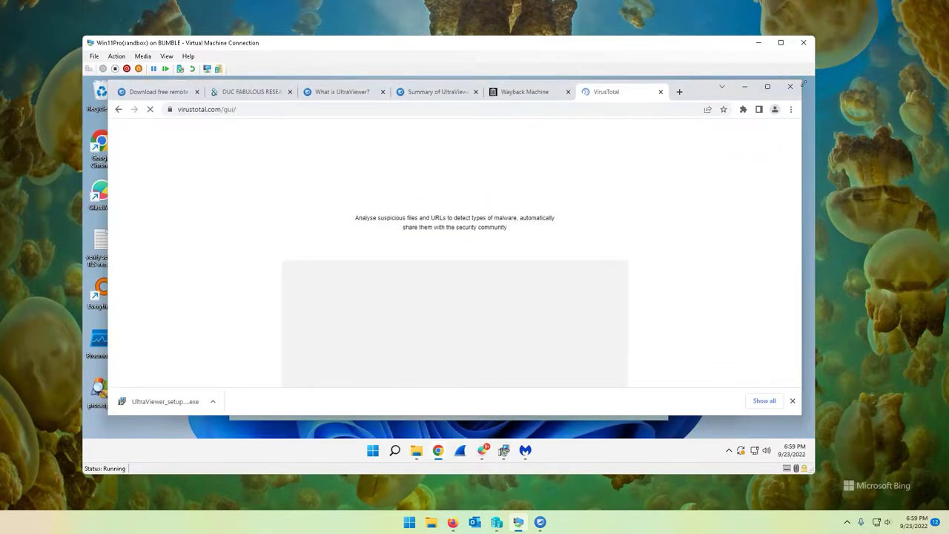
left_click(766, 87)
left_click(614, 119)
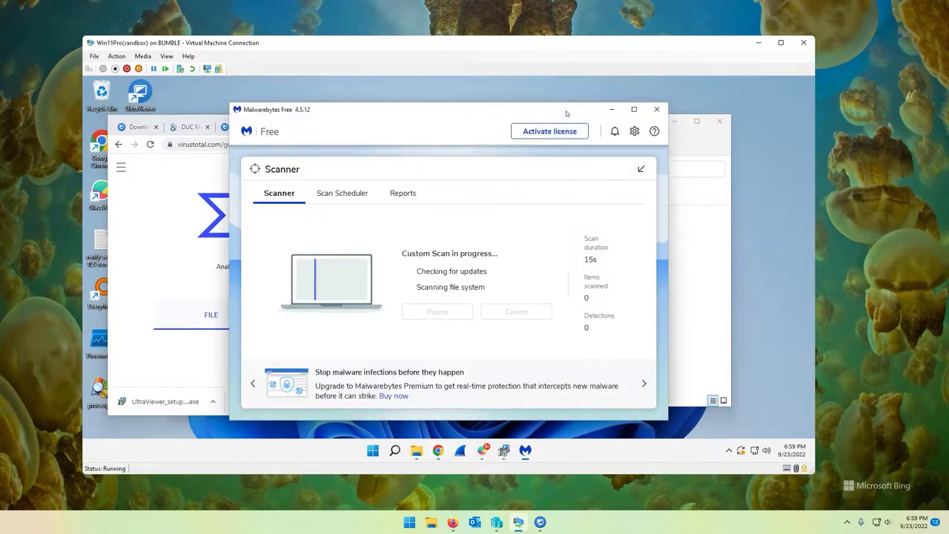
left_click_drag(434, 106, 532, 118)
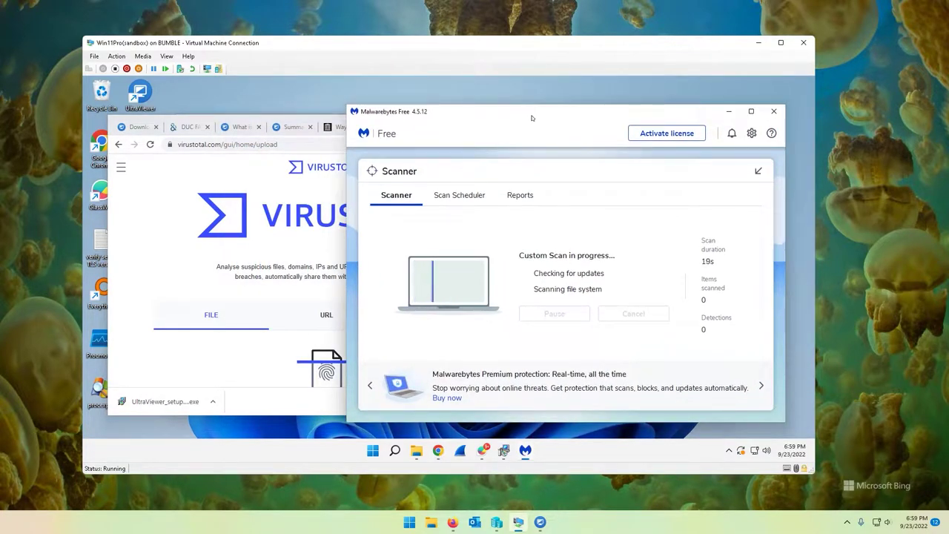
left_click(132, 357)
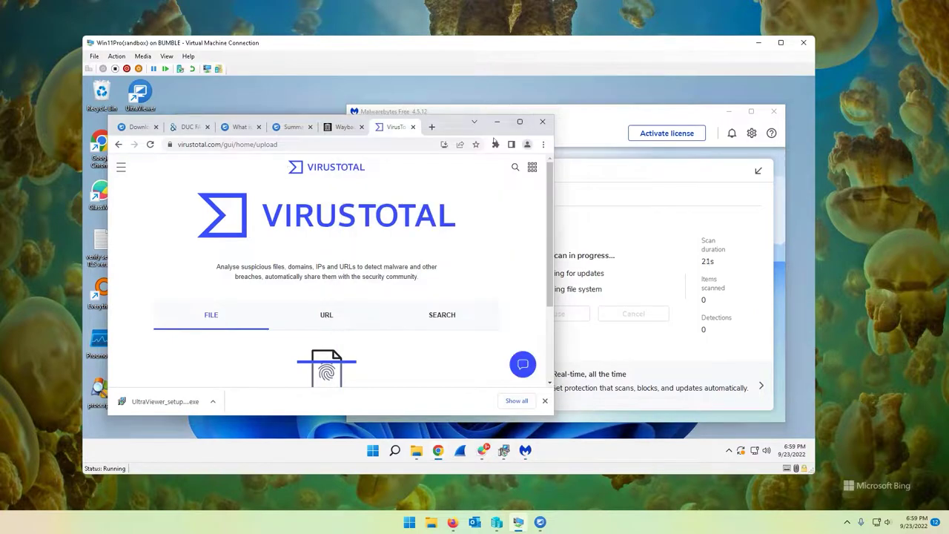
left_click_drag(496, 136, 712, 122)
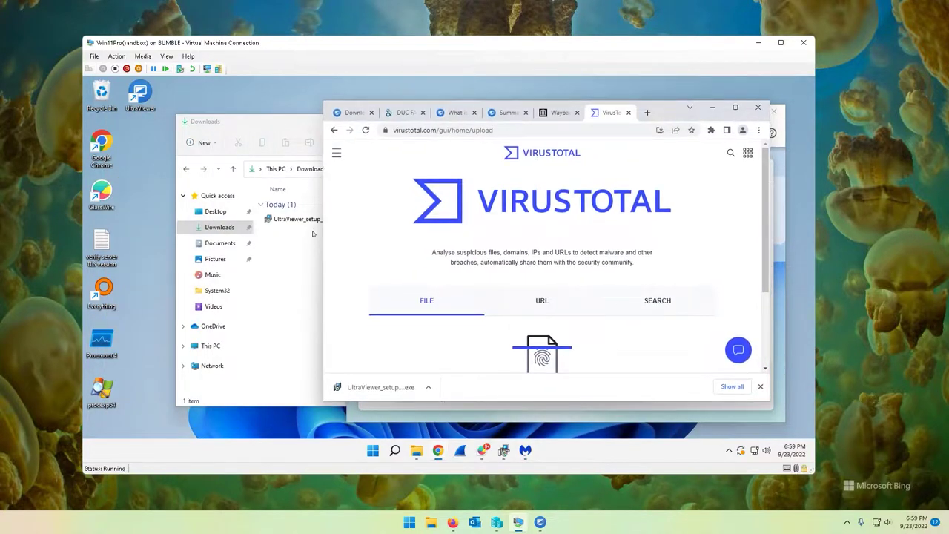
left_click(283, 219)
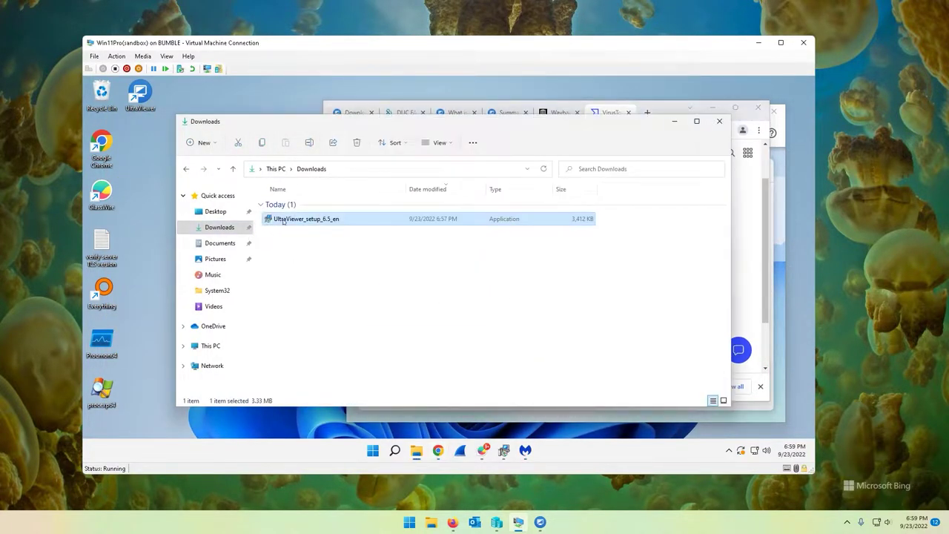
left_click_drag(730, 122, 361, 239)
left_click_drag(265, 225, 563, 304)
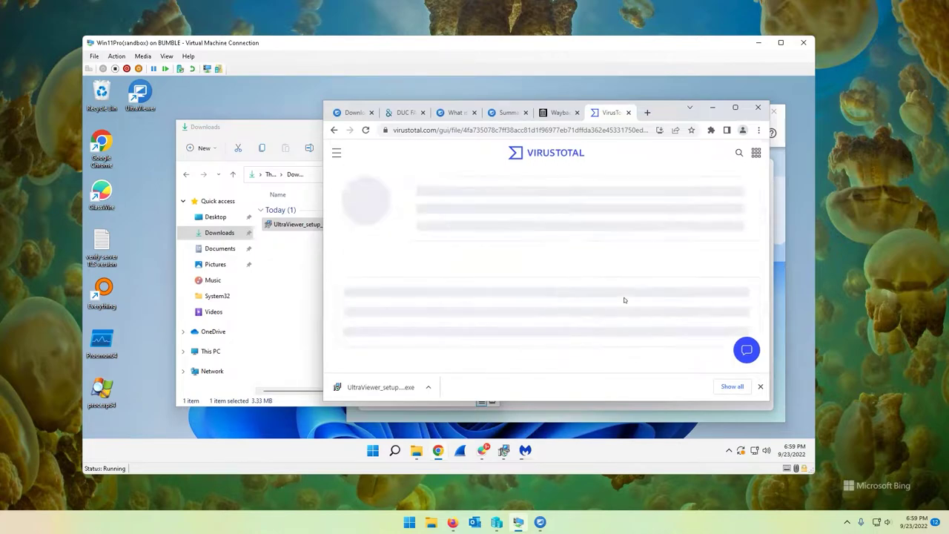
Go through the vendor verdicts, noting only SecureAge marks the installer Malicious
scroll(511, 272, "down", 10)
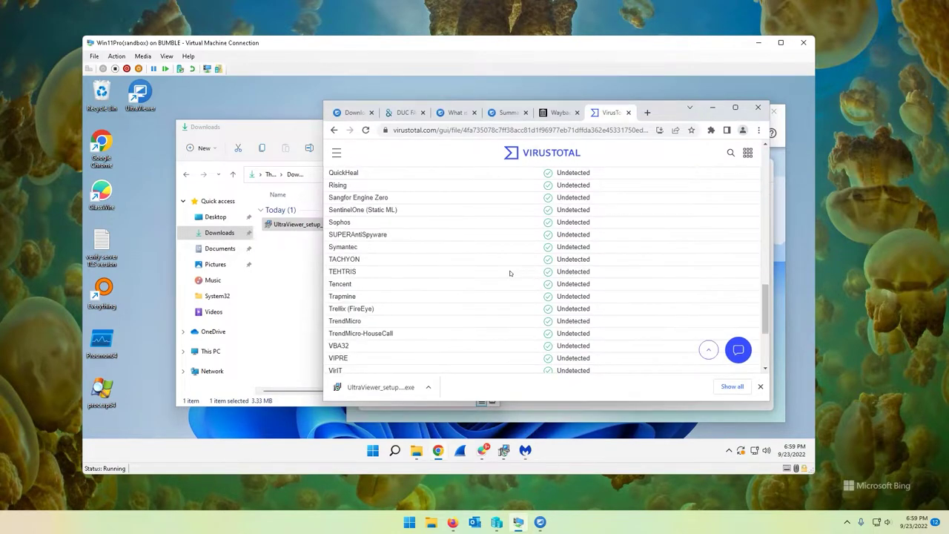
scroll(514, 274, "up", 4)
scroll(514, 275, "up", 8)
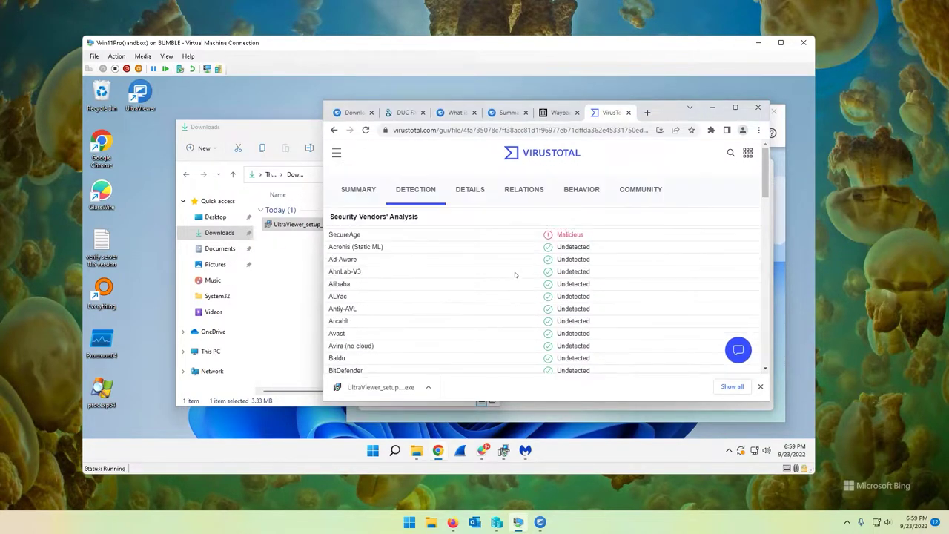
scroll(515, 274, "down", 7)
scroll(515, 275, "down", 3)
scroll(515, 274, "up", 10)
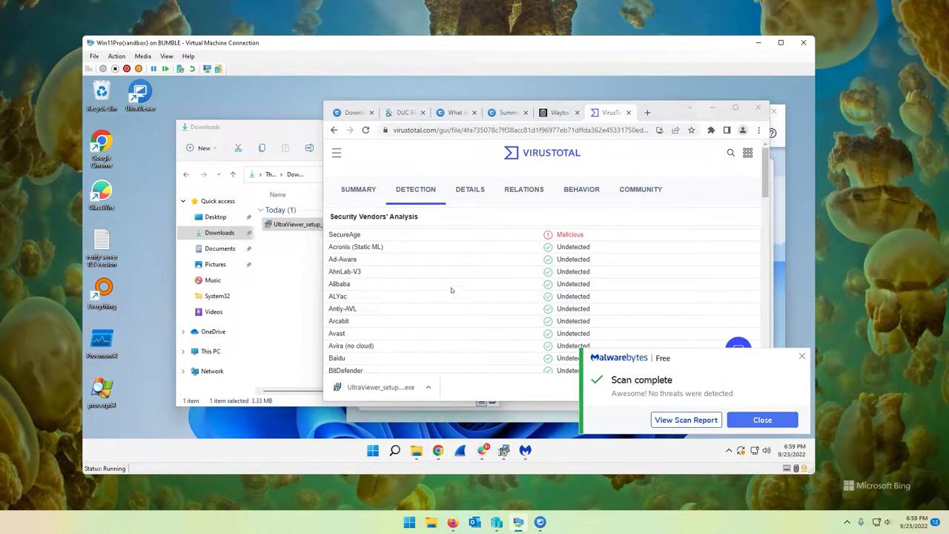
double_click(580, 236)
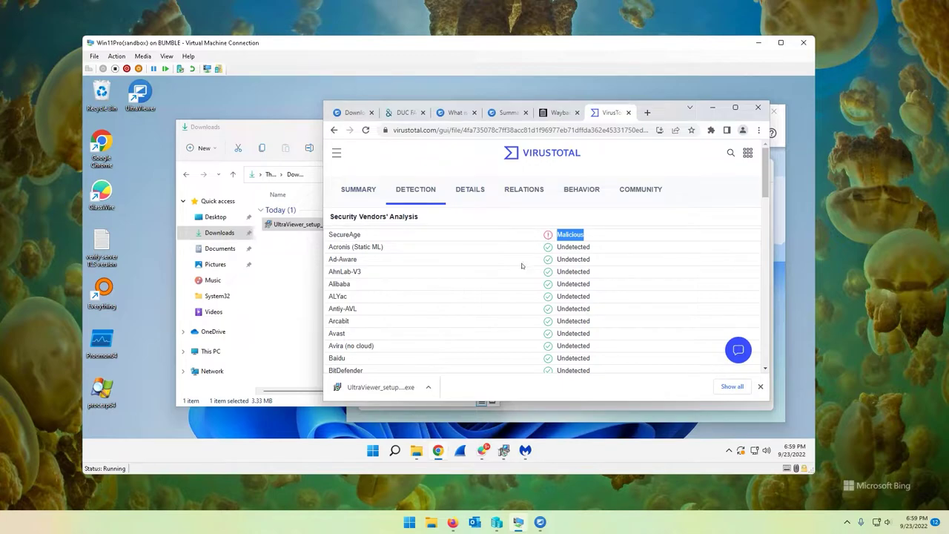
scroll(522, 300, "down", 5)
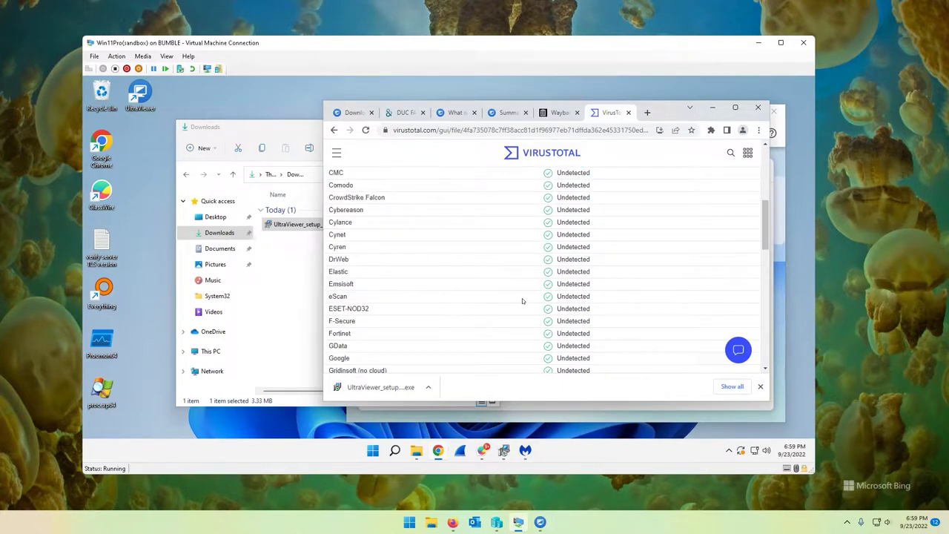
scroll(522, 301, "up", 2)
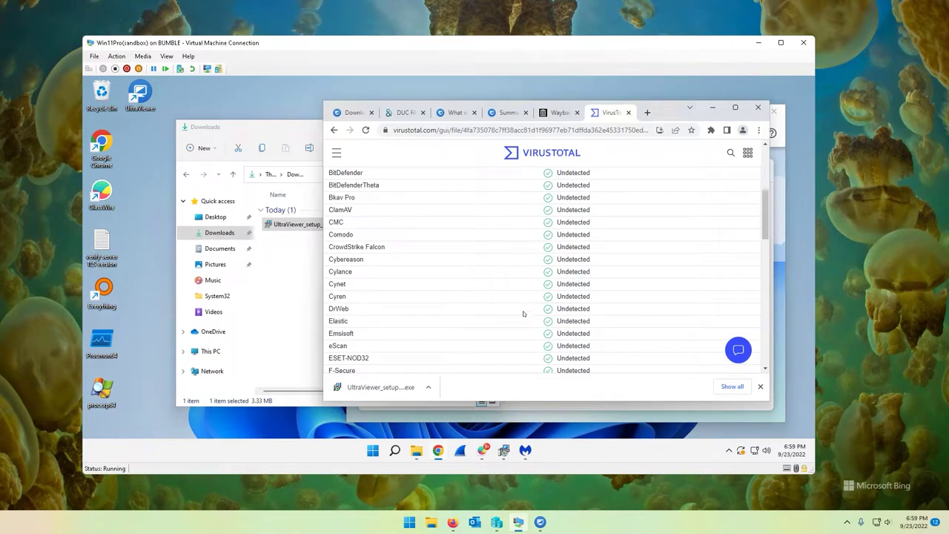
scroll(525, 327, "up", 3)
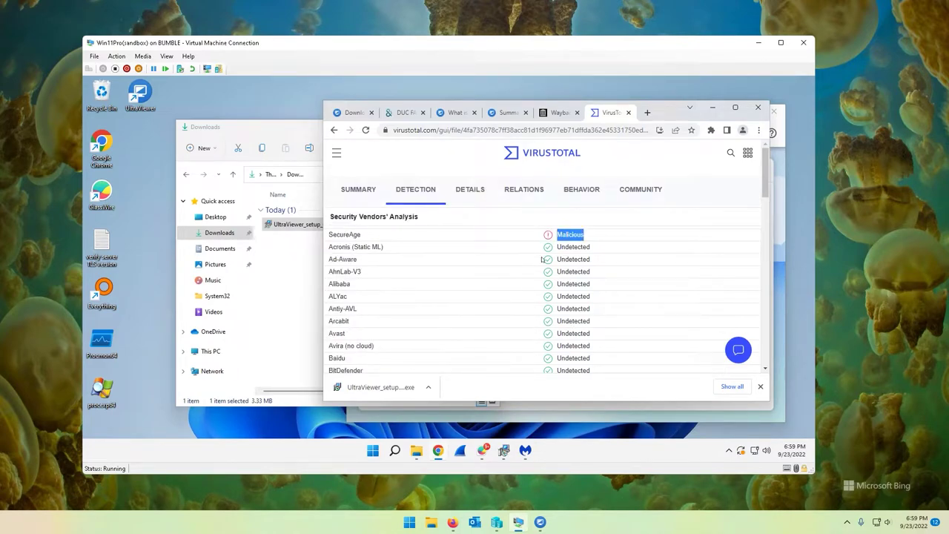
left_click_drag(542, 260, 503, 319)
scroll(635, 338, "down", 1)
scroll(635, 338, "down", 1)
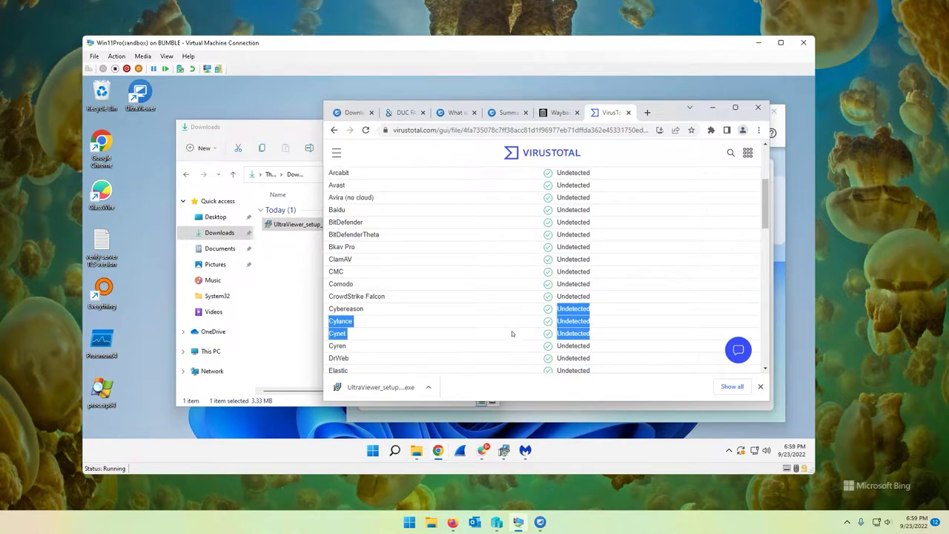
left_click(712, 107)
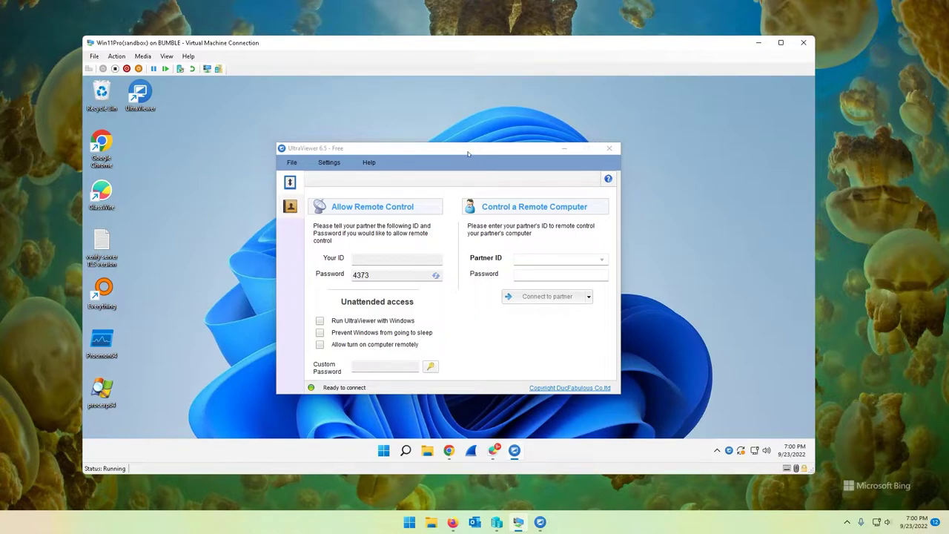
Check Help > About for the UltraViewer version, 6.5.31
left_click_drag(468, 153, 451, 143)
left_click(351, 150)
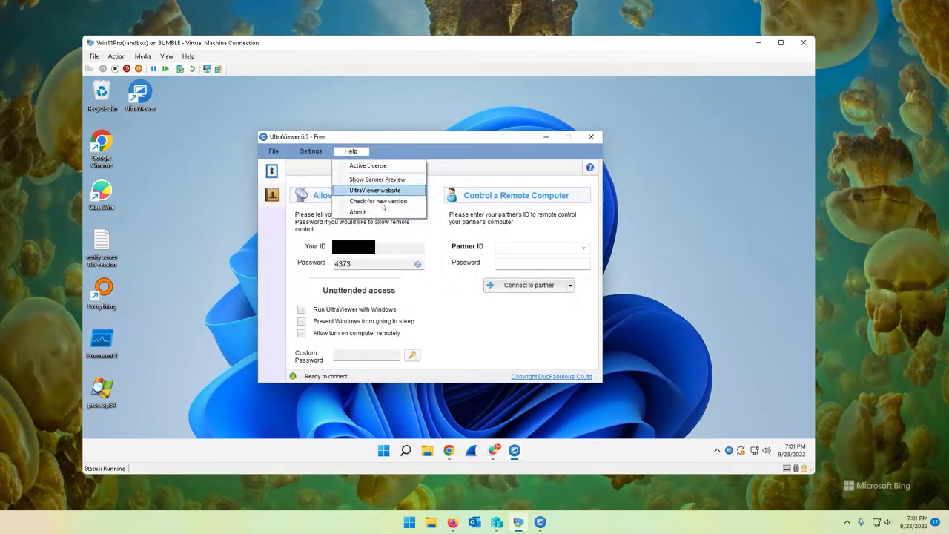
left_click(366, 214)
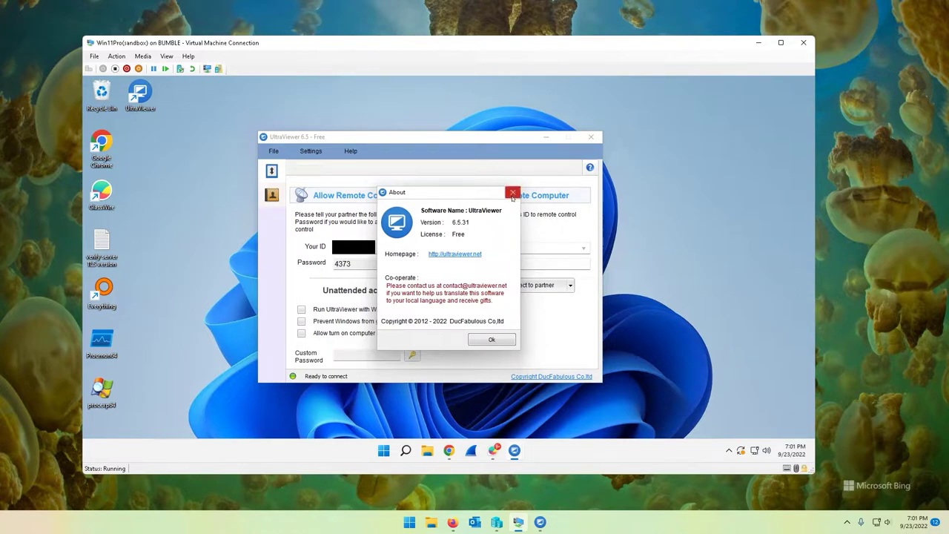
left_click(512, 192)
Browse the Settings, Language and File menus without changes, then show the account sign-in panel
left_click(321, 152)
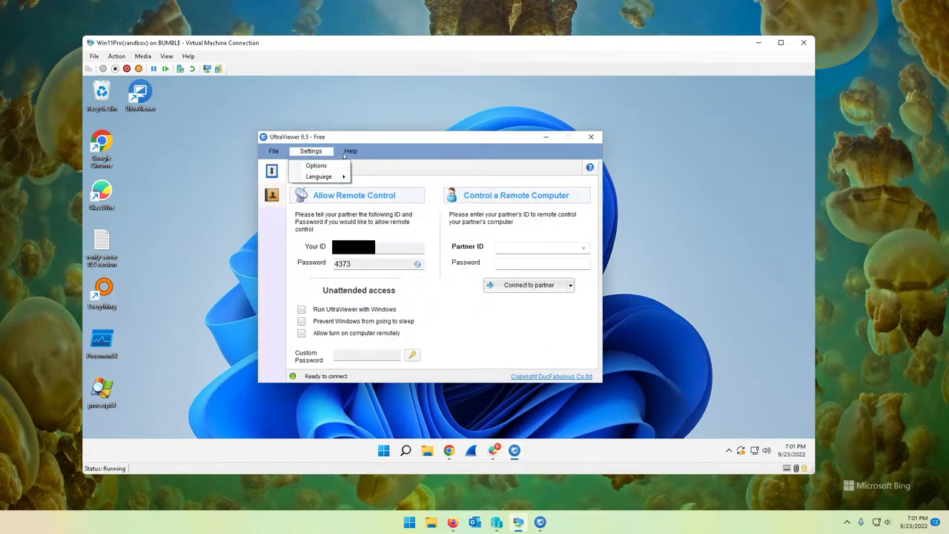
left_click(351, 151)
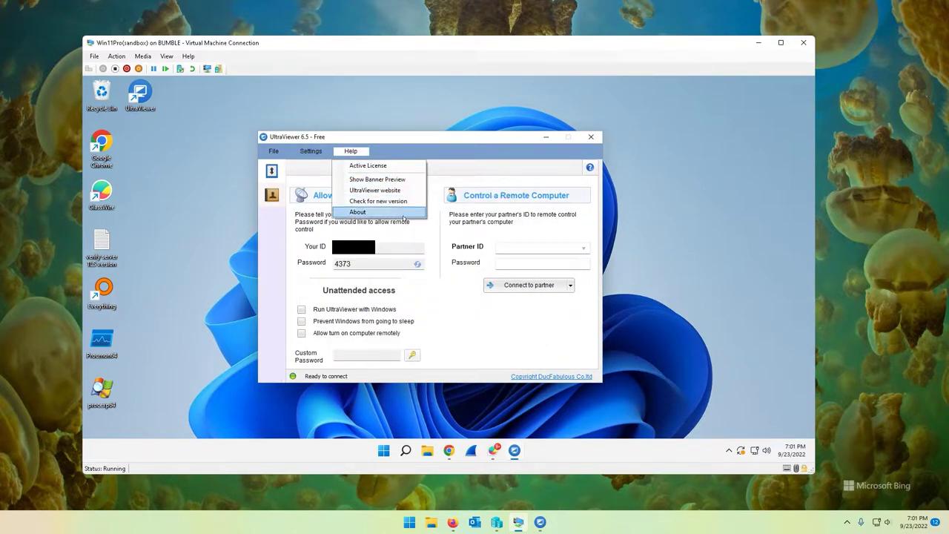
left_click(312, 152)
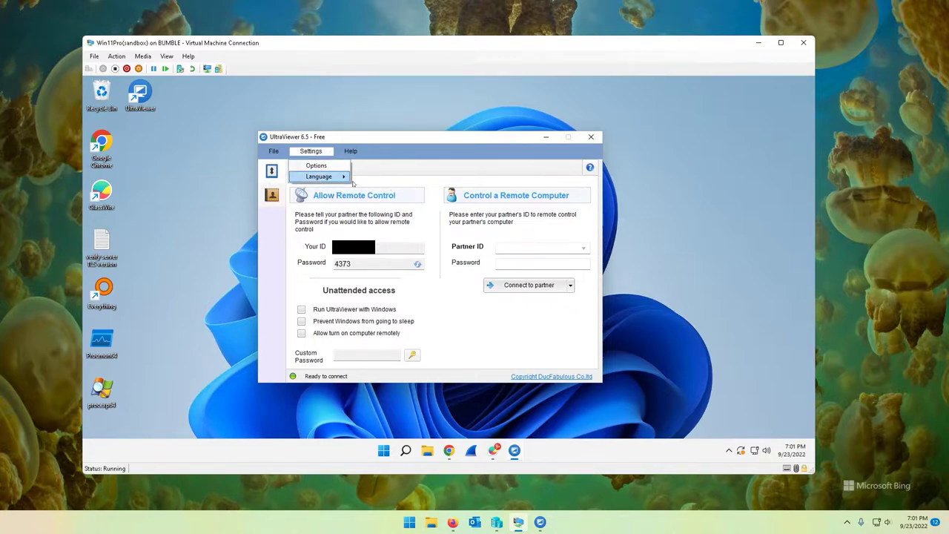
left_click(330, 177)
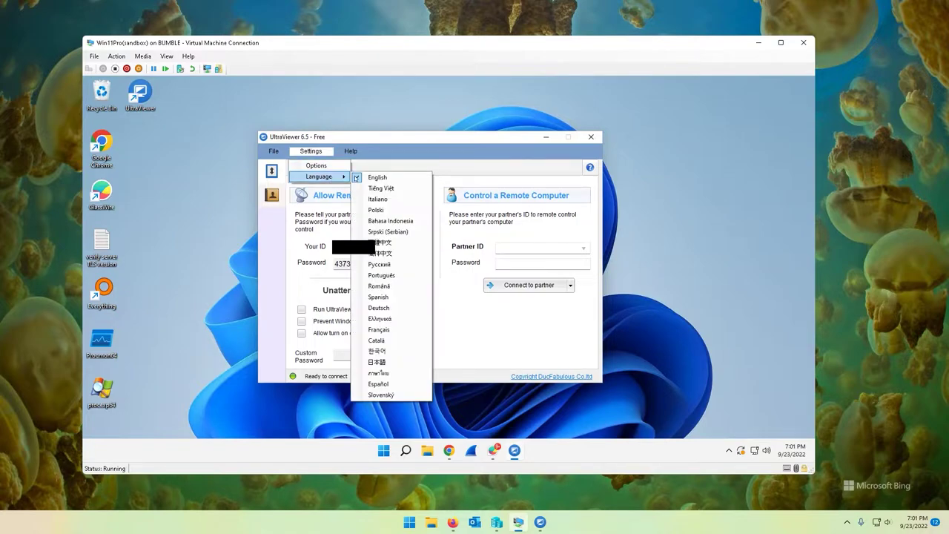
left_click(476, 334)
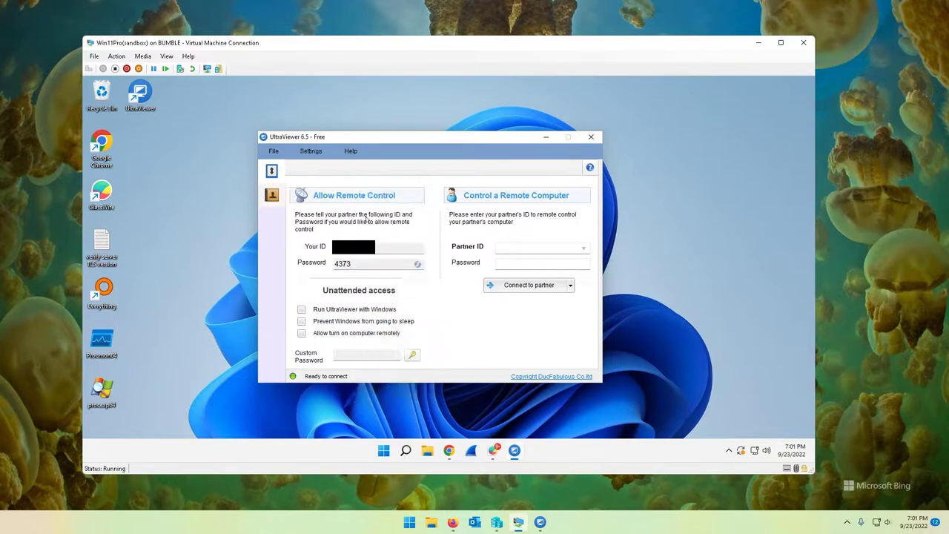
left_click(273, 151)
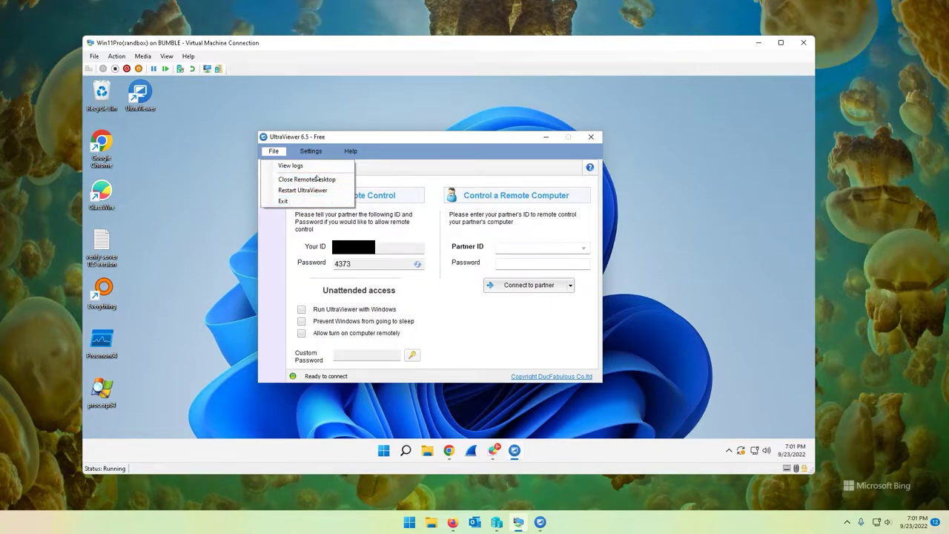
left_click(312, 171)
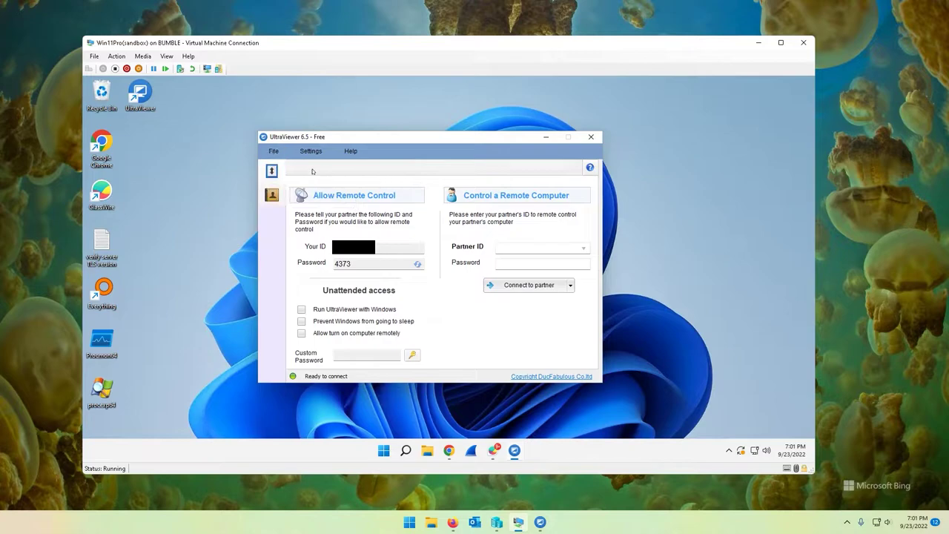
left_click(272, 195)
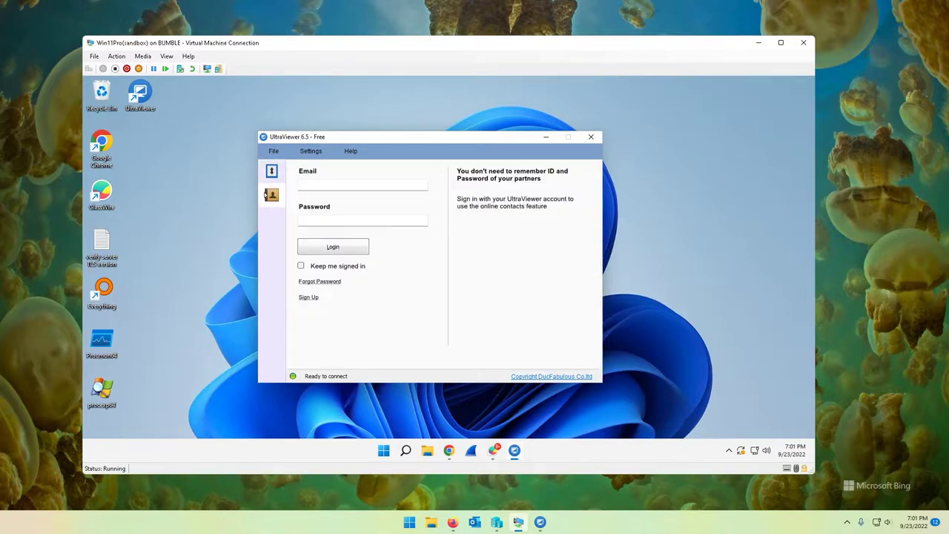
left_click(367, 185)
left_click(551, 207)
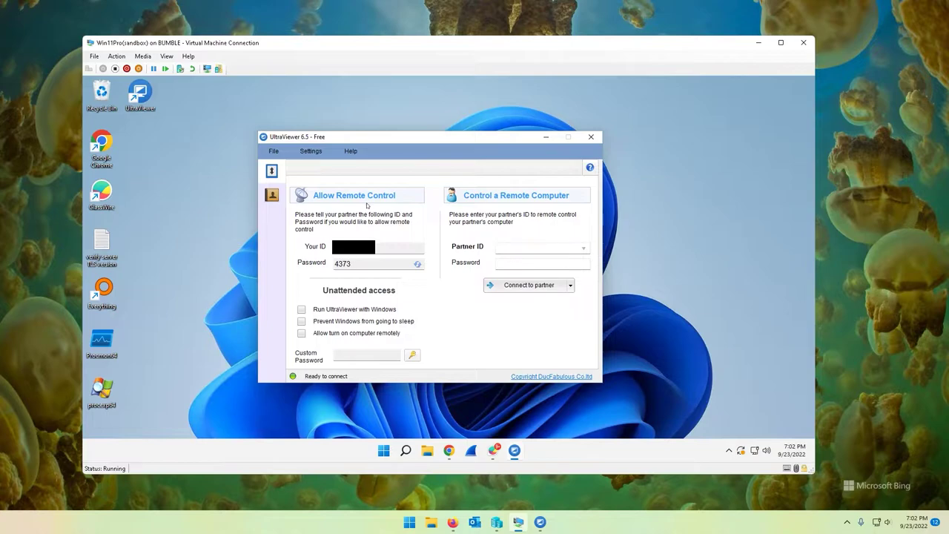
left_click_drag(412, 246, 327, 246)
left_click_drag(356, 264, 304, 273)
left_click(301, 309)
Open the Custom Password settings and cancel them without changes
left_click(412, 356)
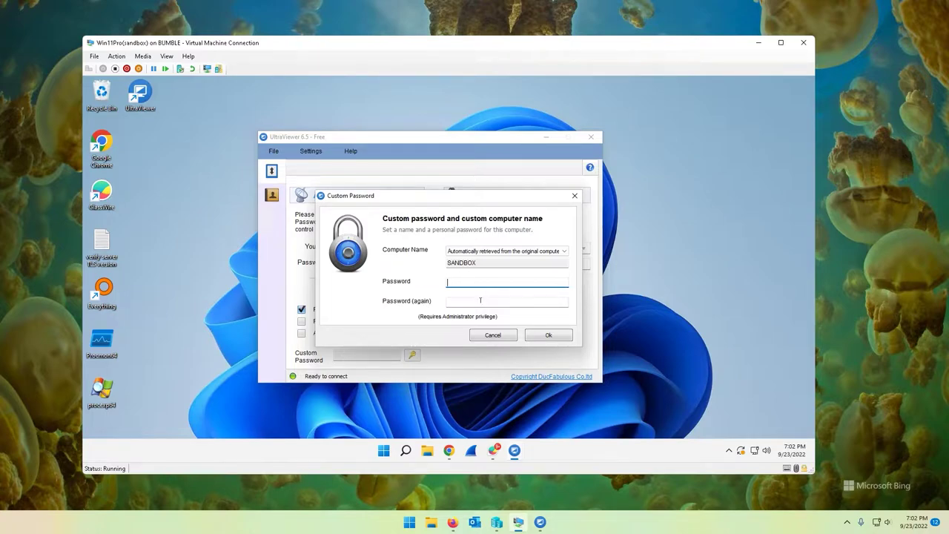
left_click(474, 335)
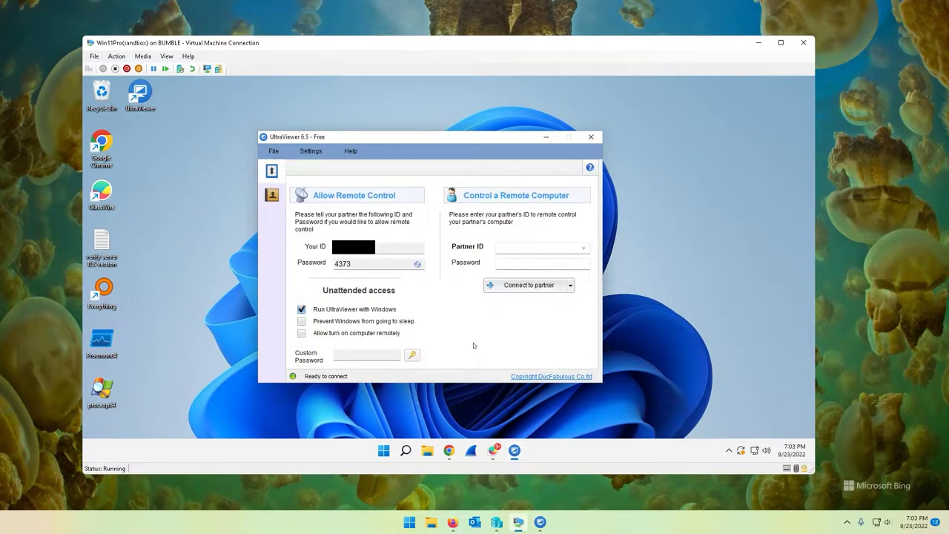
double_click(346, 266)
Close Wake Up Configure with 'Allow turn on computer remotely' still disabled
left_click(306, 333)
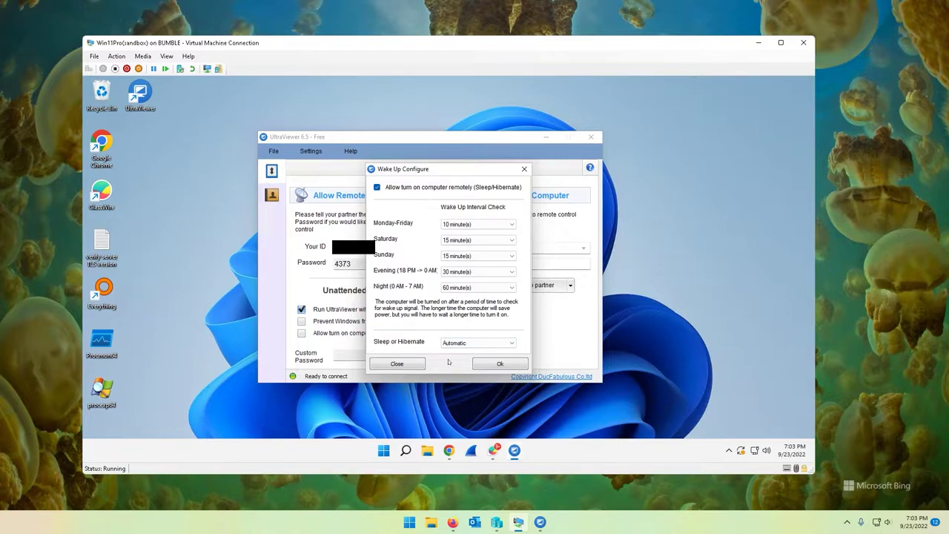
left_click(405, 364)
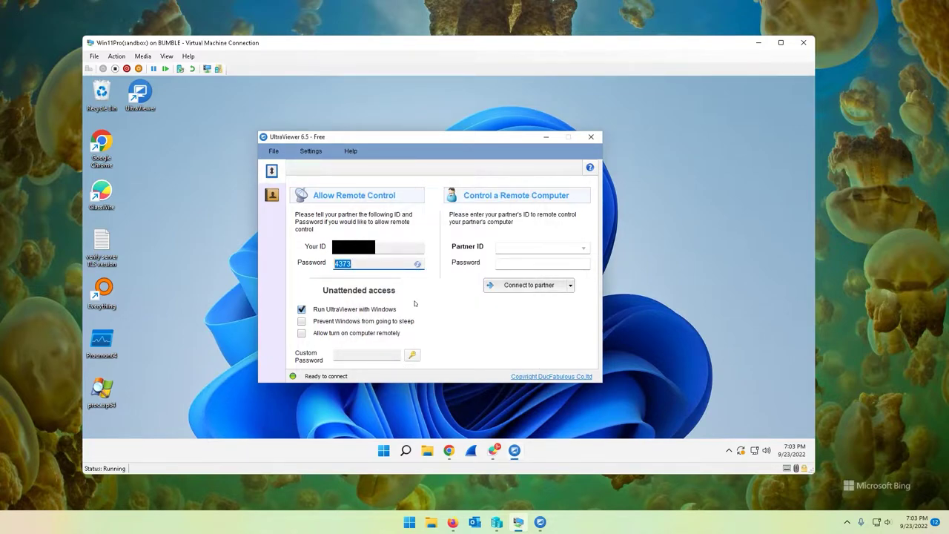
left_click(418, 264)
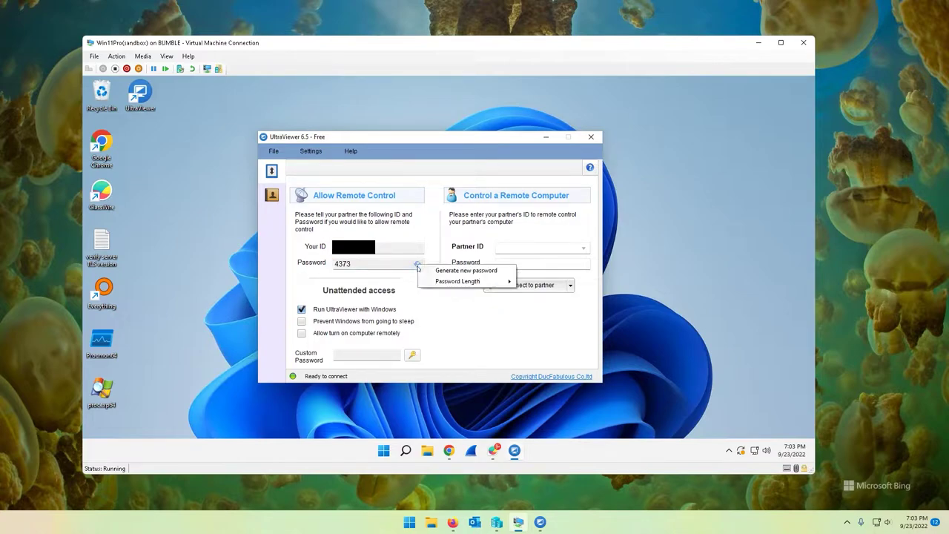
Generate new random passwords, then switch to an 8-character password
left_click(414, 267)
left_click(417, 264)
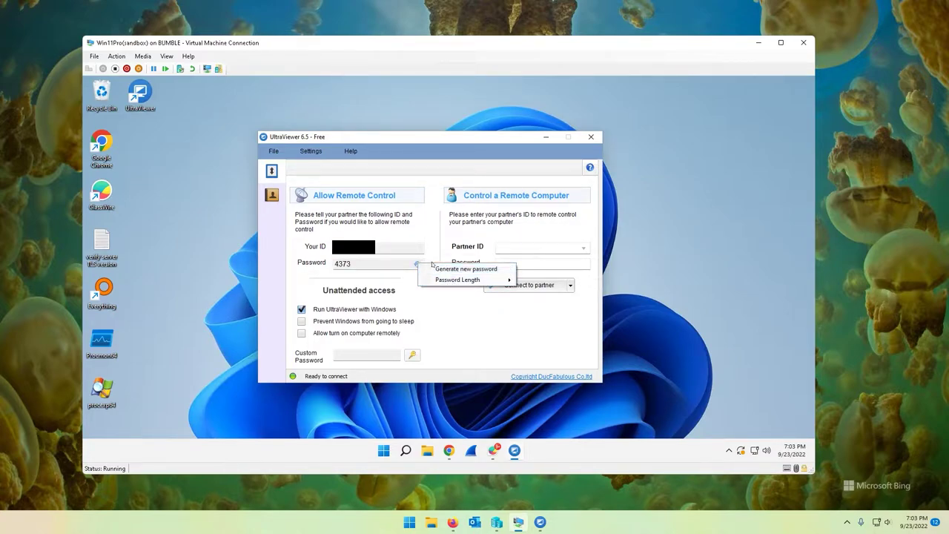
left_click(448, 269)
left_click(416, 266)
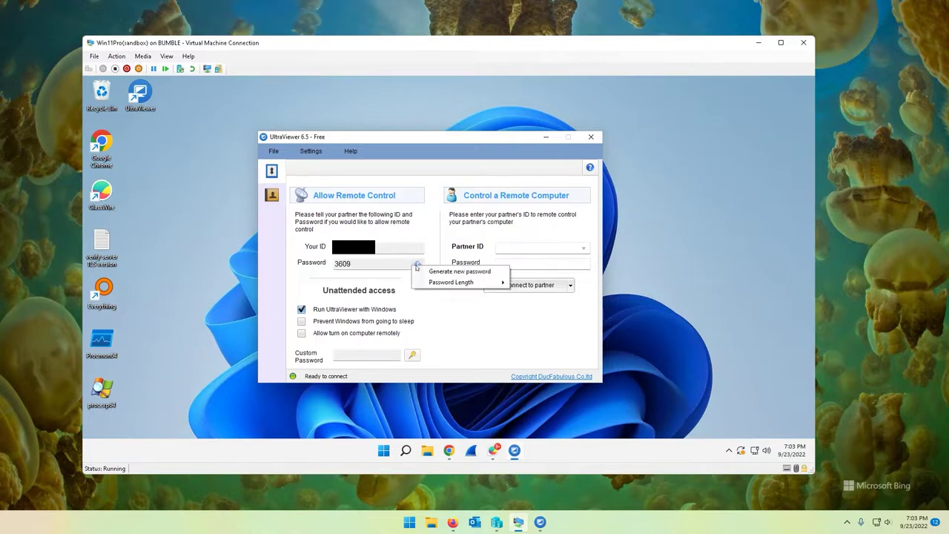
left_click(448, 271)
left_click(418, 264)
mouse_move(430, 281)
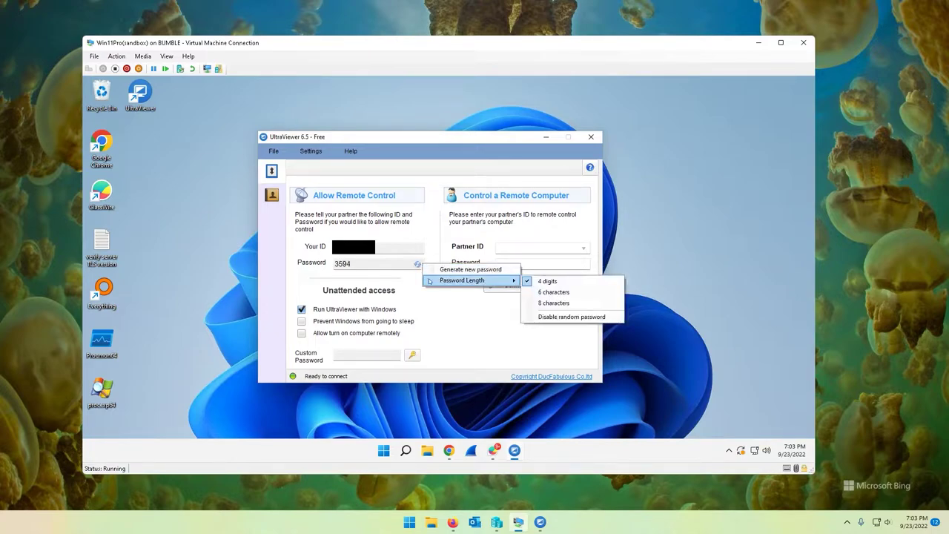
left_click(554, 302)
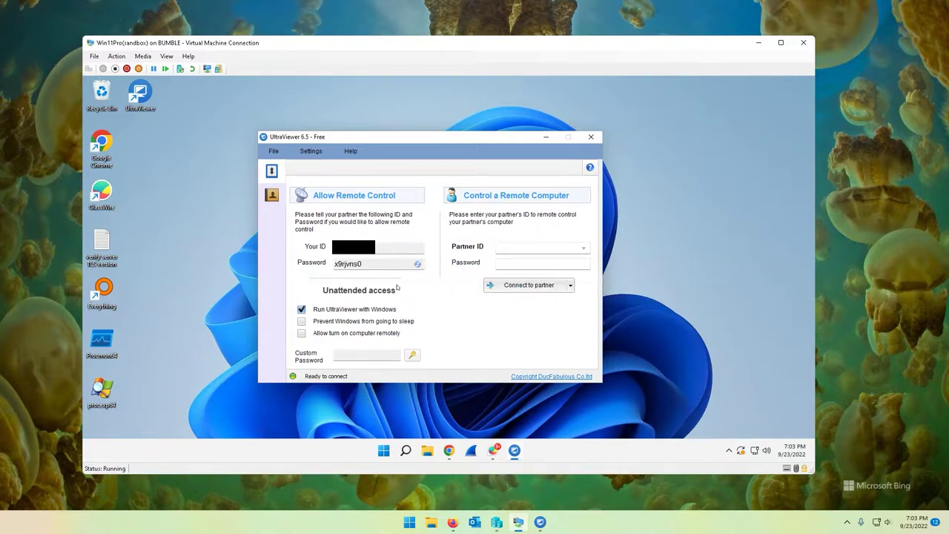
Choose 'Disable random password' and confirm the password field shows only dashes
left_click(418, 265)
mouse_move(474, 280)
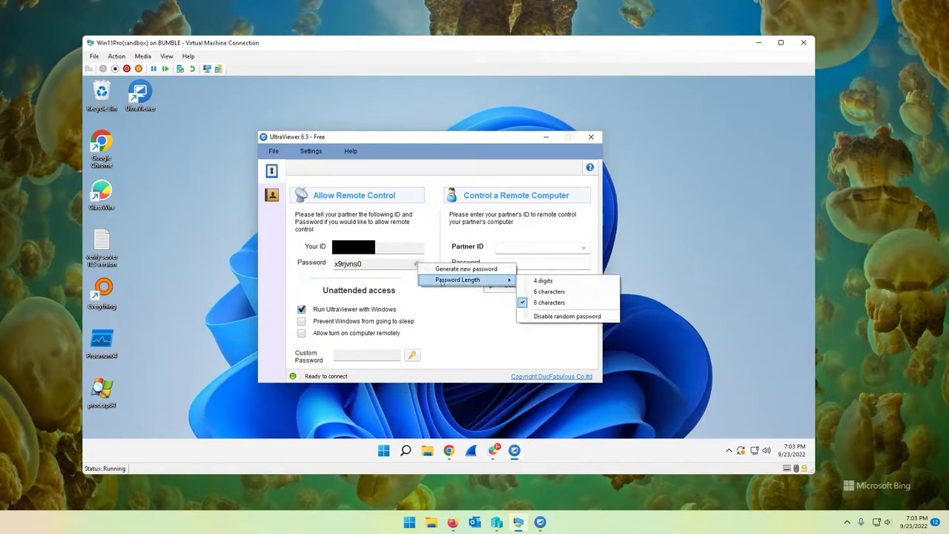
left_click(546, 317)
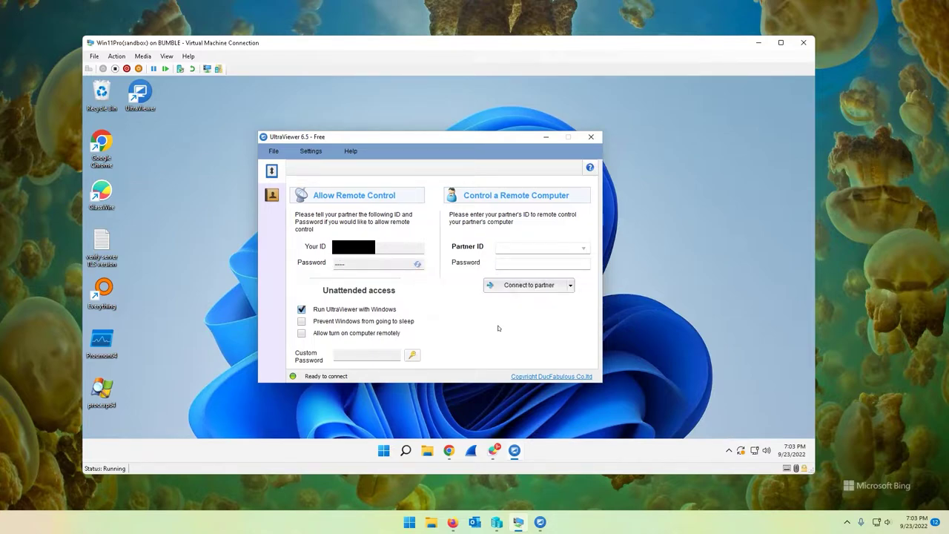
double_click(347, 269)
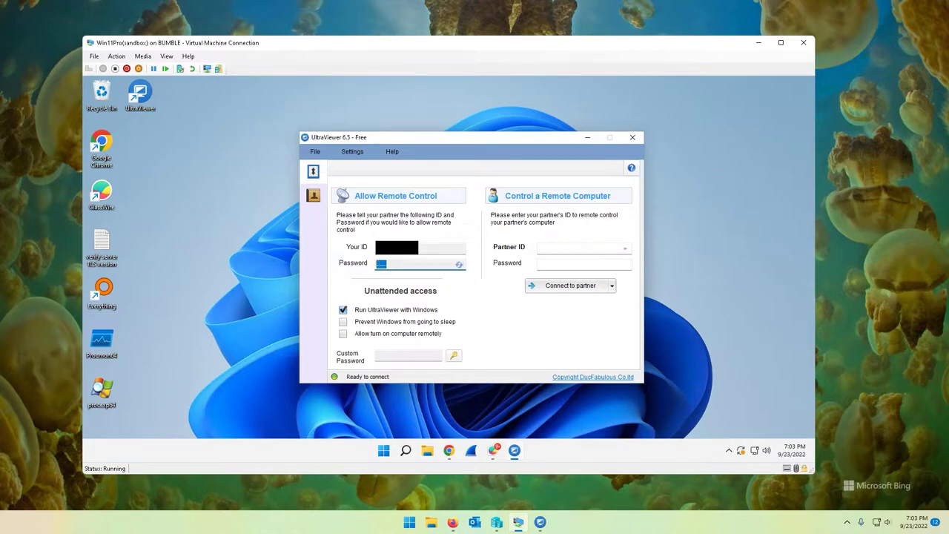
left_click_drag(403, 264, 369, 263)
left_click(458, 266)
mouse_move(519, 283)
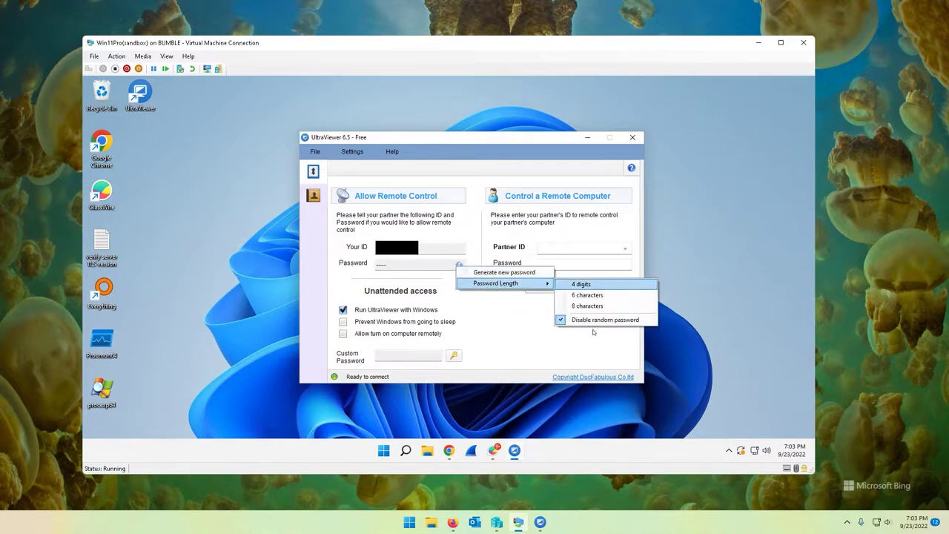
left_click(593, 321)
left_click(459, 265)
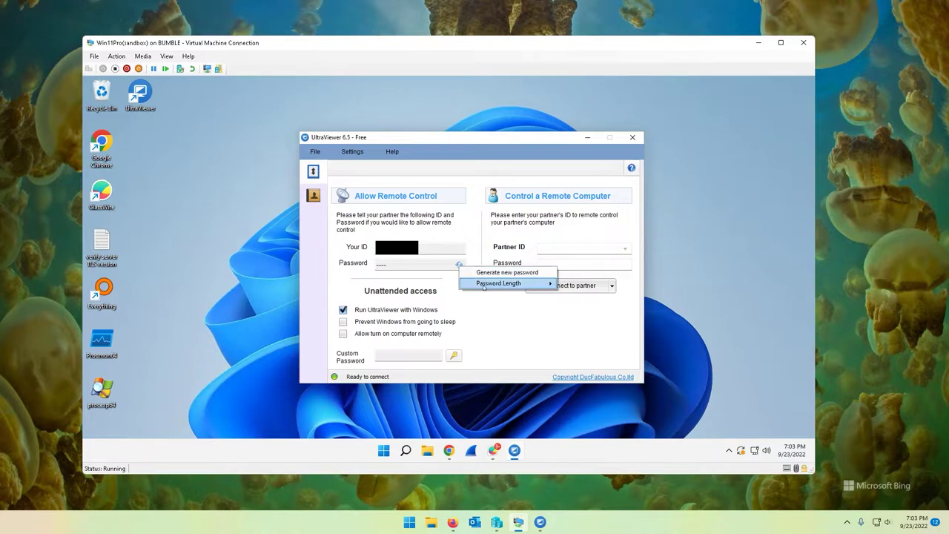
mouse_move(519, 283)
left_click(576, 300)
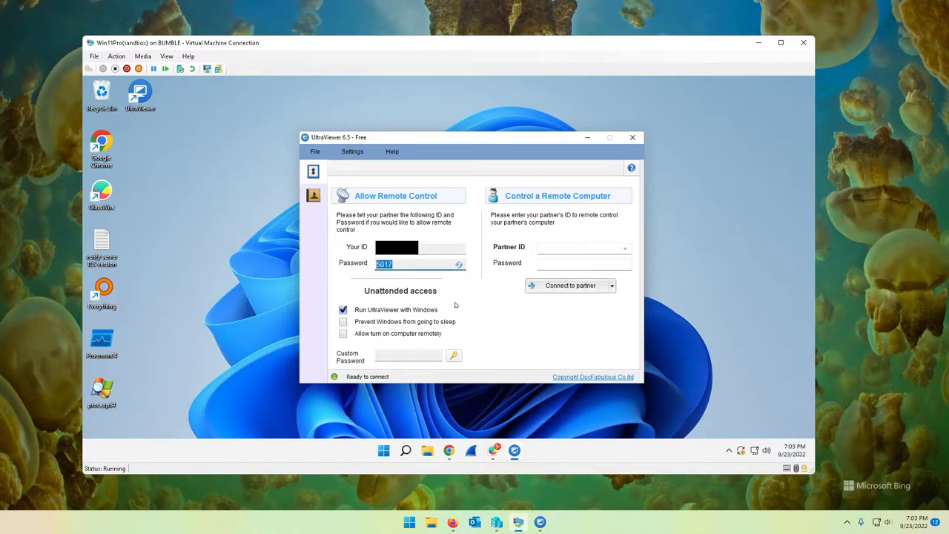
left_click(459, 265)
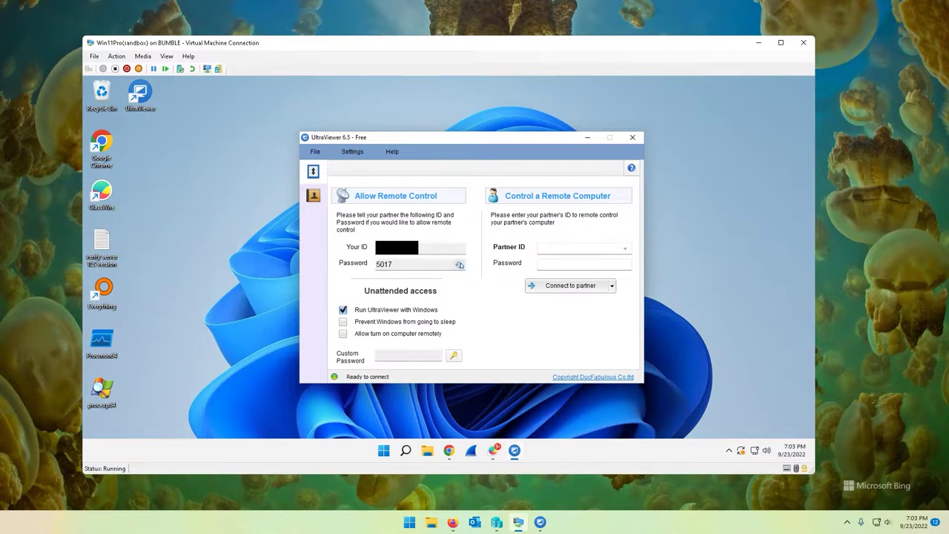
left_click(396, 267)
left_click(461, 267)
mouse_move(483, 285)
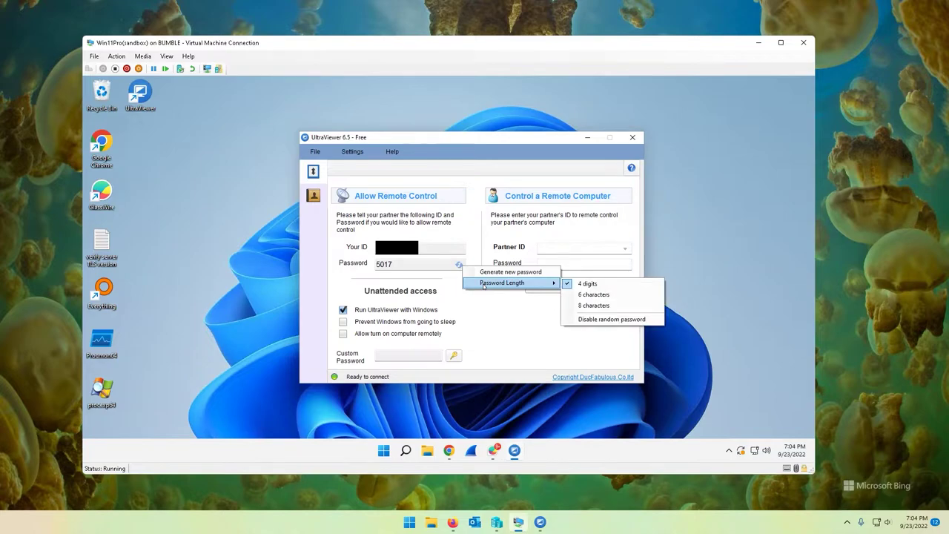
left_click(431, 266)
double_click(431, 266)
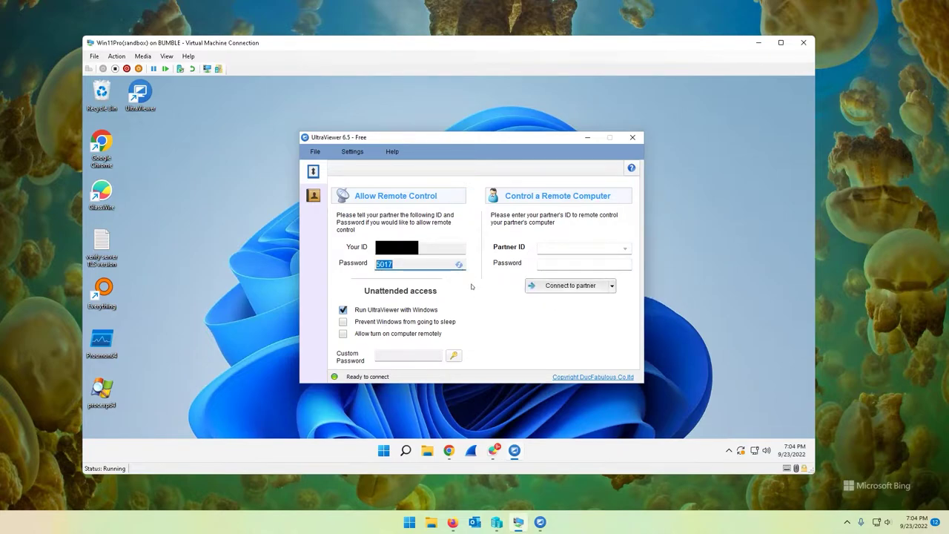
left_click(454, 356)
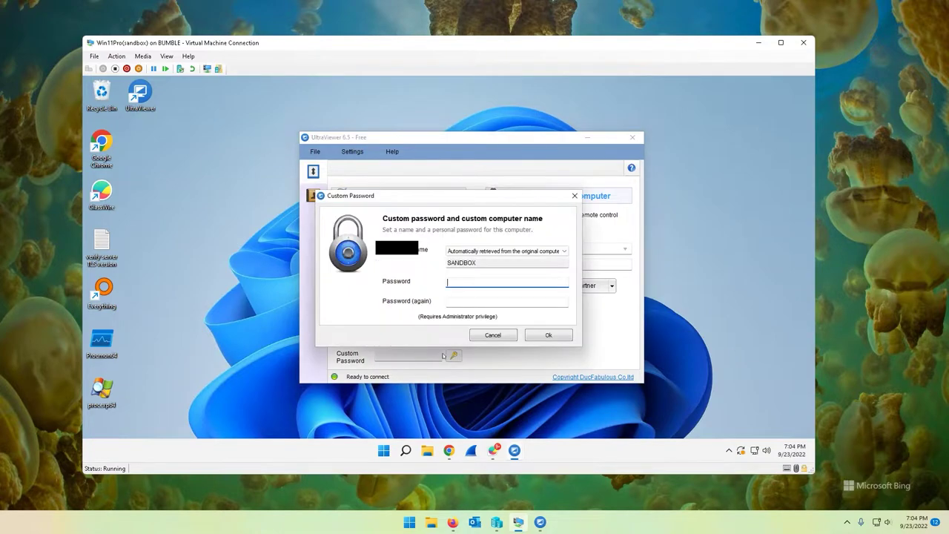
left_click(490, 334)
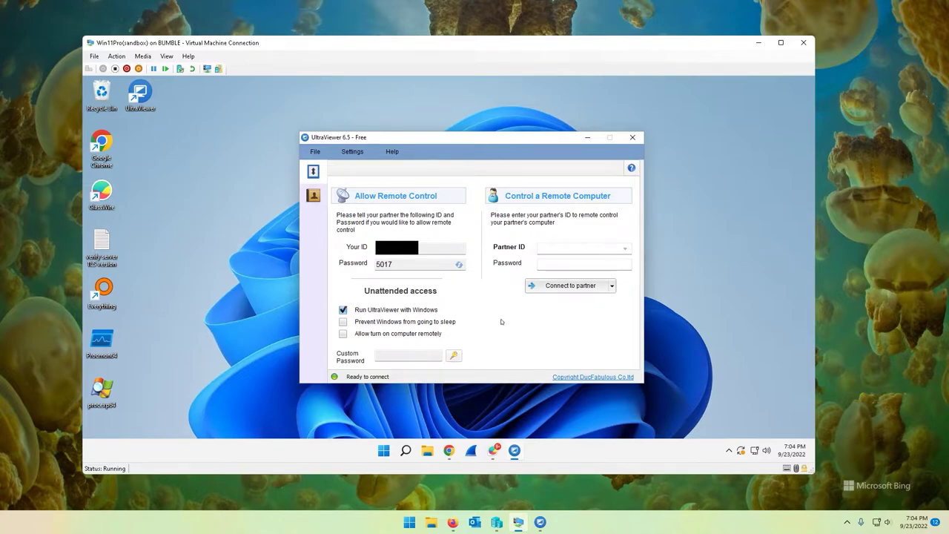
left_click(458, 264)
mouse_move(504, 281)
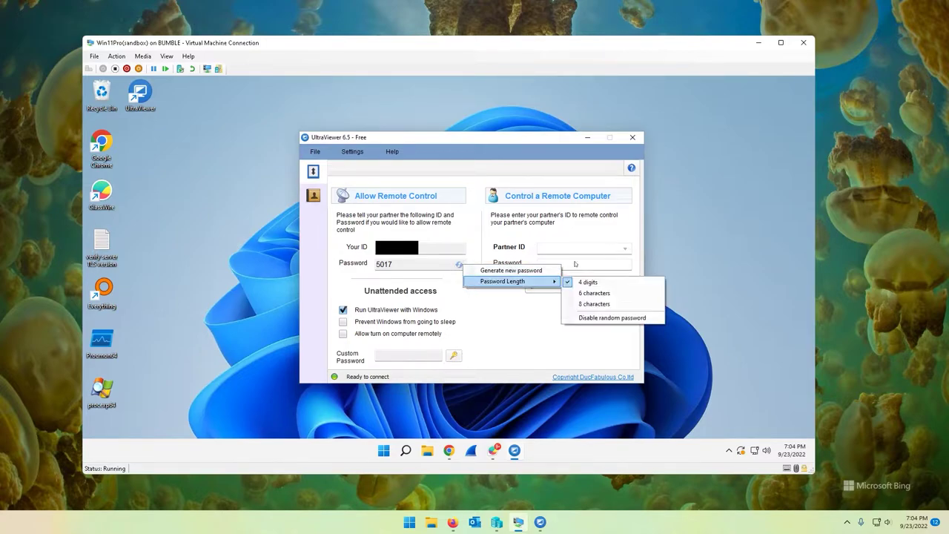
left_click(591, 320)
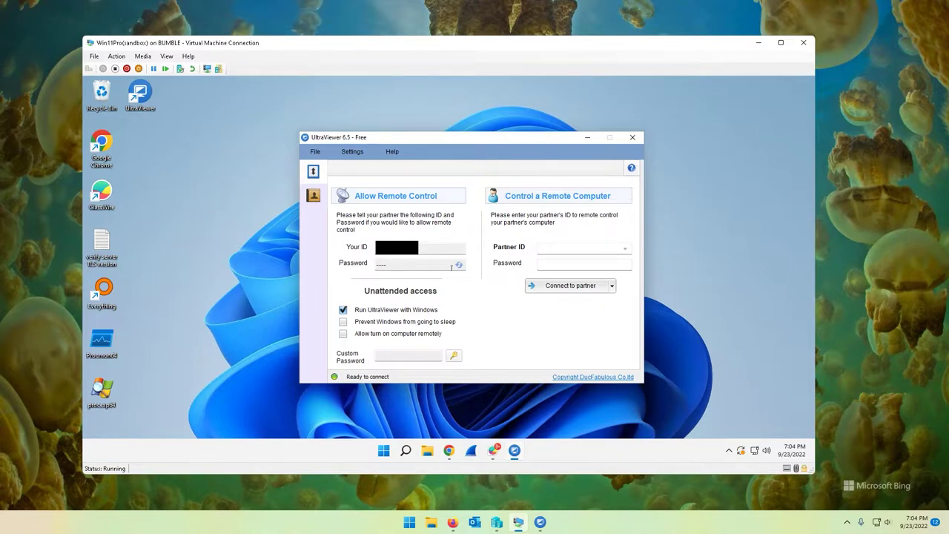
left_click(459, 265)
left_click(521, 350)
left_click(421, 264)
left_click(398, 263)
left_click_drag(451, 263, 346, 267)
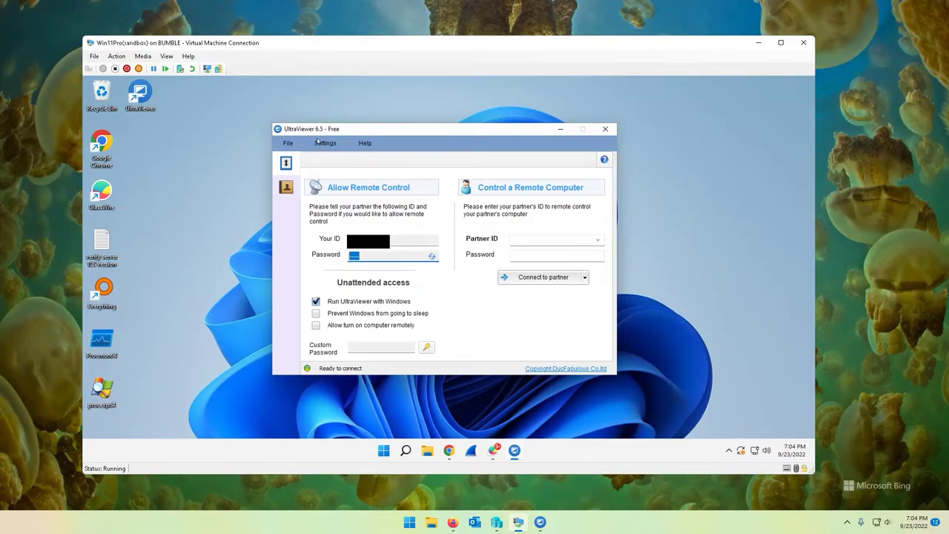
In Settings > Options, try Auto detect, then return the port to Port 443 and keep automatic proxy detection
left_click(324, 143)
left_click(332, 159)
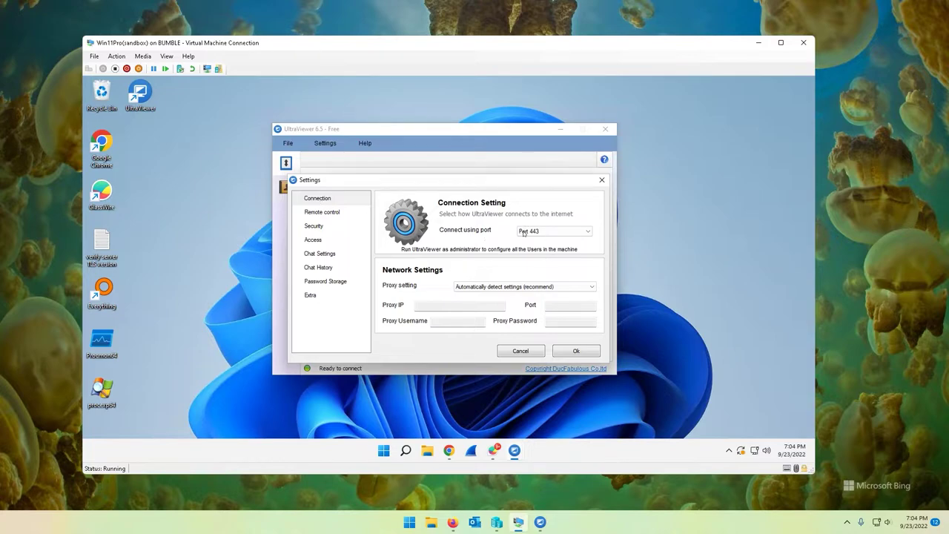
left_click(527, 232)
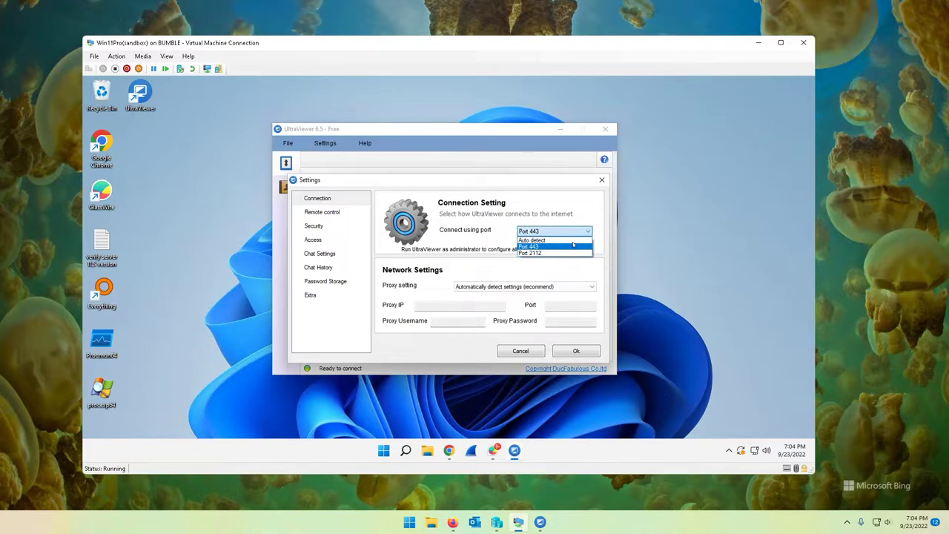
left_click(548, 240)
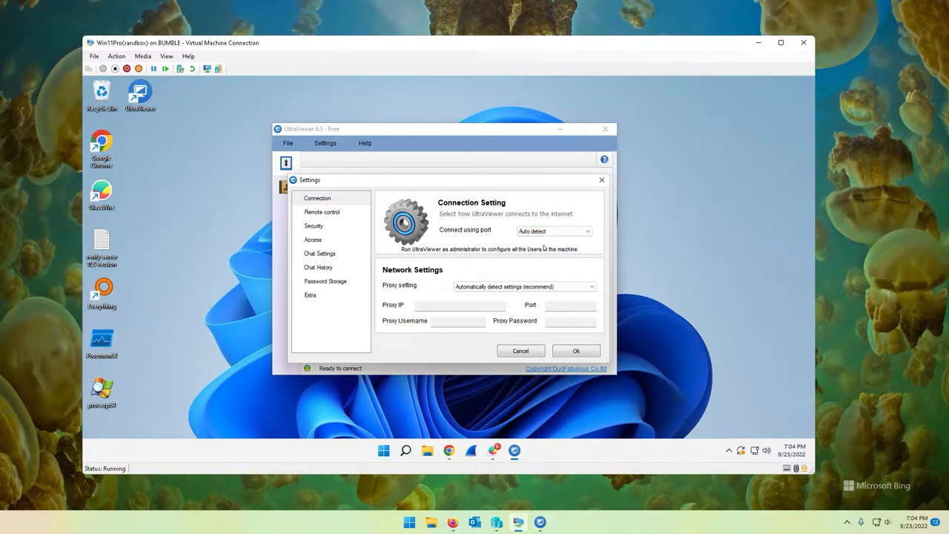
left_click(553, 233)
left_click(552, 247)
left_click(425, 304)
left_click(455, 287)
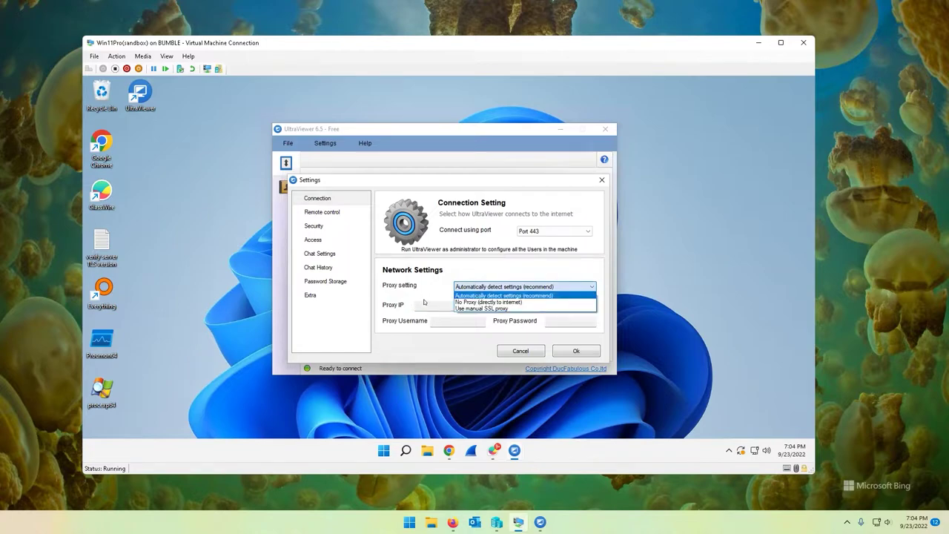
key("Escape")
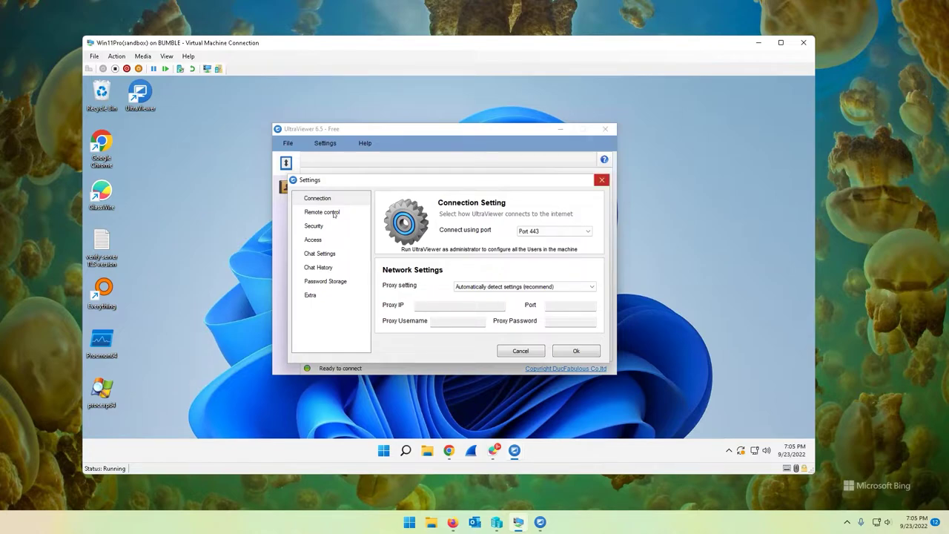
left_click(336, 215)
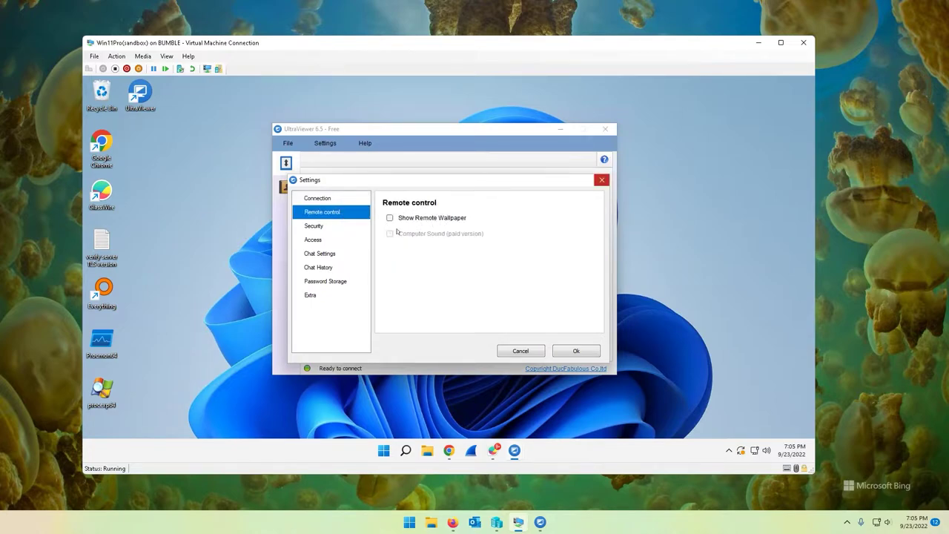
Tick Show Remote Wallpaper, then view the Security page with 'Disable random password' length
left_click(390, 218)
left_click(390, 218)
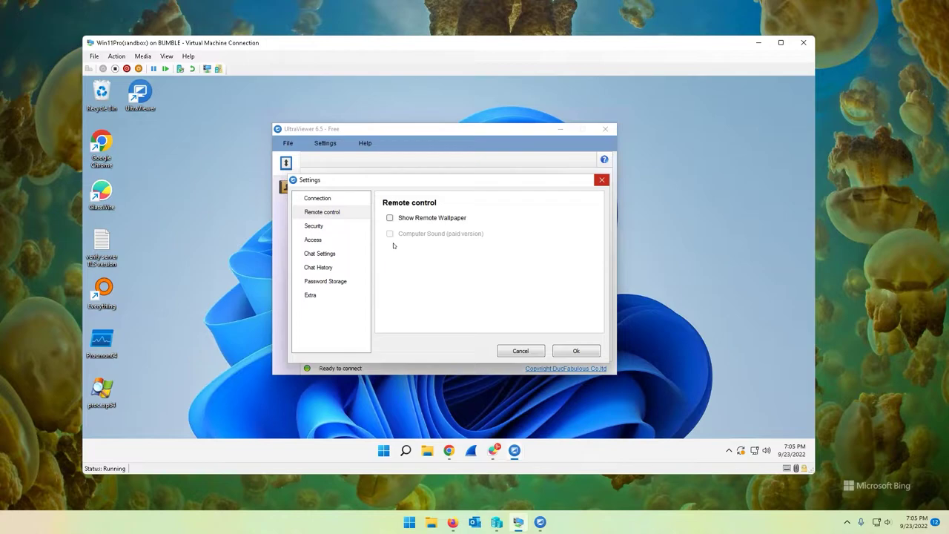
key("space")
left_click(331, 227)
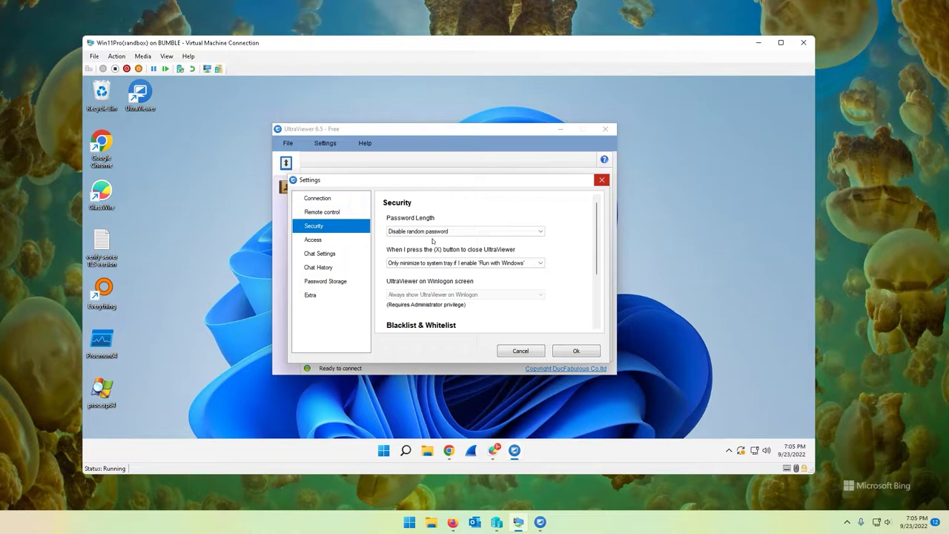
Keep the random password disabled in the password options
left_click(436, 233)
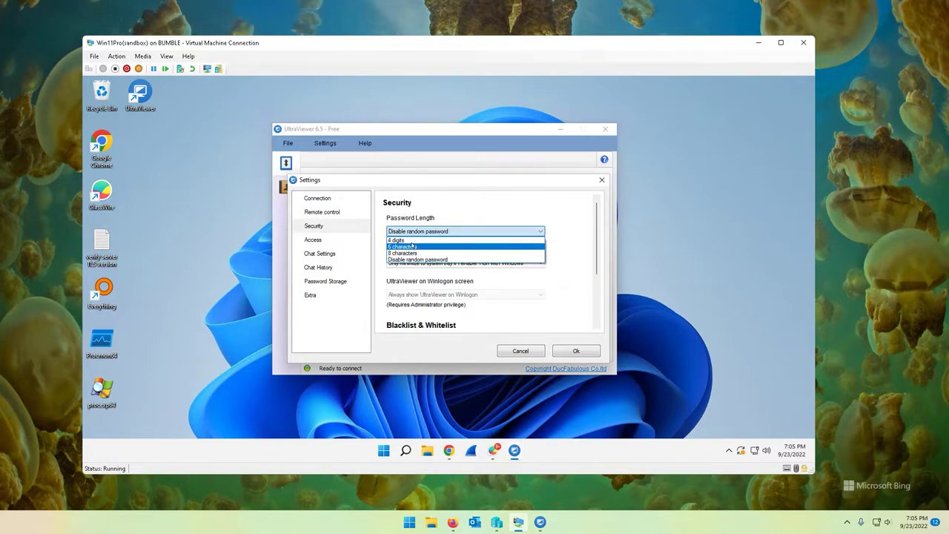
left_click(418, 259)
key("Return")
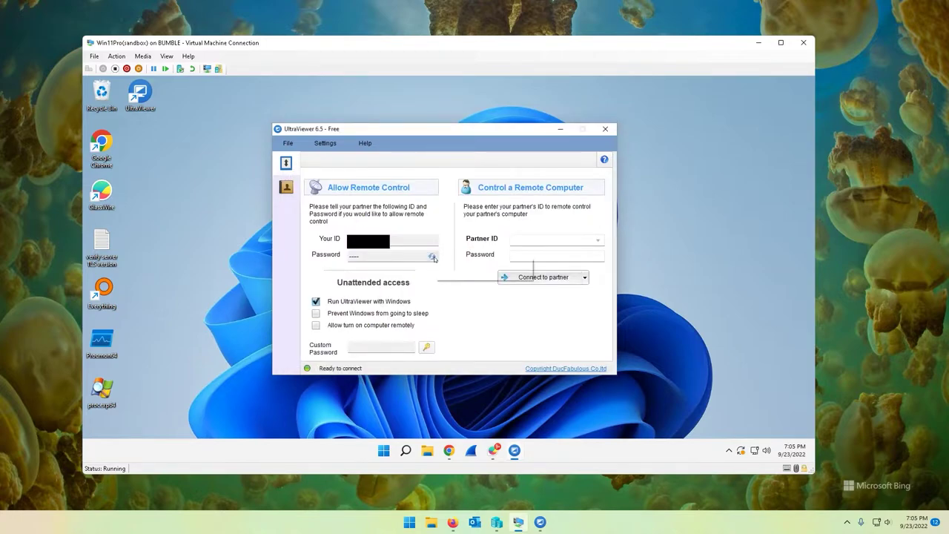
left_click(434, 257)
mouse_move(478, 280)
left_click(586, 311)
Set the Security close action to minimize to tray only with Run with Windows, then cancel Settings
left_click(325, 143)
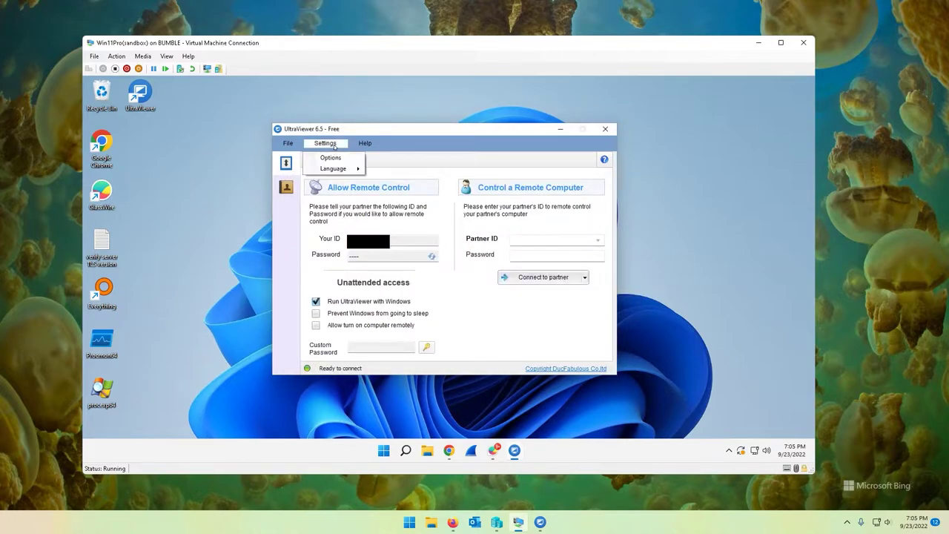
left_click(331, 158)
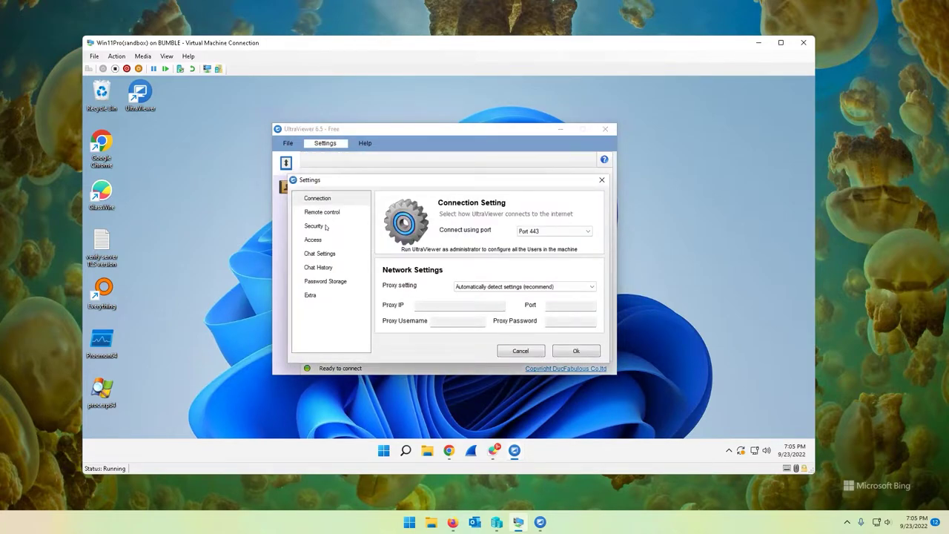
left_click(314, 225)
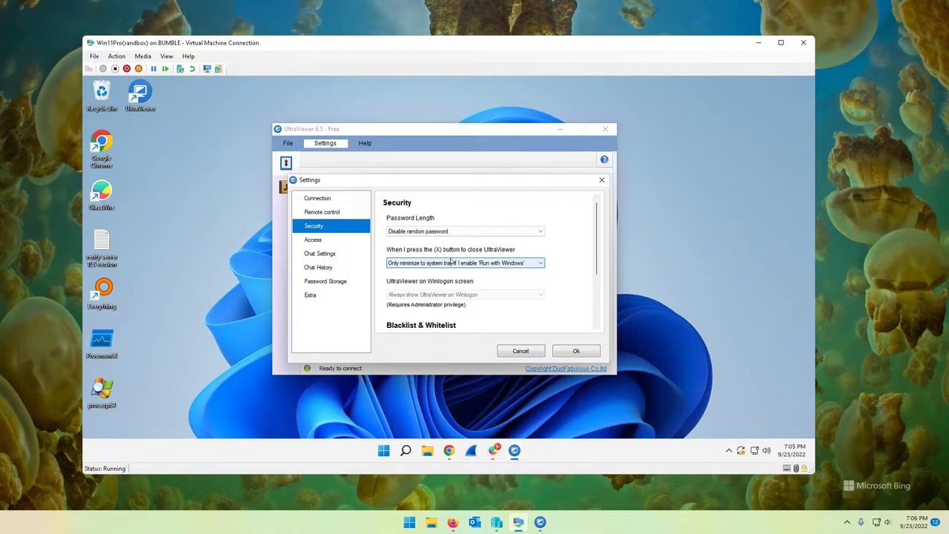
left_click(451, 265)
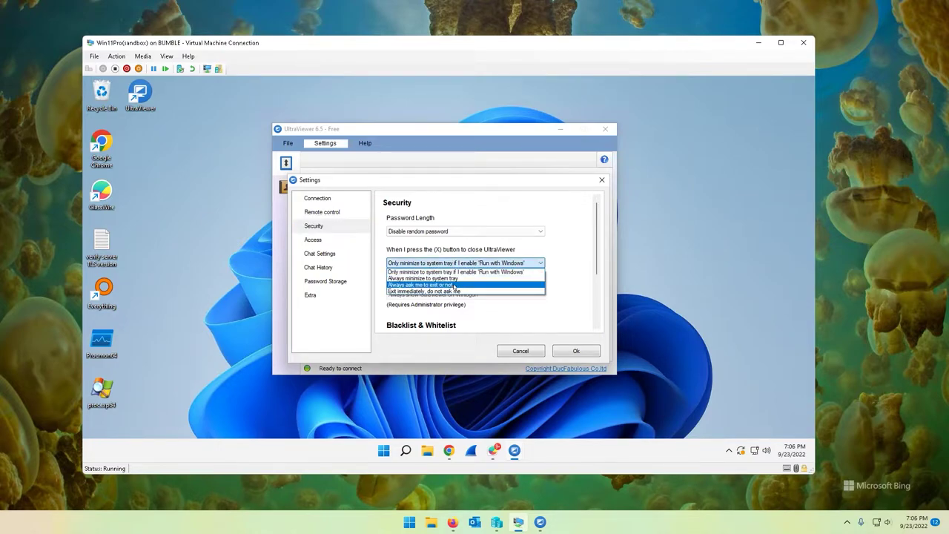
left_click(460, 272)
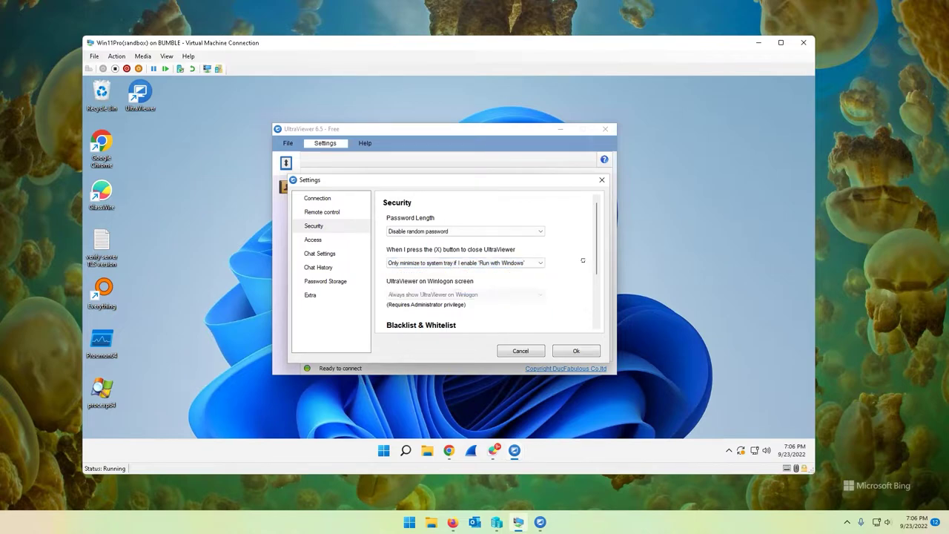
scroll(567, 274, "down", 1)
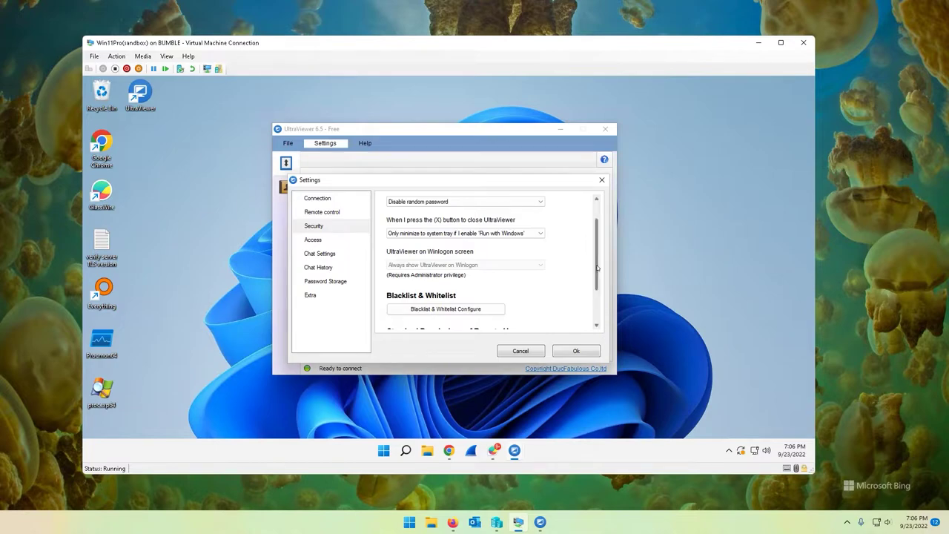
mouse_move(598, 269)
left_mouse_down()
mouse_move(598, 278)
mouse_move(600, 248)
mouse_move(596, 279)
mouse_move(595, 271)
left_mouse_up()
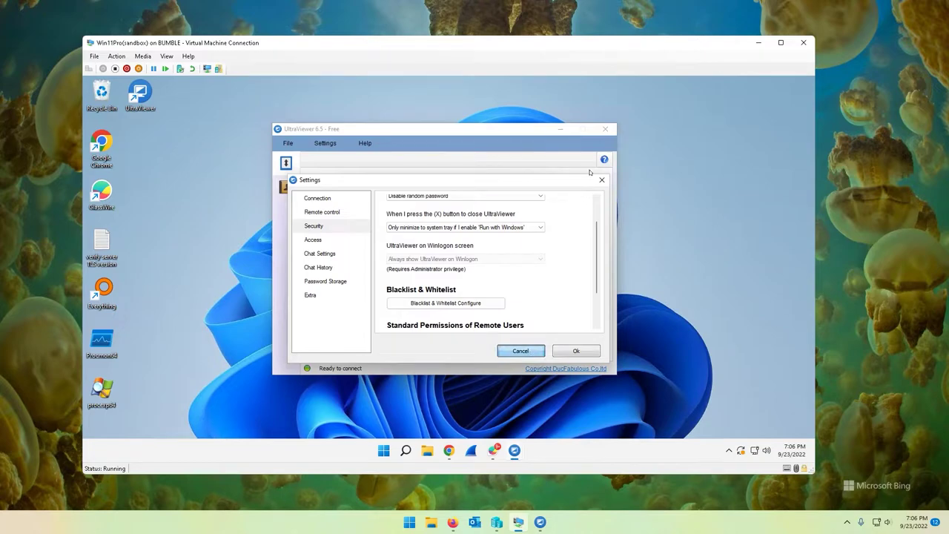
left_click(531, 353)
Quit UltraViewer and relaunch it with Run as administrator
left_click(606, 129)
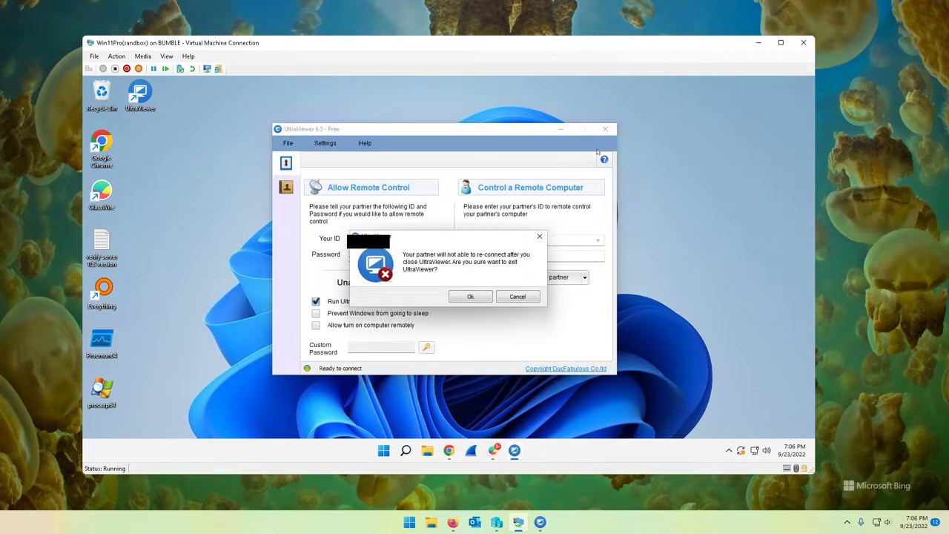
left_click(464, 299)
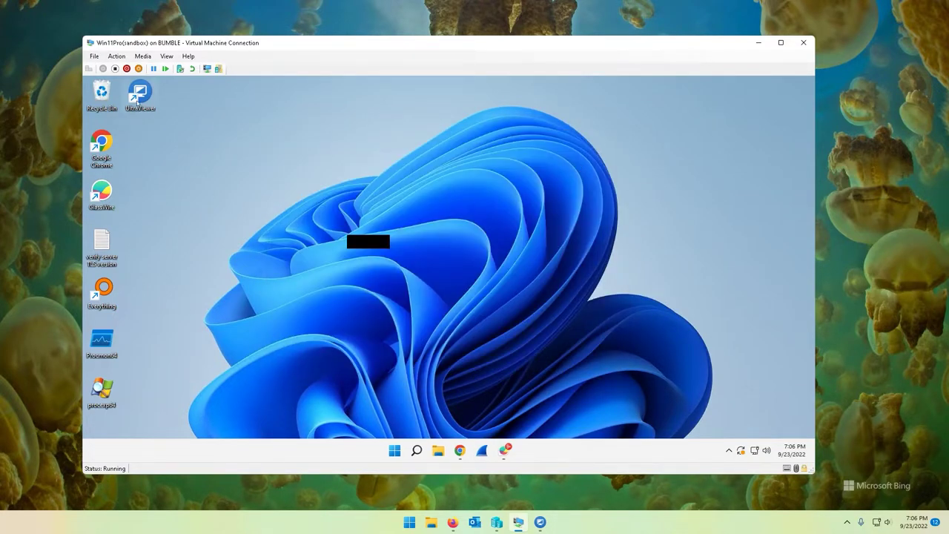
right_click(139, 95)
left_click(167, 125)
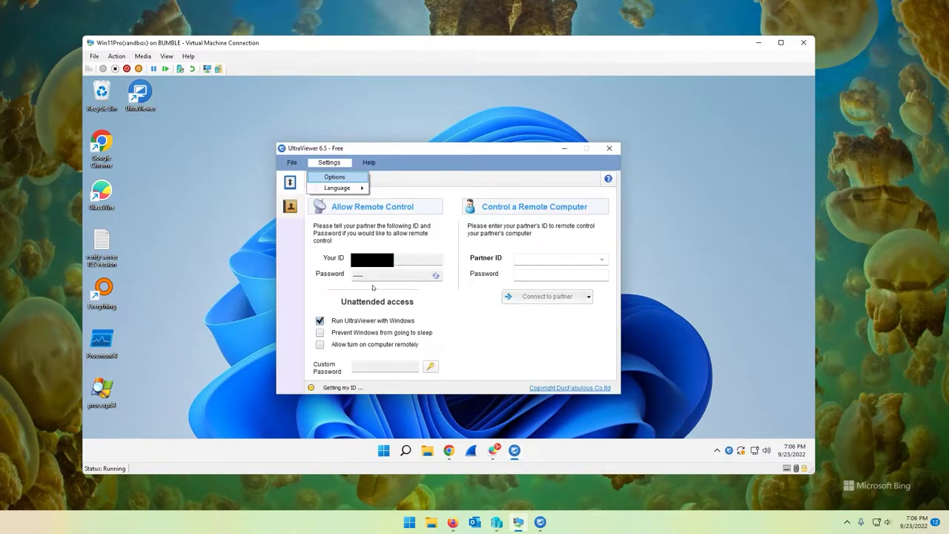
In Security settings choose 'Do not show UltraViewer on Winlogon', then open the Blacklist & Whitelist configuration
key("Return")
left_click(324, 227)
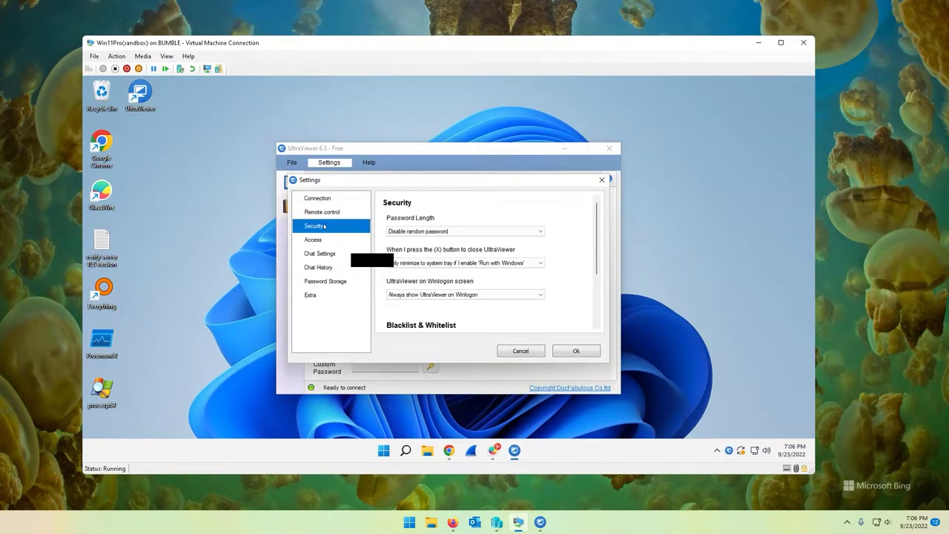
left_click(474, 296)
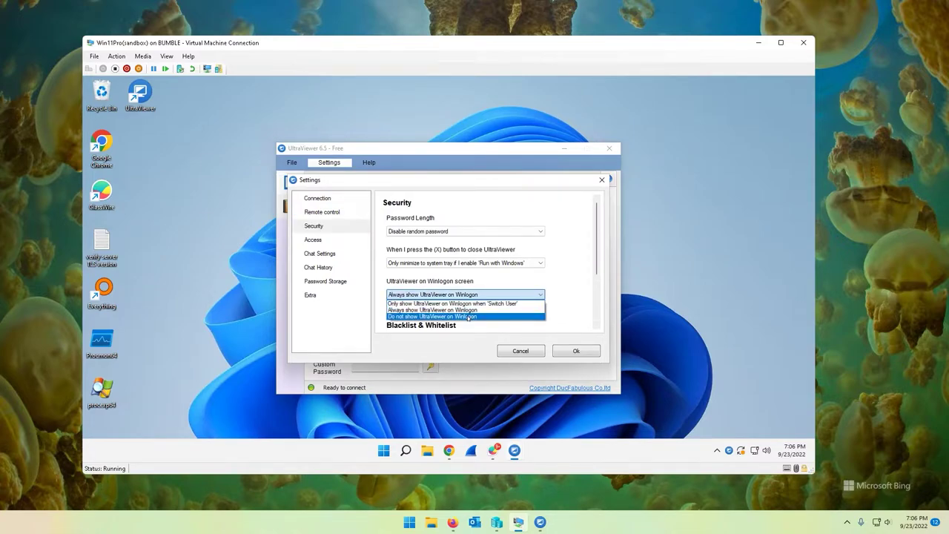
left_click(468, 316)
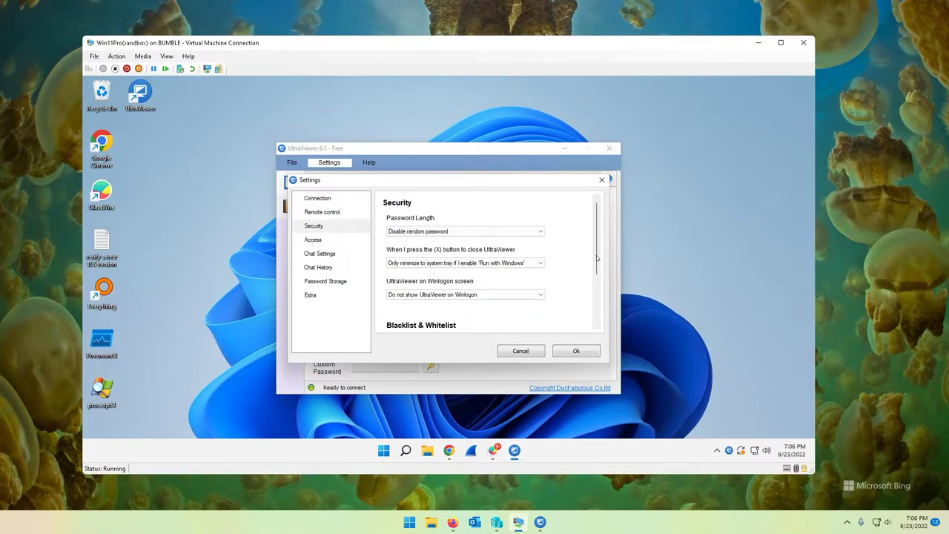
mouse_move(598, 258)
left_mouse_down()
mouse_move(598, 290)
mouse_move(595, 270)
left_mouse_up()
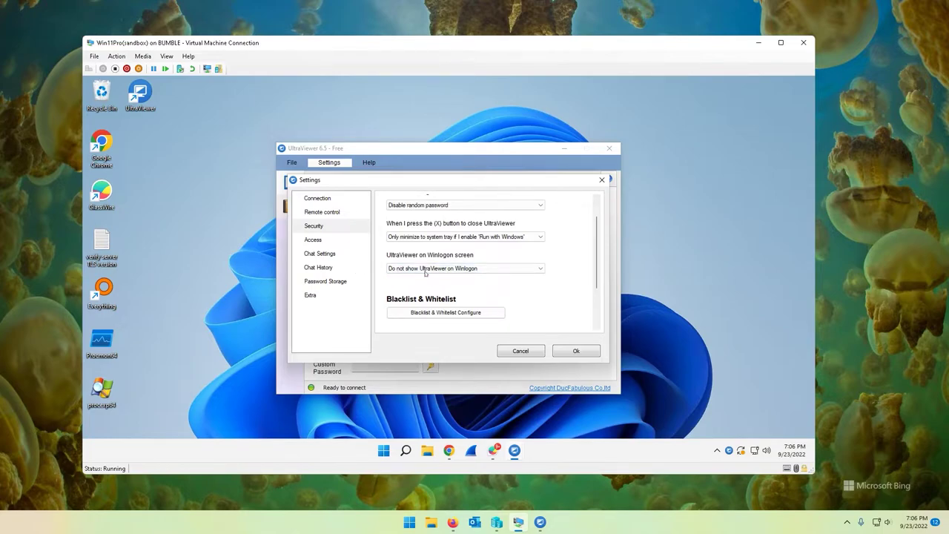
scroll(552, 291, "down", 1)
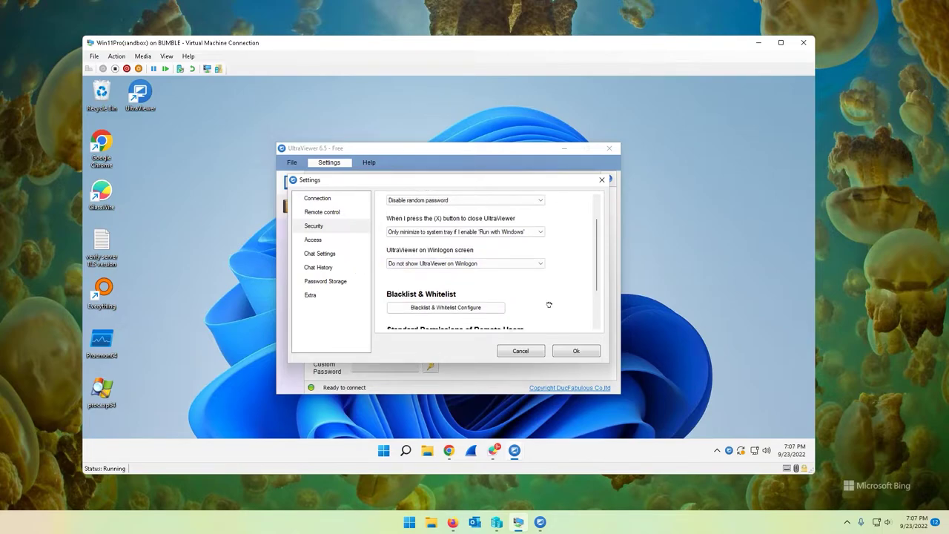
left_click(460, 312)
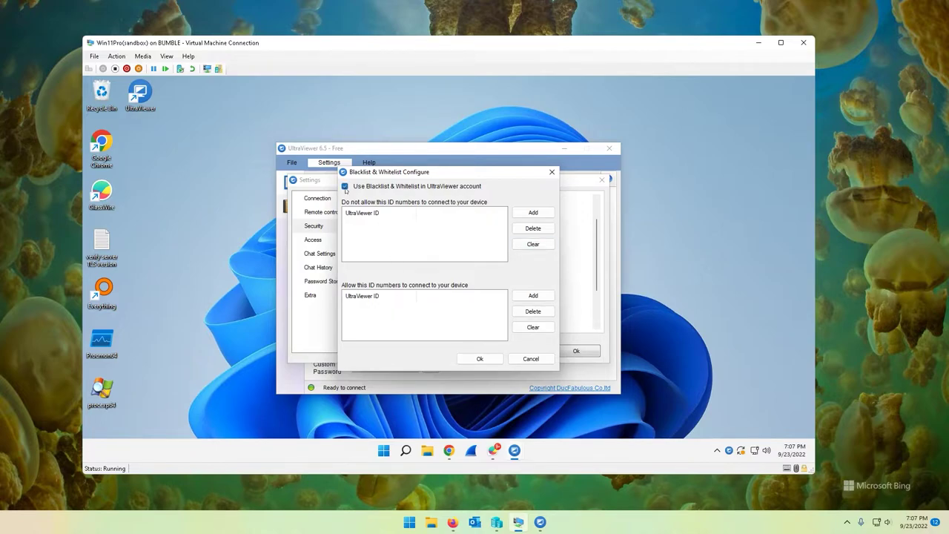
left_click(529, 359)
scroll(558, 292, "down", 3)
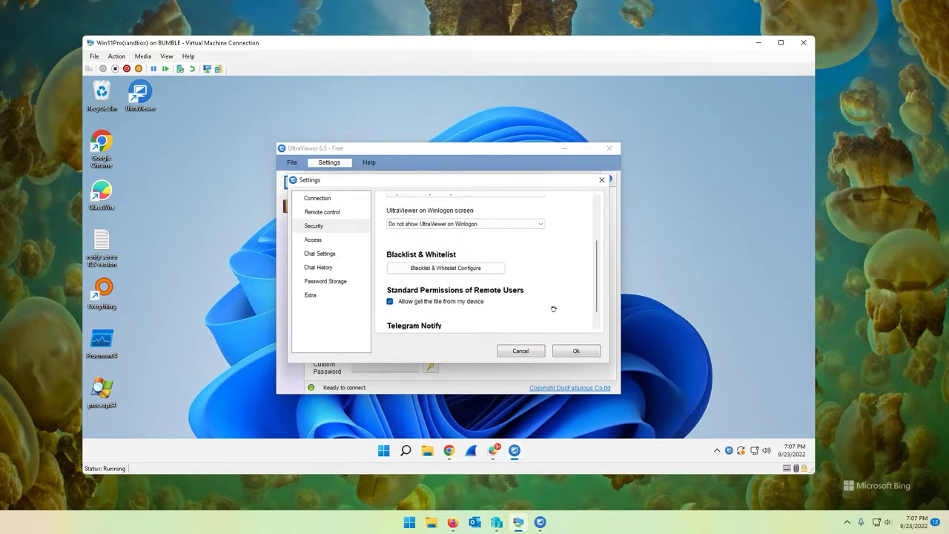
scroll(553, 309, "down", 1)
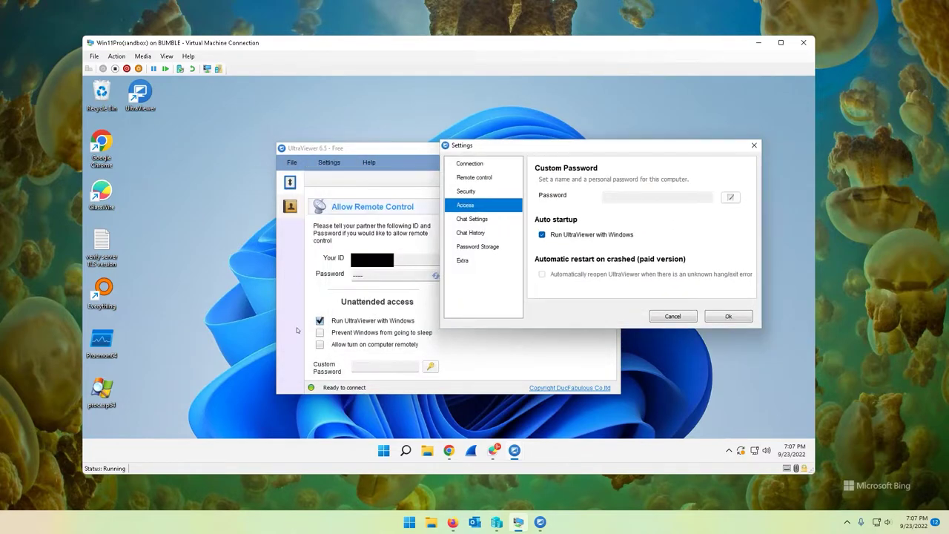
Leave 'Run UltraViewer with Windows' ticked after toggling it, and move the Settings window down-left
left_click(543, 236)
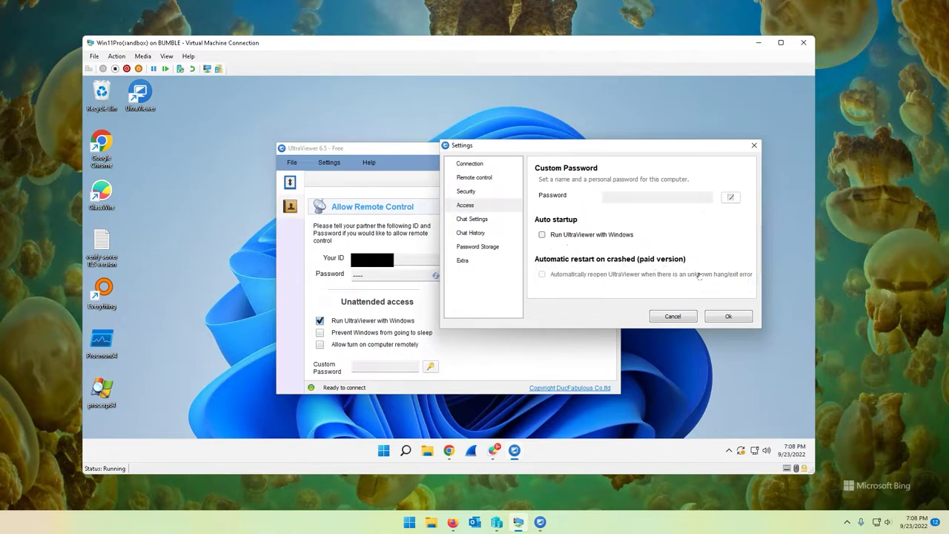
left_click(542, 234)
left_click_drag(576, 147, 452, 195)
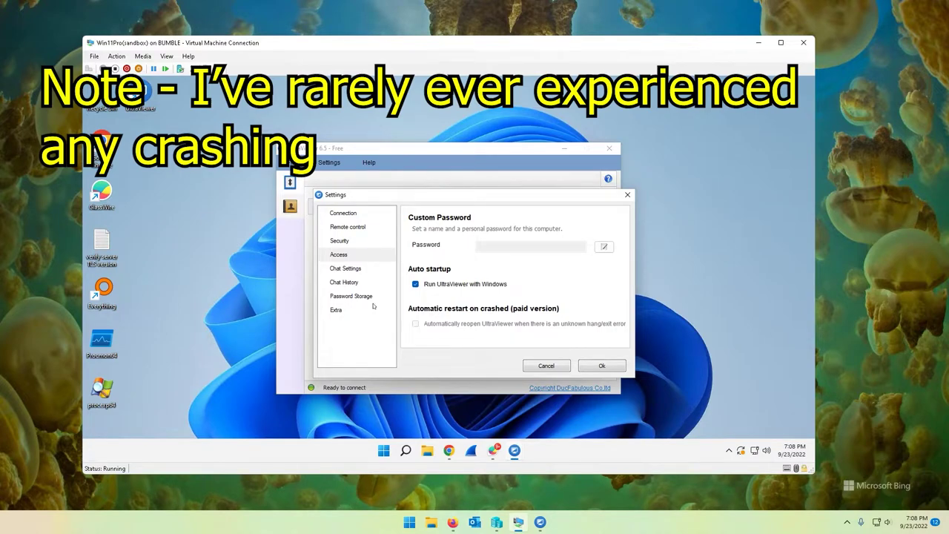
left_click(343, 260)
Review Chat Settings and Chat History, keep the chat log store path unchanged, then view Password Storage
left_click(346, 270)
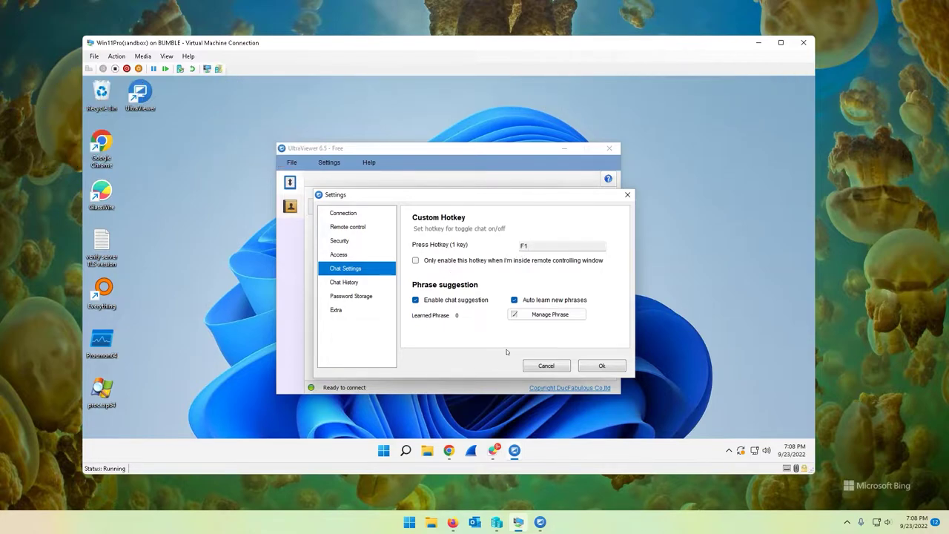
left_click(352, 282)
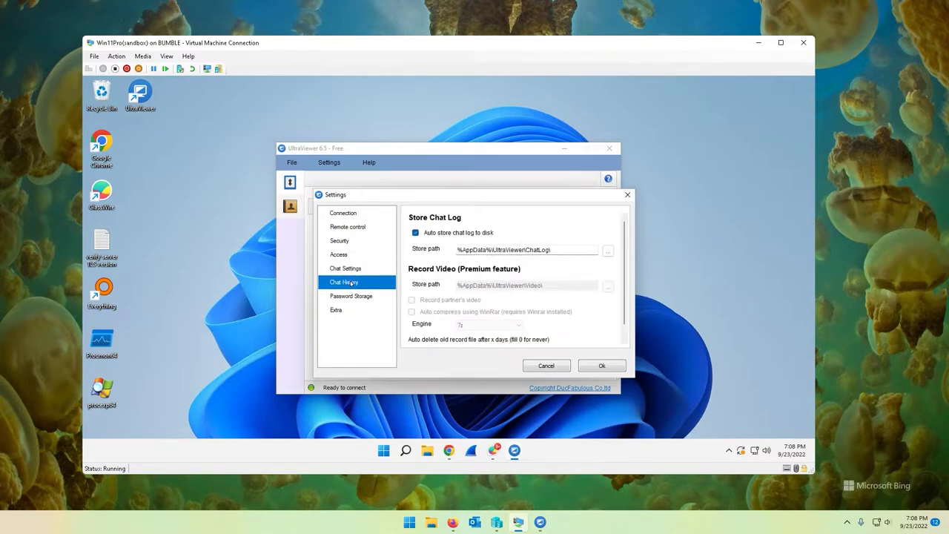
double_click(561, 251)
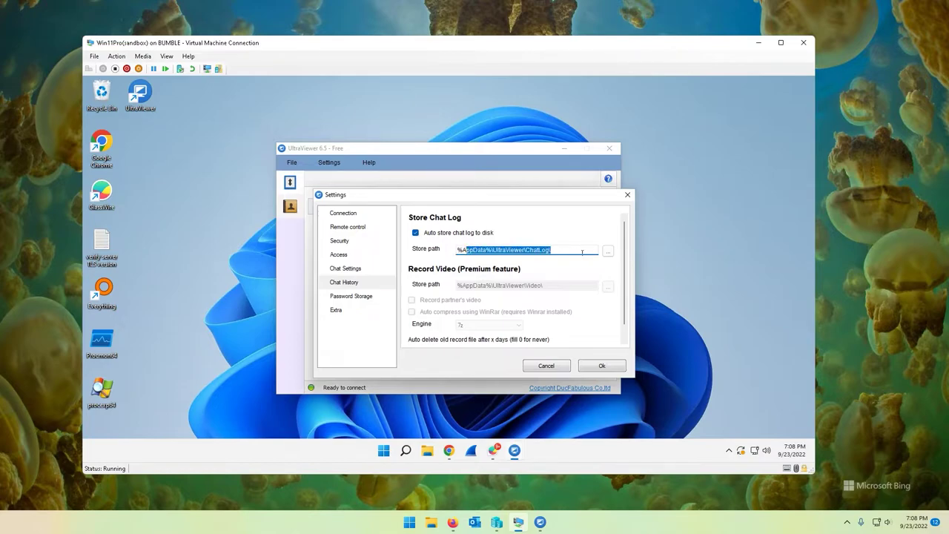
left_click(607, 252)
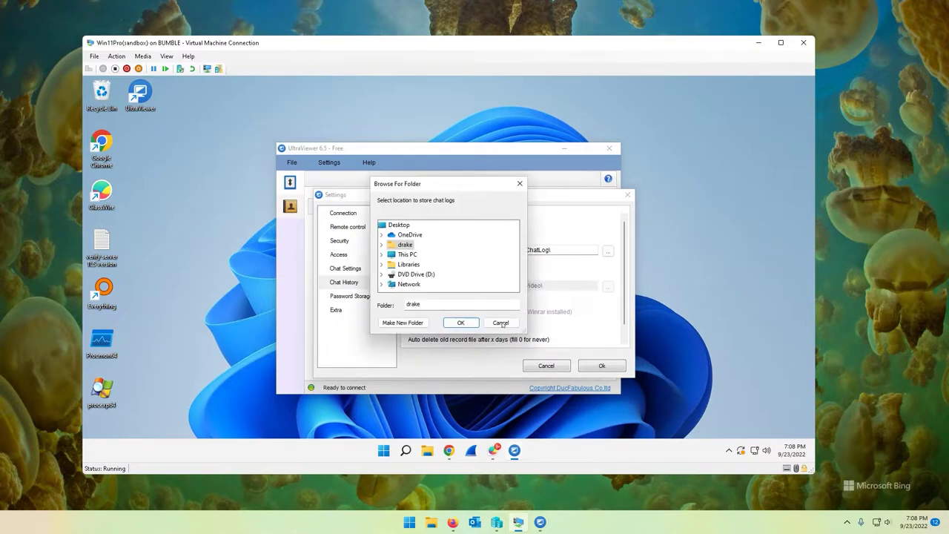
left_click(501, 322)
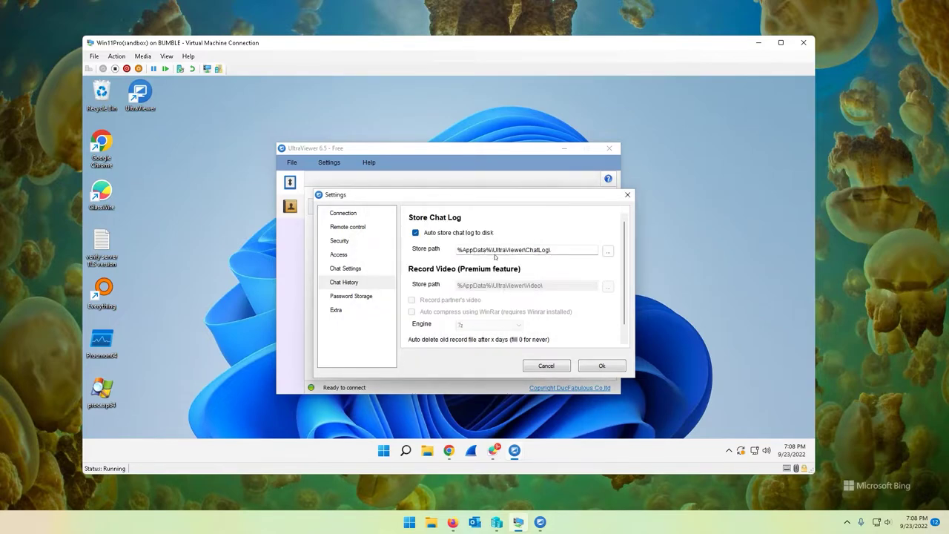
left_click_drag(560, 251, 447, 250)
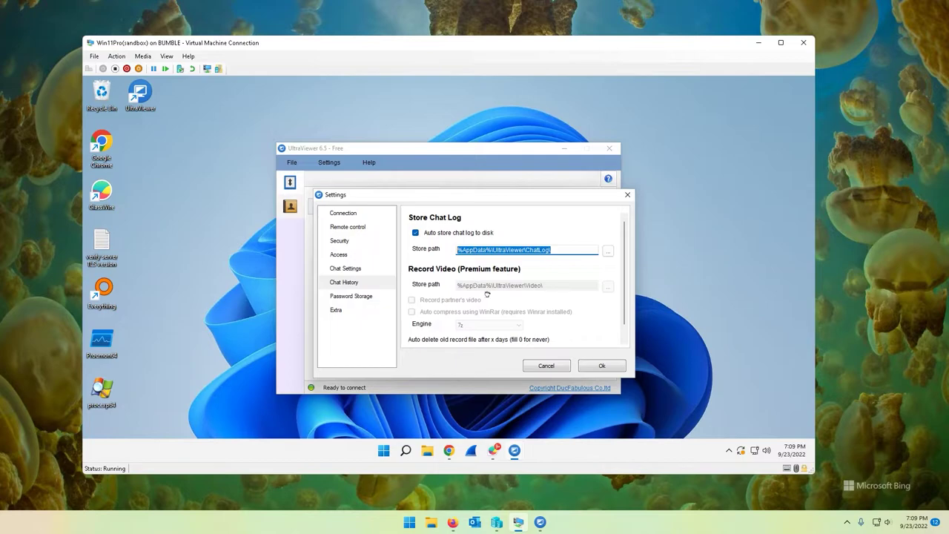
scroll(488, 300, "down", 2)
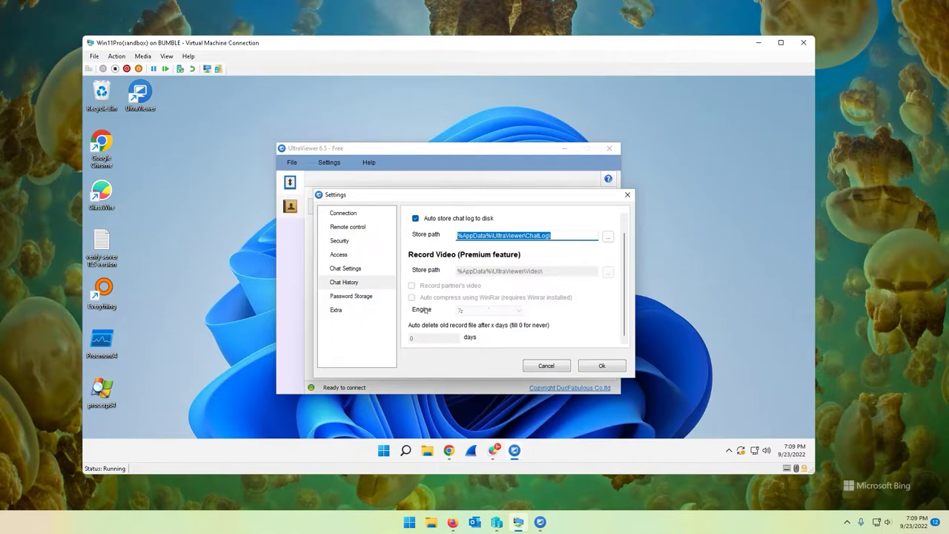
left_click(366, 297)
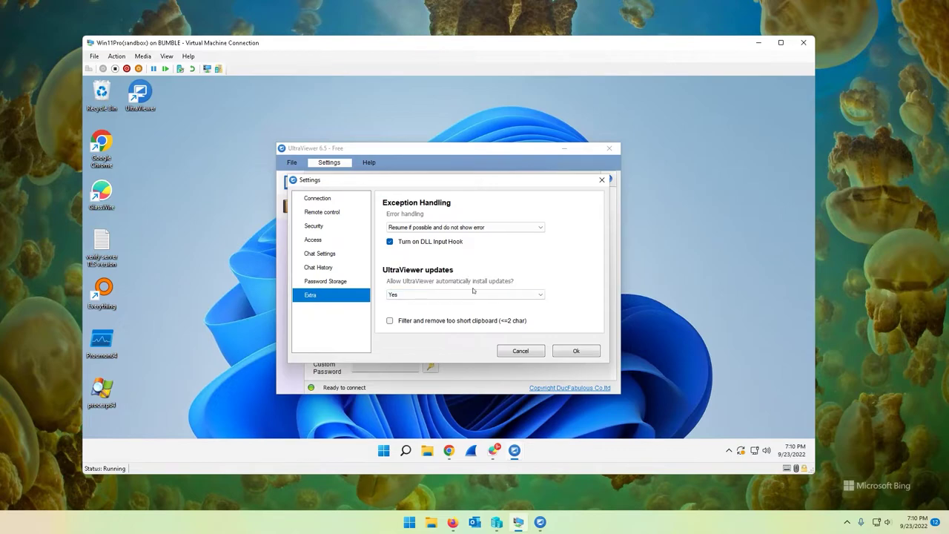
Leave auto-updates at Yes and the short clipboard filter off, cancel Settings, and close the host UltraViewer
left_click(452, 296)
left_click(552, 265)
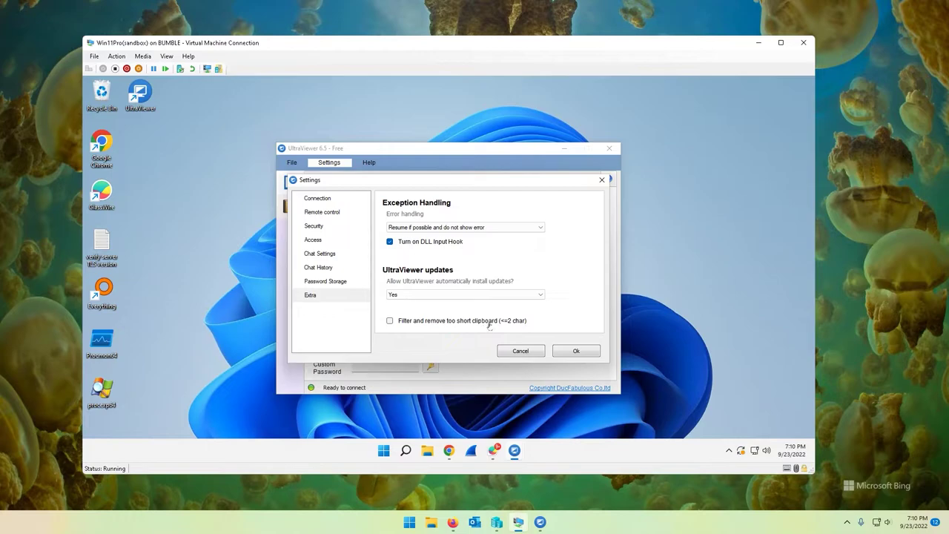
left_click(389, 321)
scroll(441, 322, "down", 1)
left_click(390, 320)
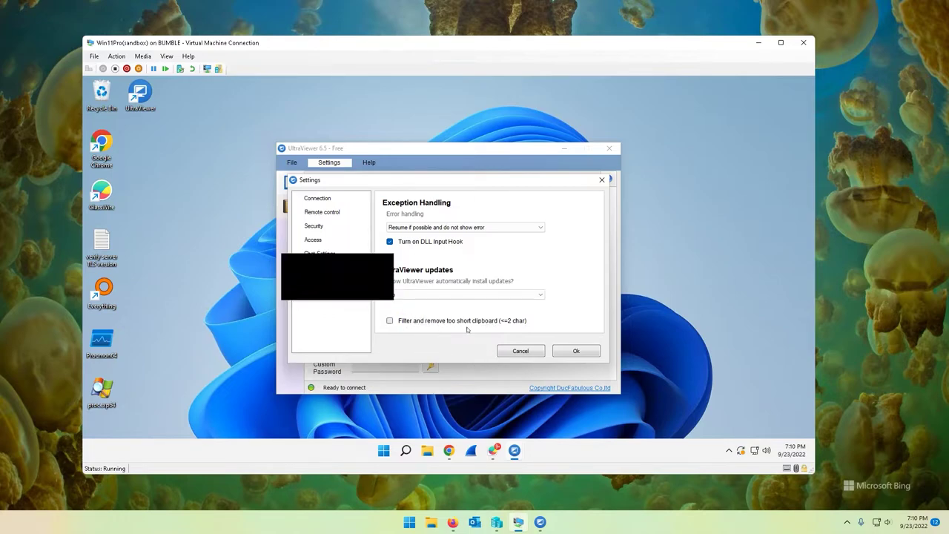
left_click(513, 353)
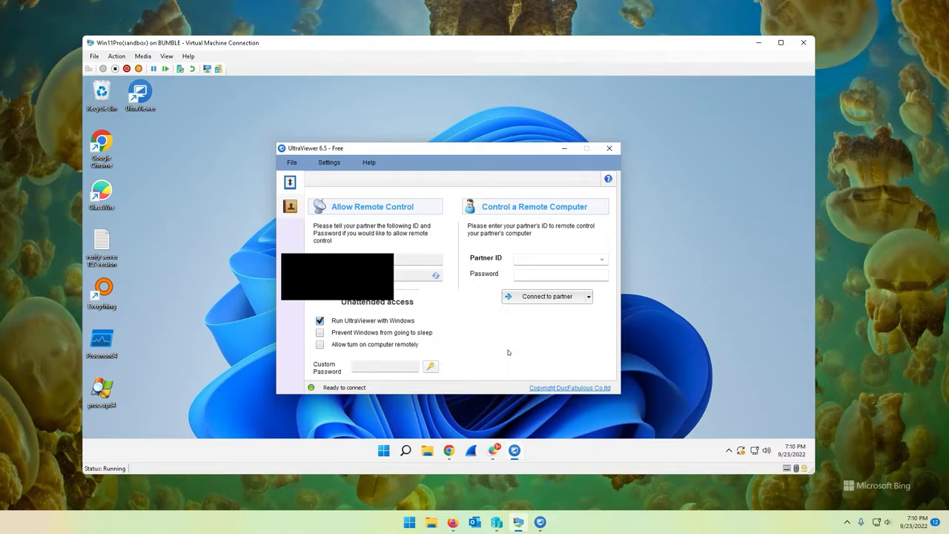
left_click(540, 522)
Exit the host UltraViewer and relaunch it from its desktop shortcut
left_click(498, 124)
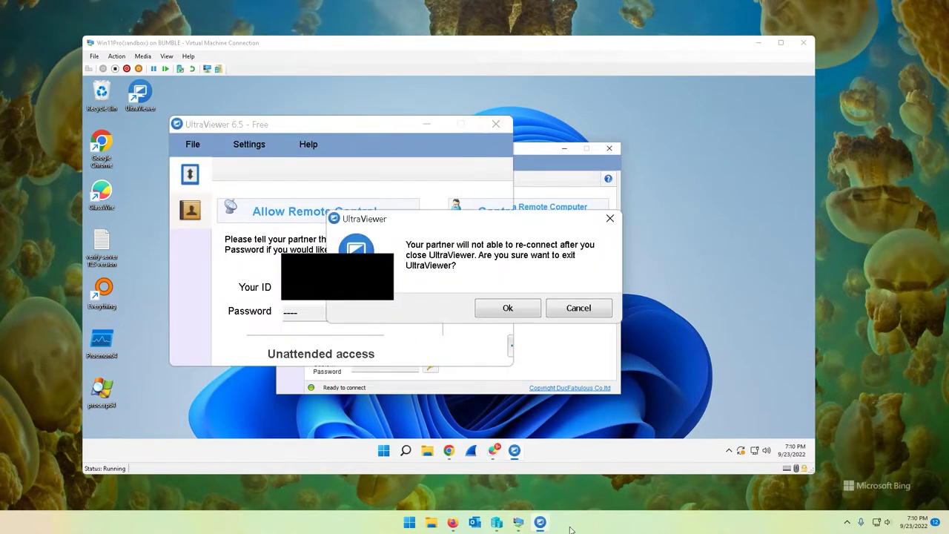
left_click(509, 307)
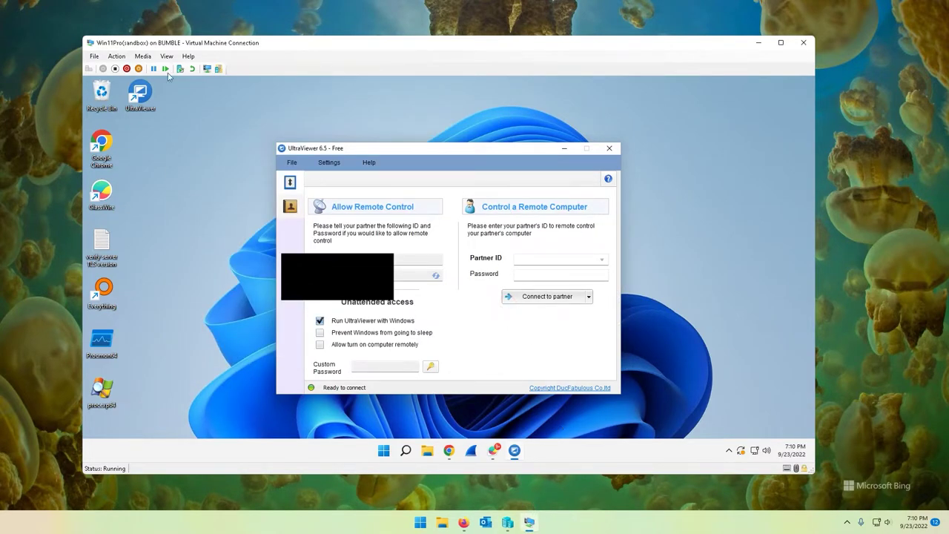
left_click(758, 43)
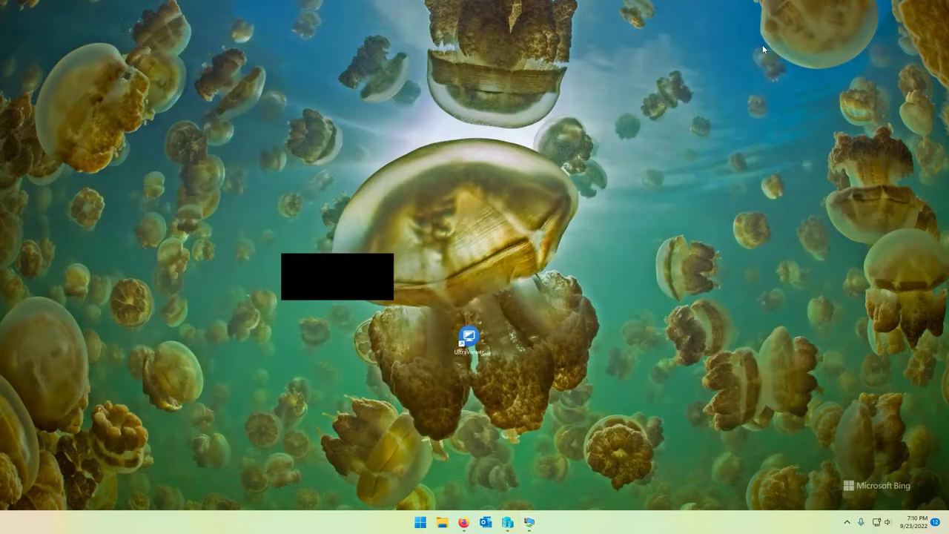
left_click_drag(469, 342, 354, 197)
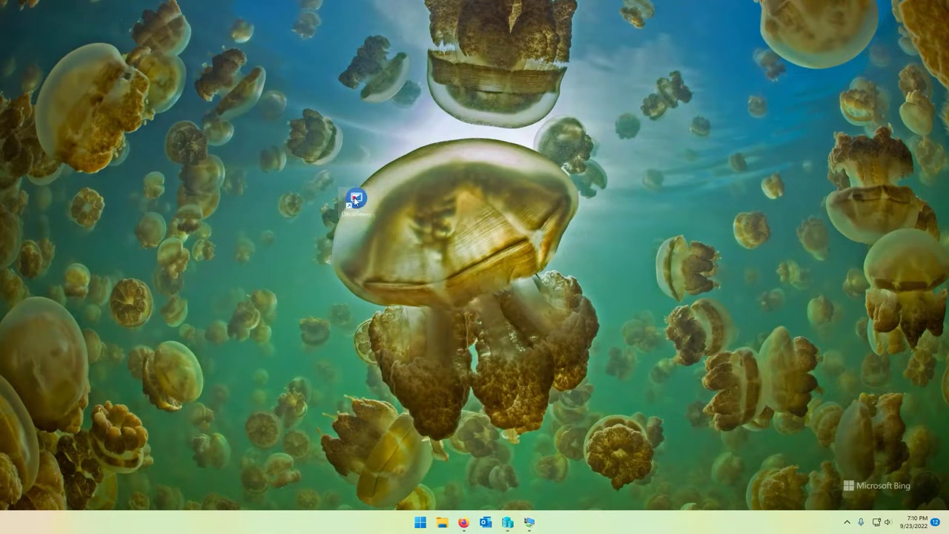
key("Return")
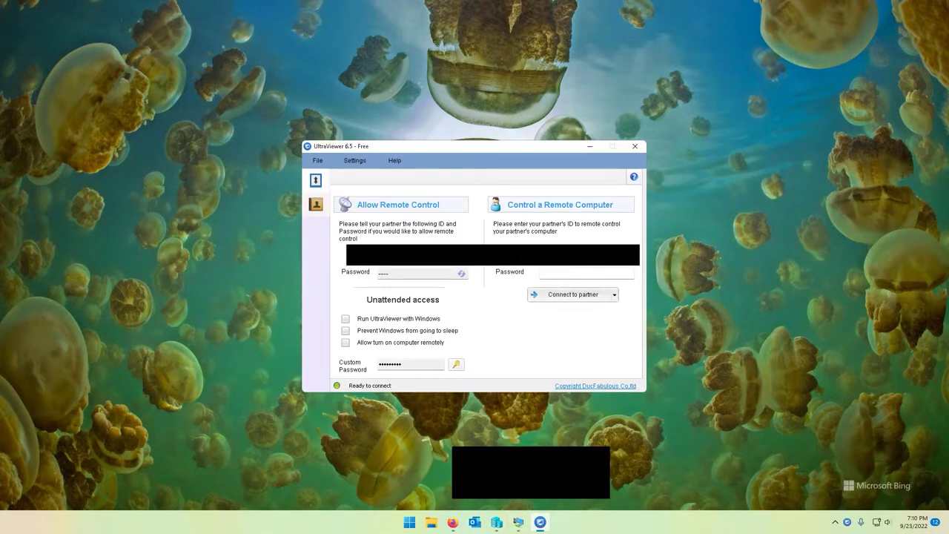
Copy the VM's UltraViewer ID into the host's Partner ID field
left_click(519, 523)
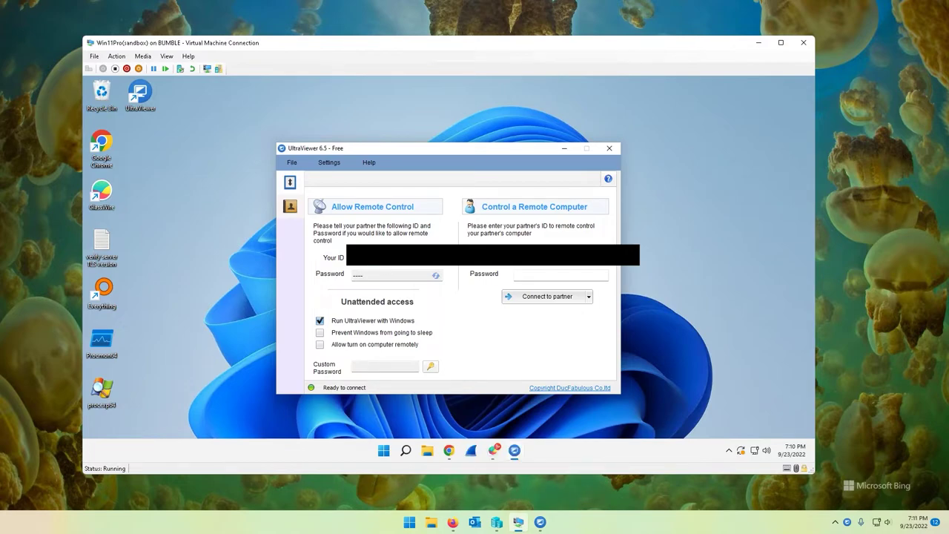
right_click(372, 265)
left_click(393, 296)
left_click(759, 42)
right_click(570, 256)
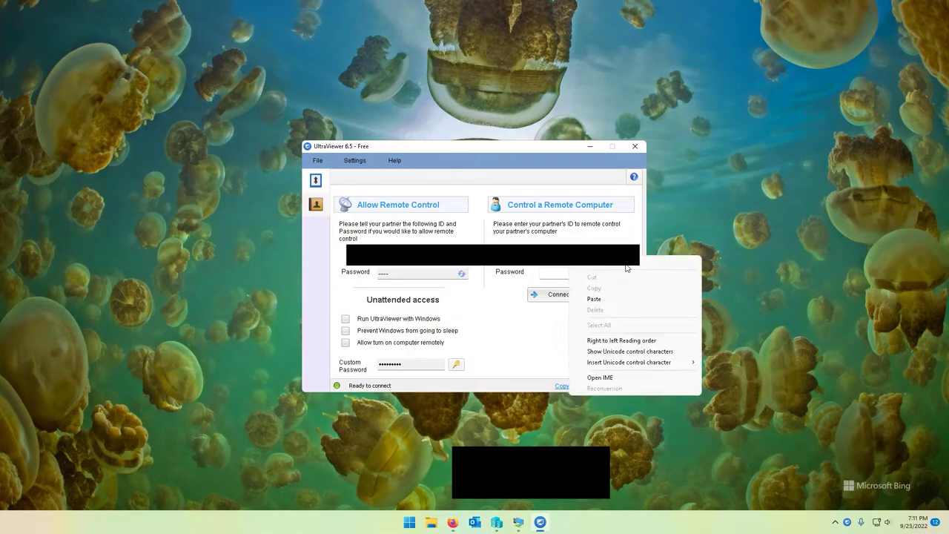
left_click(612, 299)
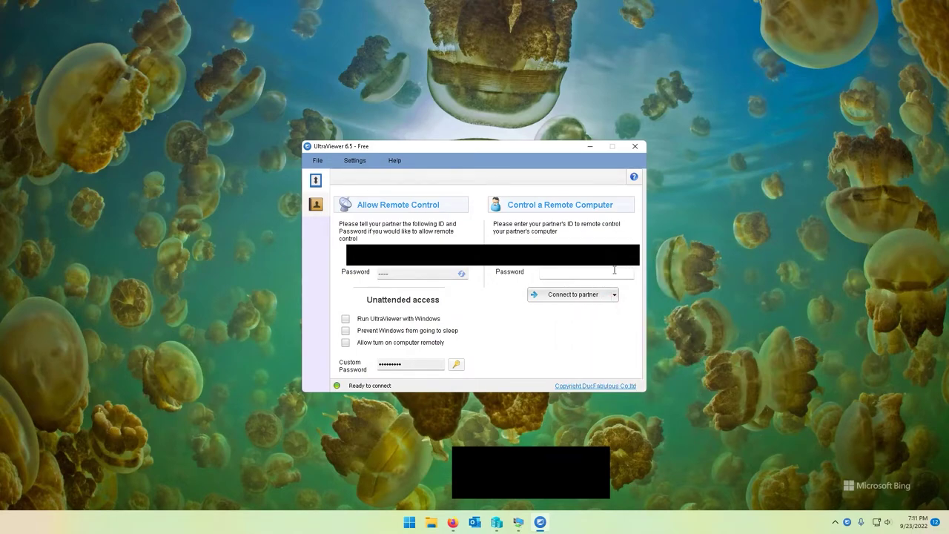
Set the VM's UltraViewer password length to 4 digits
left_click(519, 523)
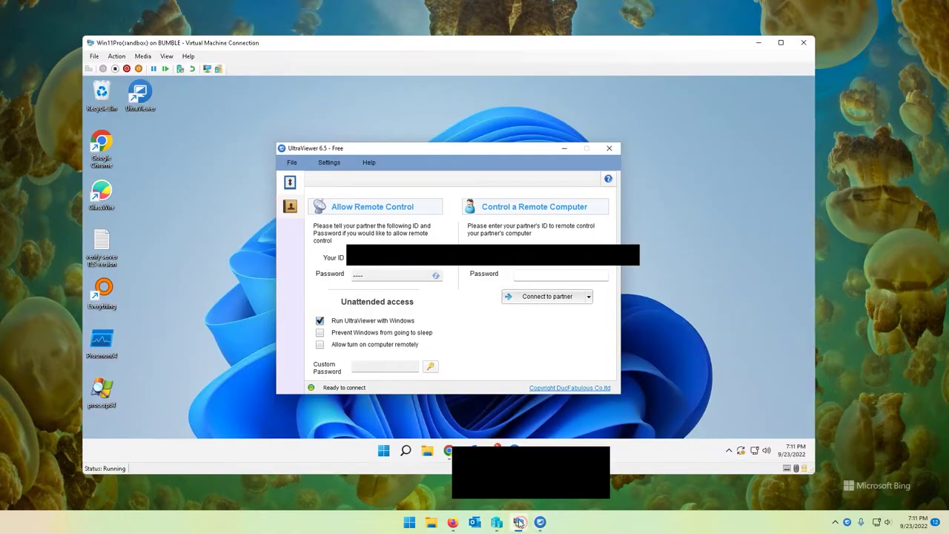
left_click(436, 275)
mouse_move(517, 299)
left_click(557, 297)
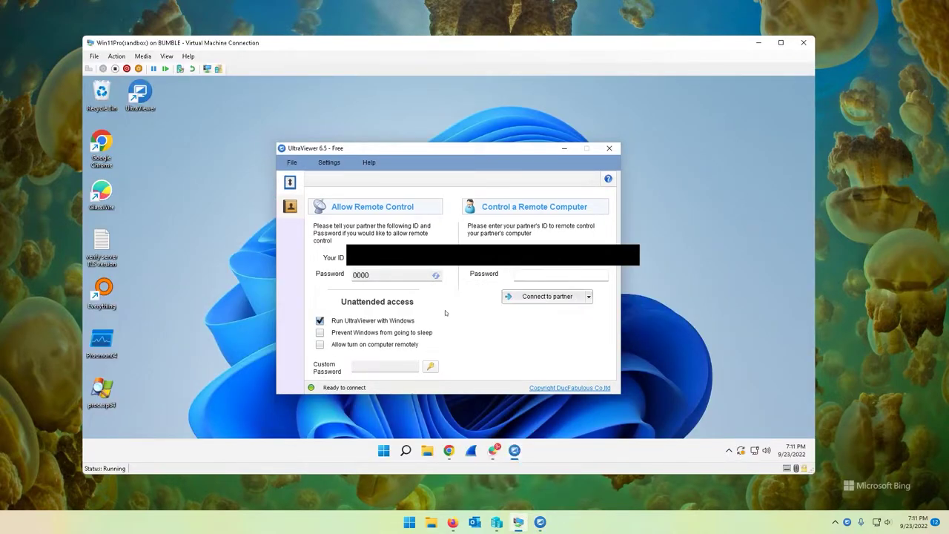
left_click(759, 42)
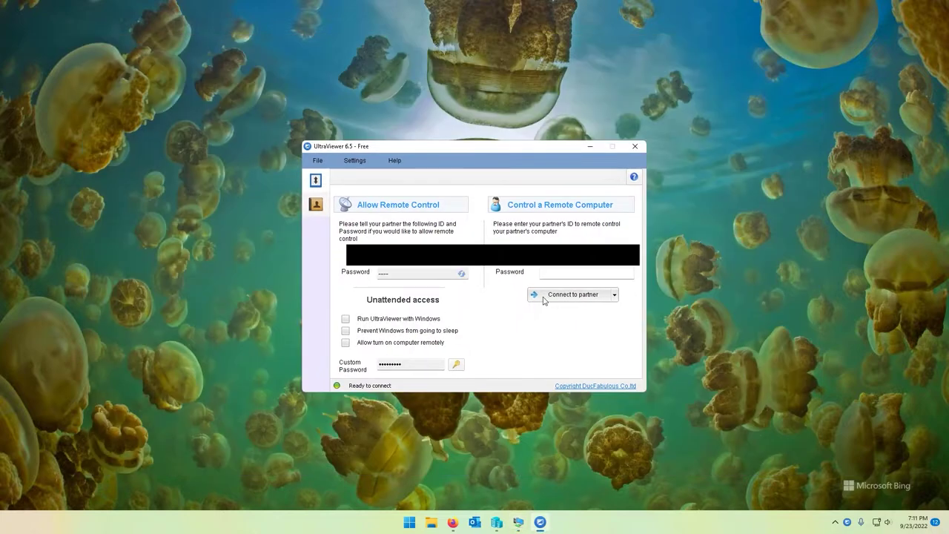
left_click(566, 274)
type("0000")
key("Tab")
left_click(536, 277)
left_click(581, 297)
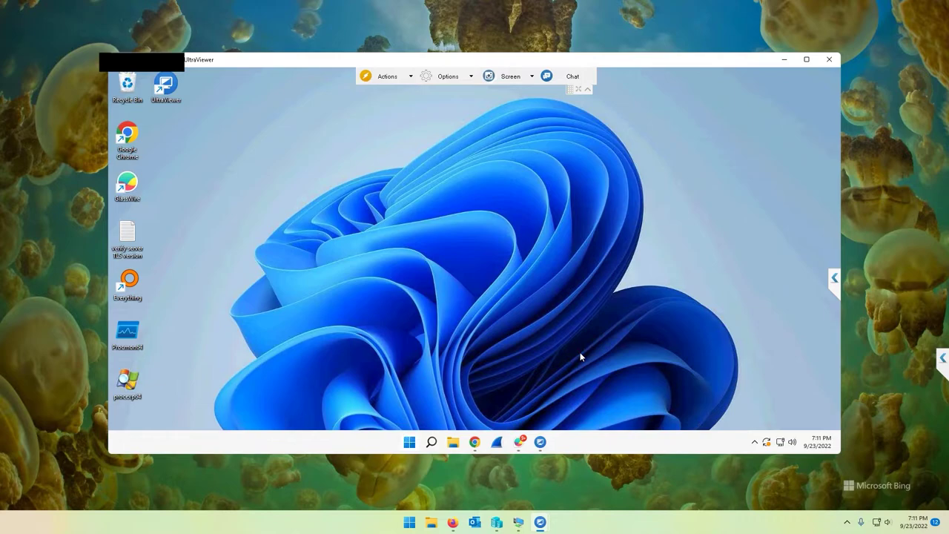
Open and dismiss the remote Start menu, the session actions list and the display options
key("super")
left_click(721, 159)
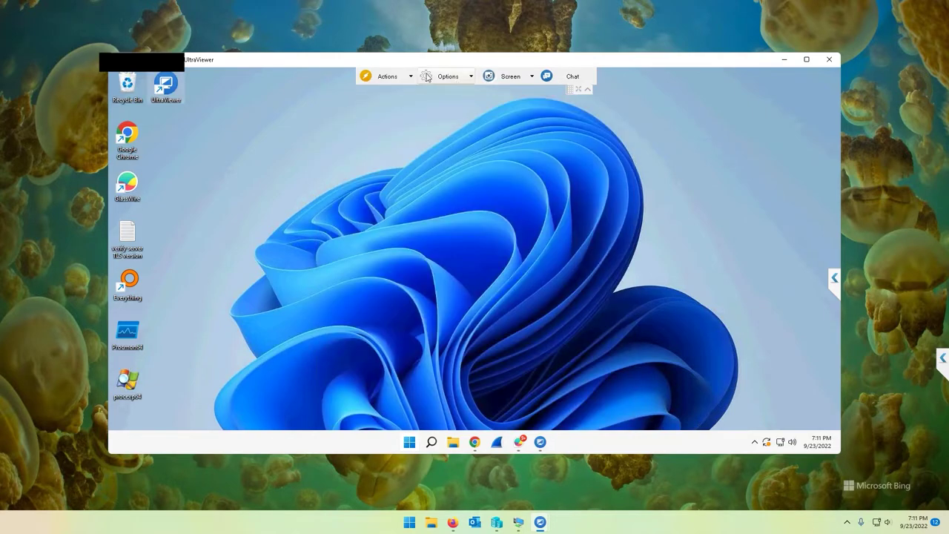
left_click(396, 76)
left_click(441, 77)
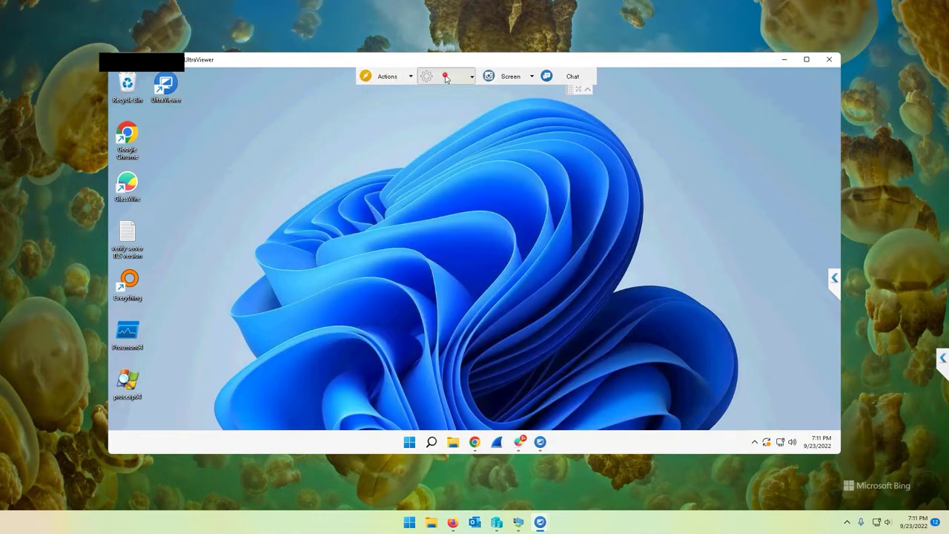
left_click(448, 77)
left_click(590, 169)
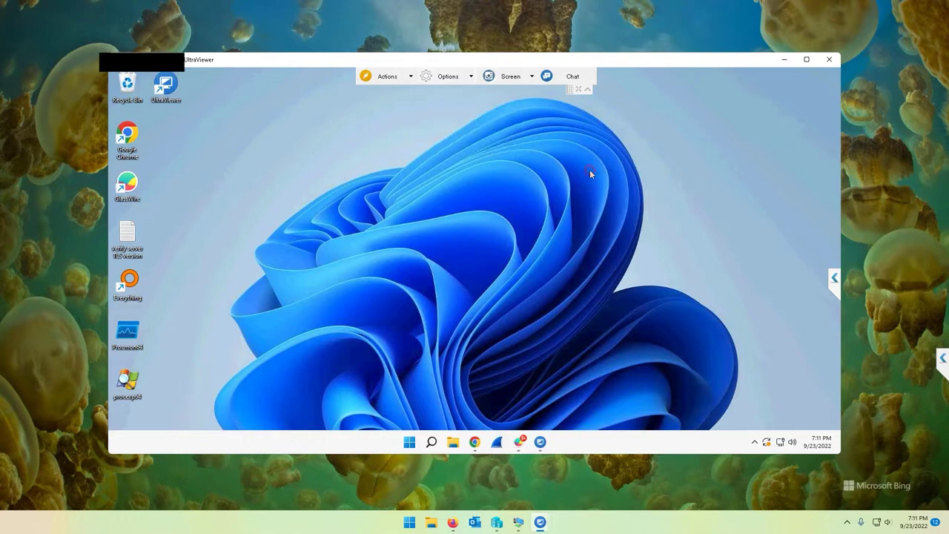
Set the remote session's Screen Size to Stretchable
left_click(446, 78)
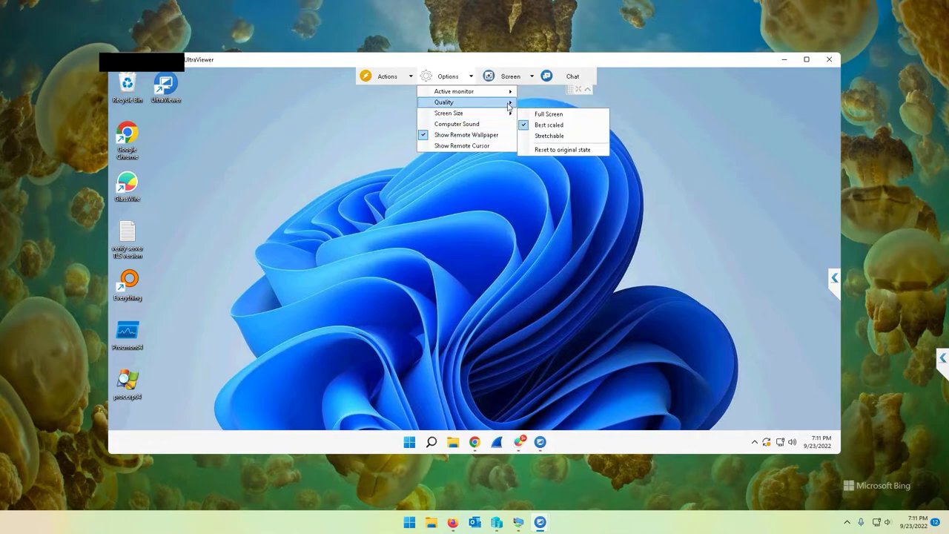
mouse_move(483, 116)
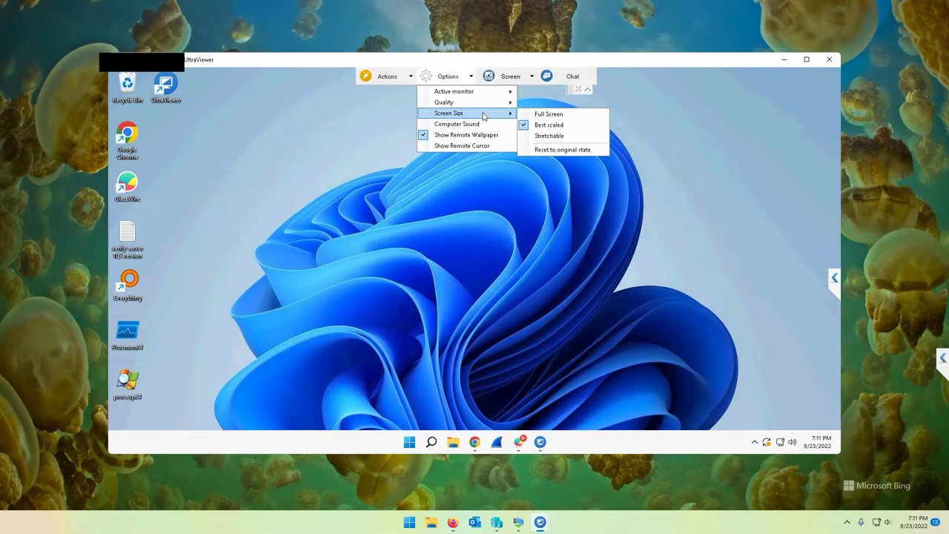
mouse_move(467, 93)
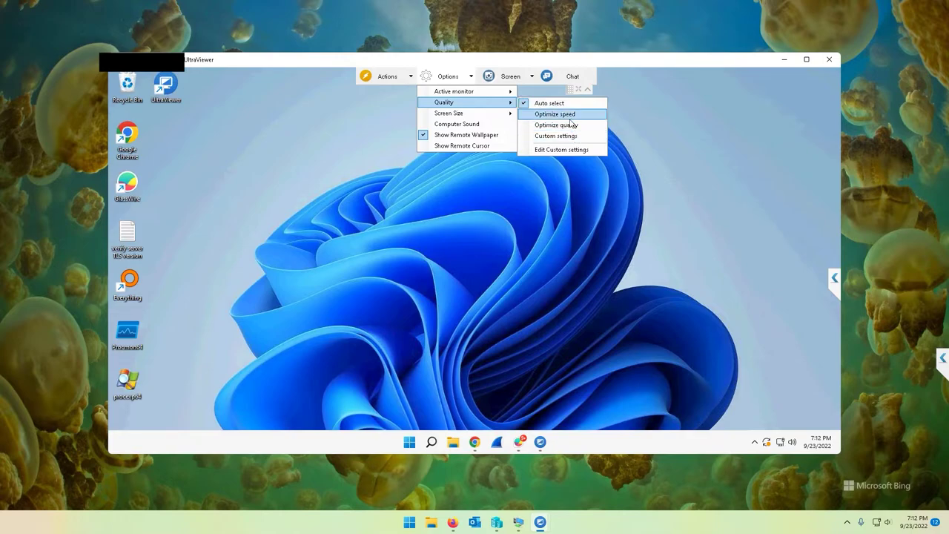
mouse_move(473, 112)
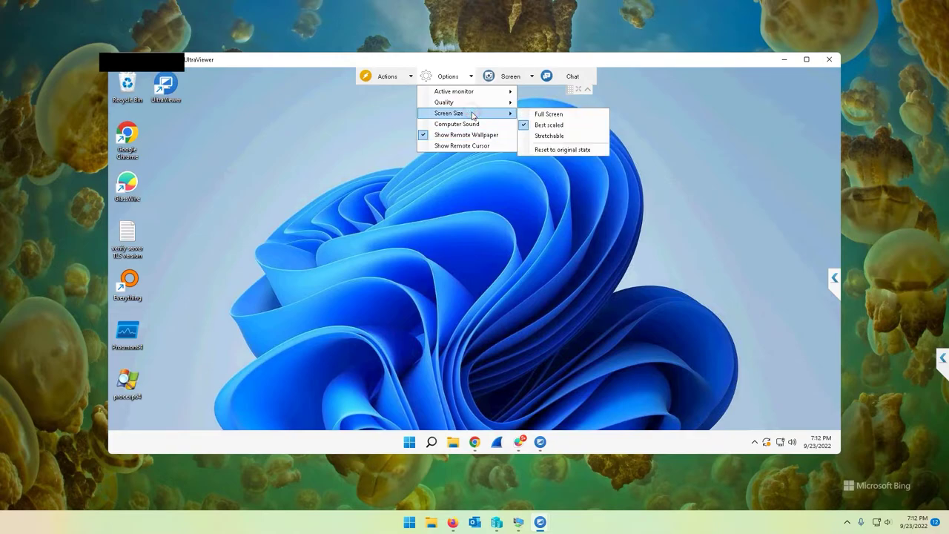
left_click(564, 138)
Maximize and restore the session window, then set Screen Size back to Best scaled
left_click(807, 59)
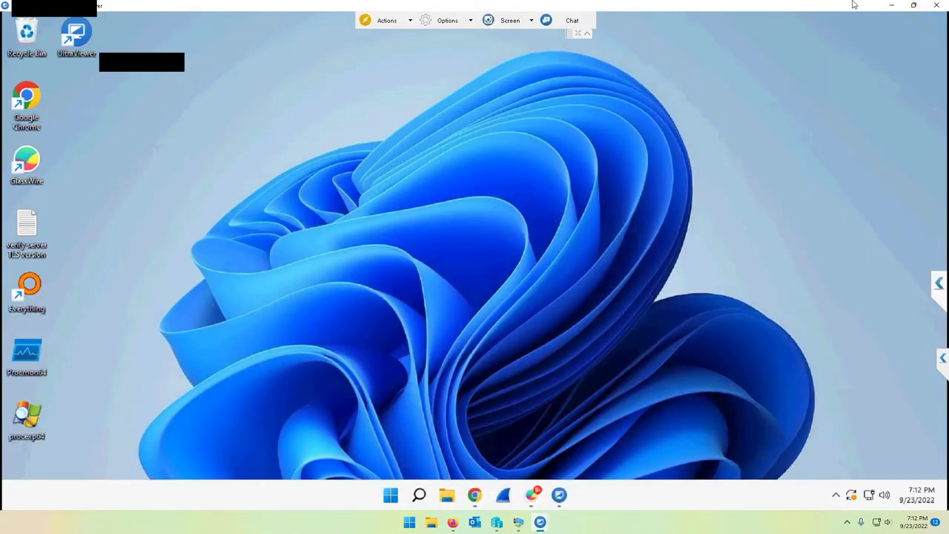
left_click(914, 6)
left_click(452, 75)
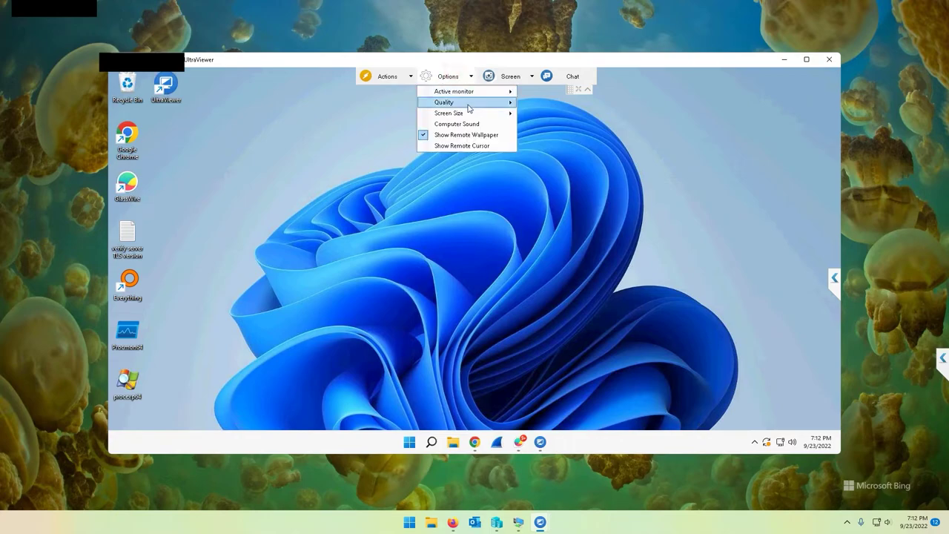
mouse_move(469, 113)
left_click(560, 125)
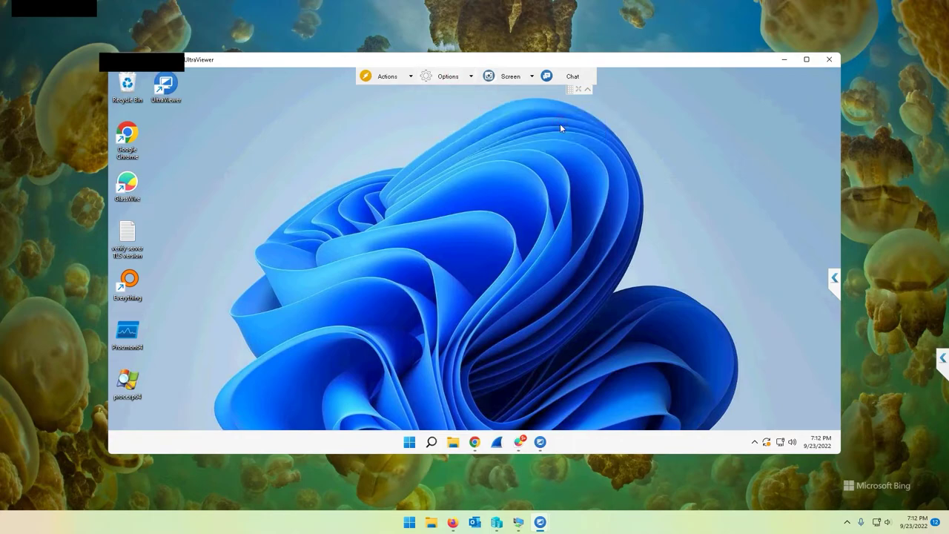
Maximize and restore the session window again and reopen the display options
left_click(807, 59)
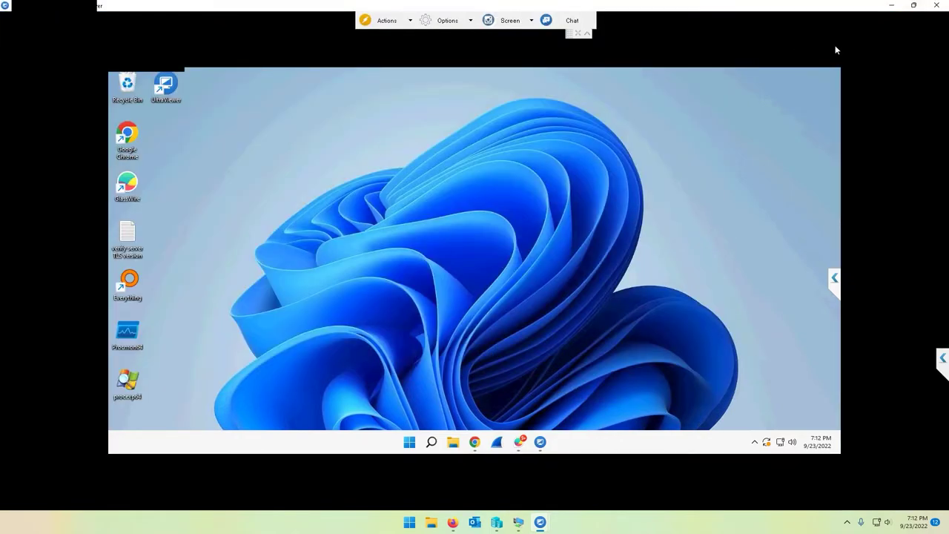
left_click(914, 5)
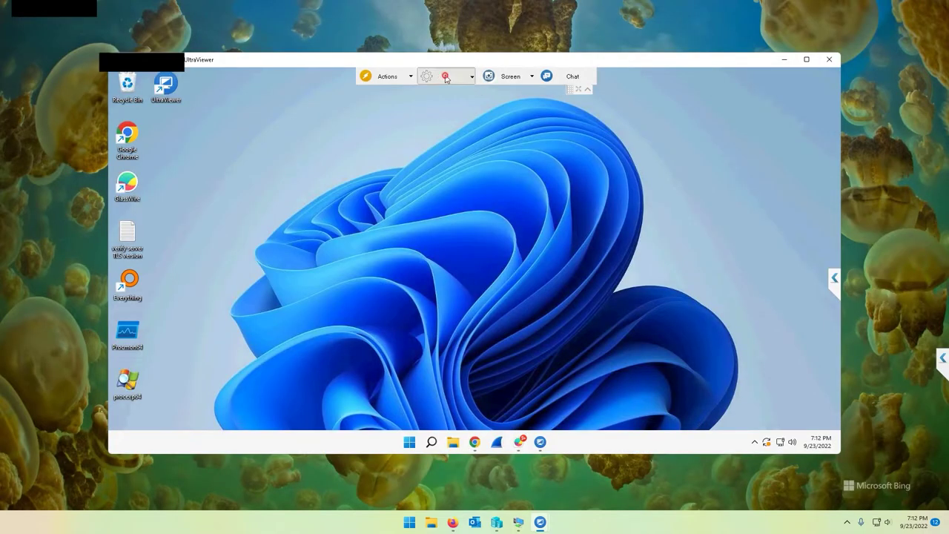
left_click(448, 76)
mouse_move(463, 115)
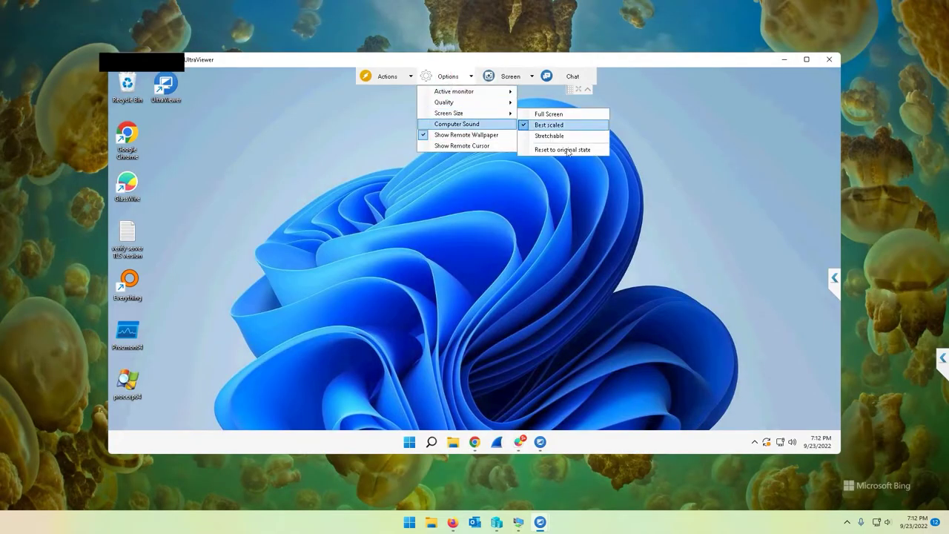
Toggle the remote sound off and back on, and hide the remote wallpaper
left_click(479, 125)
left_click(460, 77)
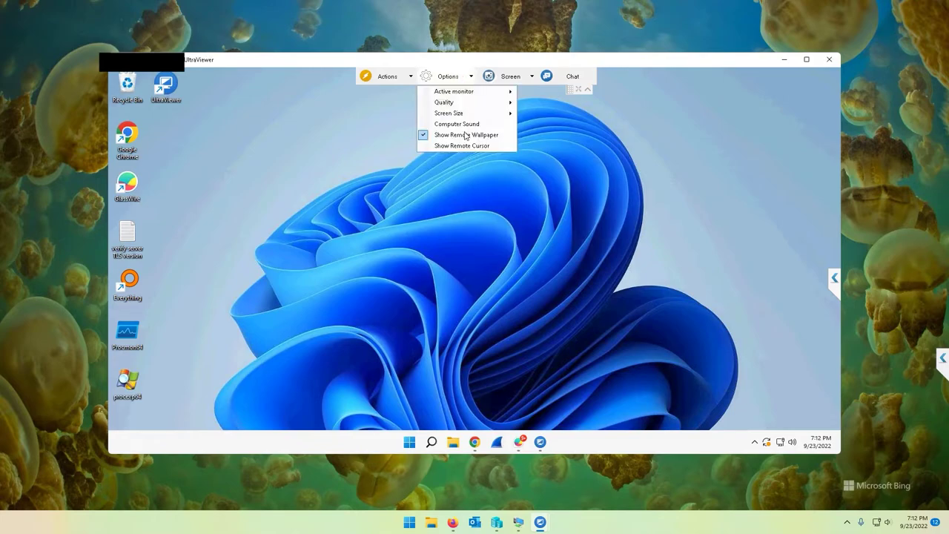
left_click(472, 128)
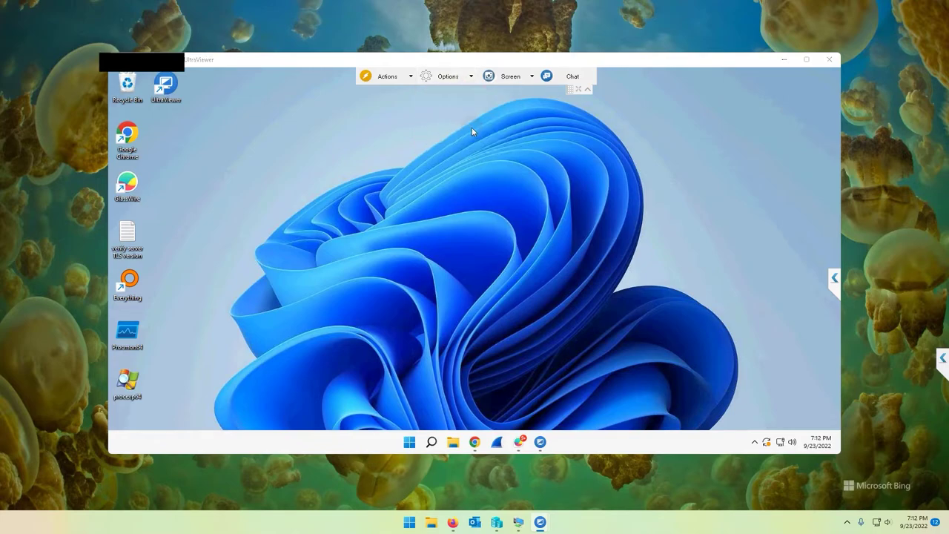
left_click(448, 77)
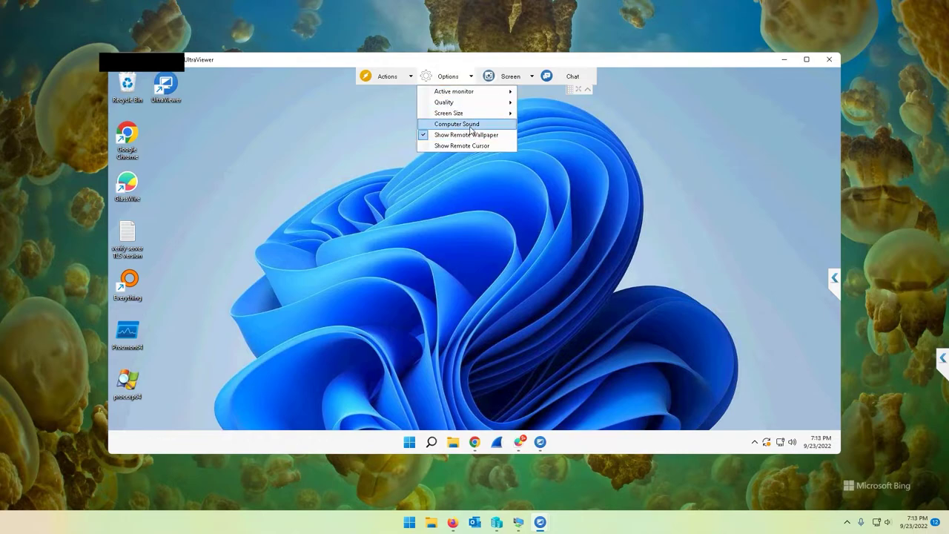
left_click(486, 136)
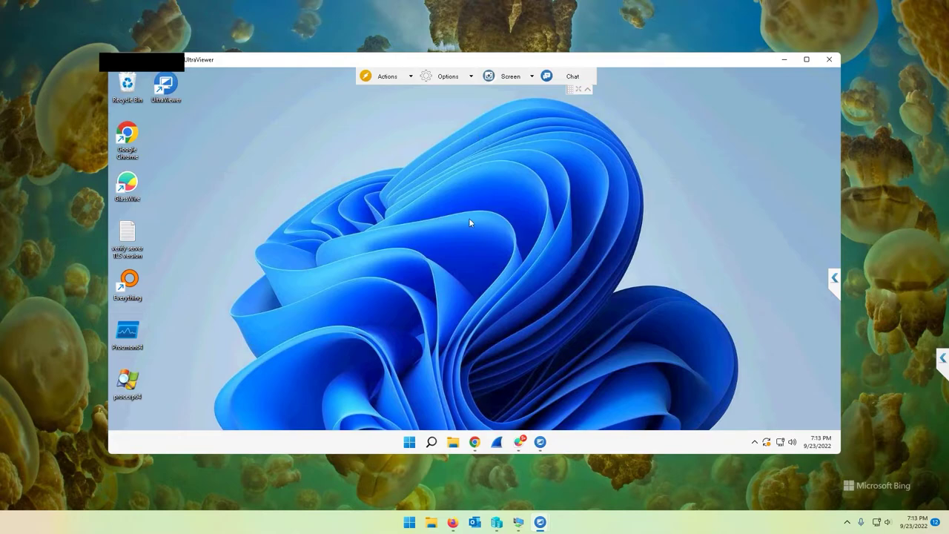
left_click(447, 77)
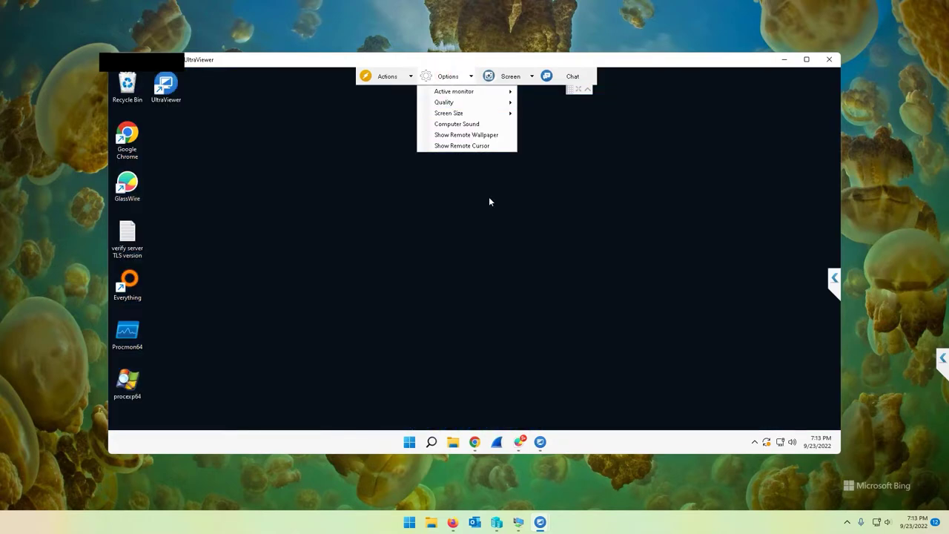
left_click(337, 307)
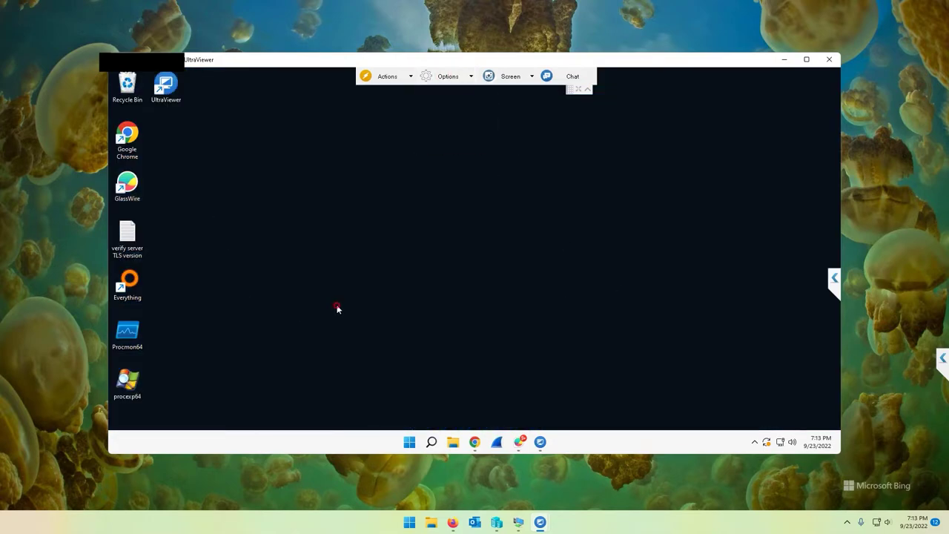
Enable Show Remote Cursor and Show Remote Wallpaper in the session options
left_click(462, 78)
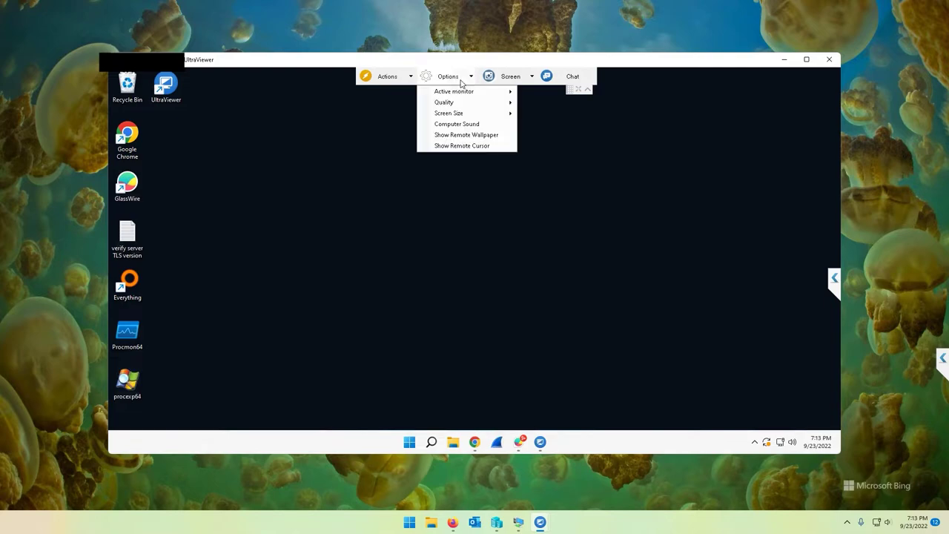
left_click(466, 147)
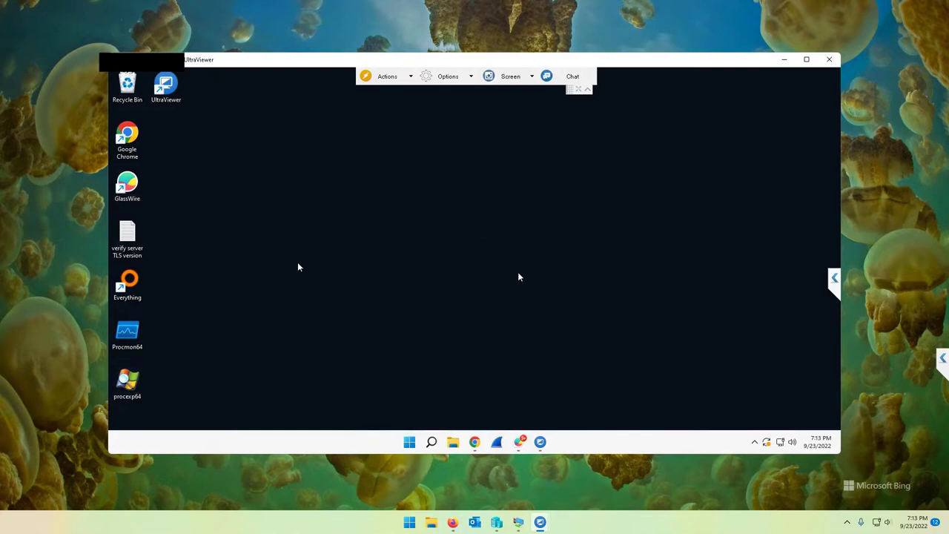
left_click(449, 76)
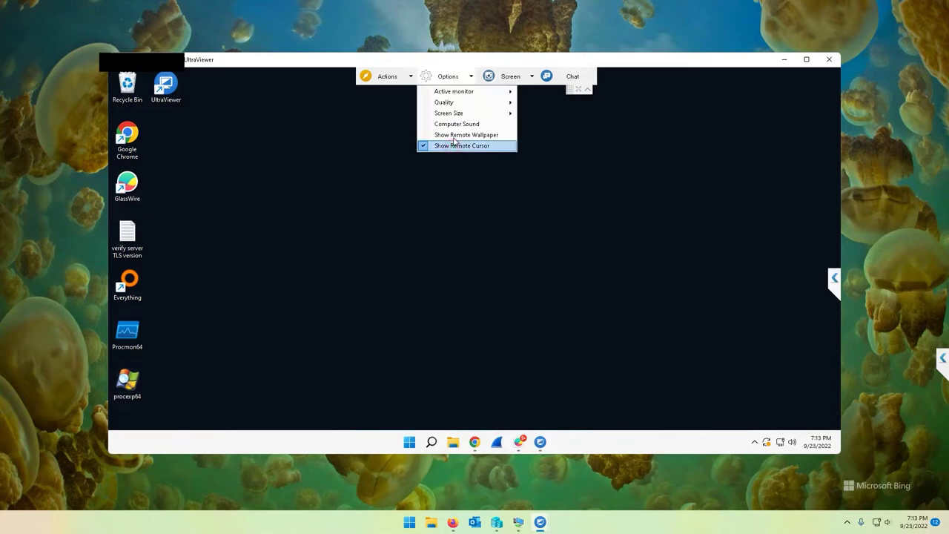
left_click(454, 144)
left_click(402, 76)
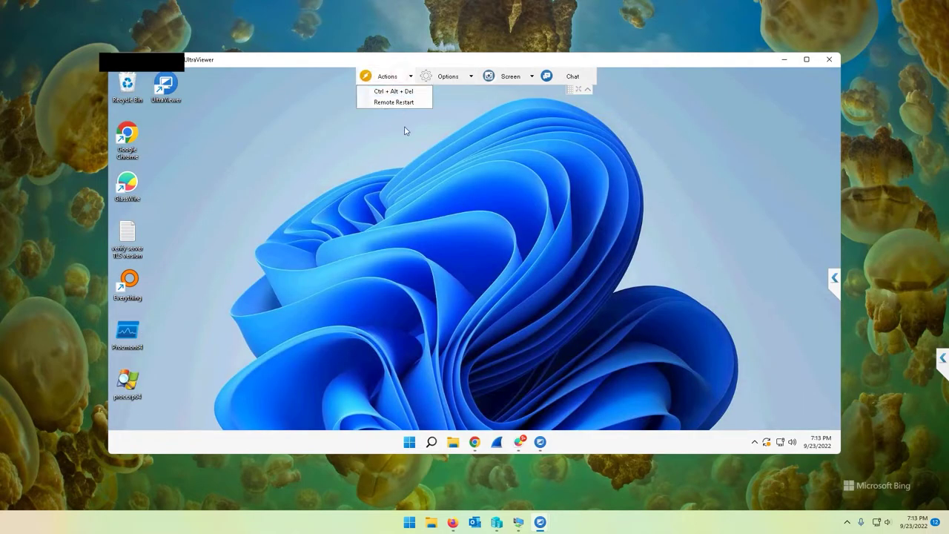
left_click(495, 320)
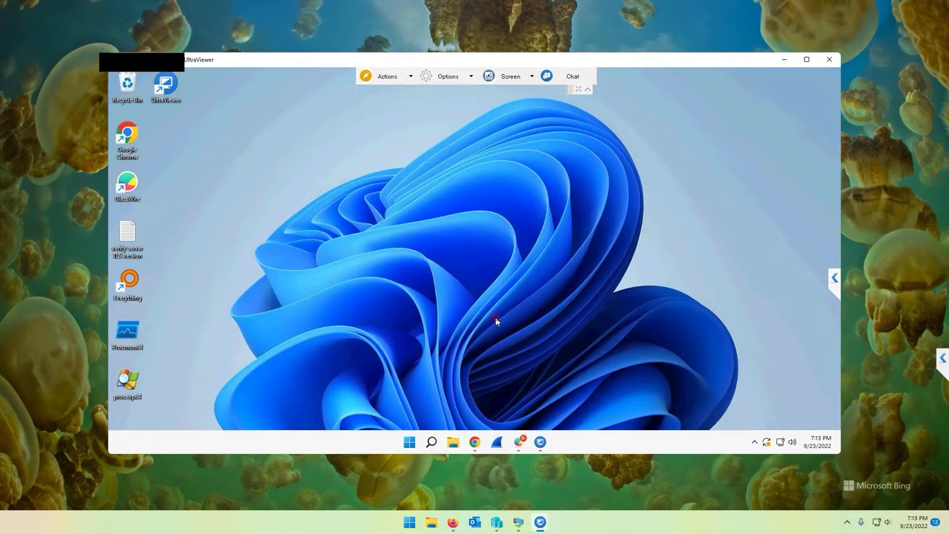
left_click(408, 77)
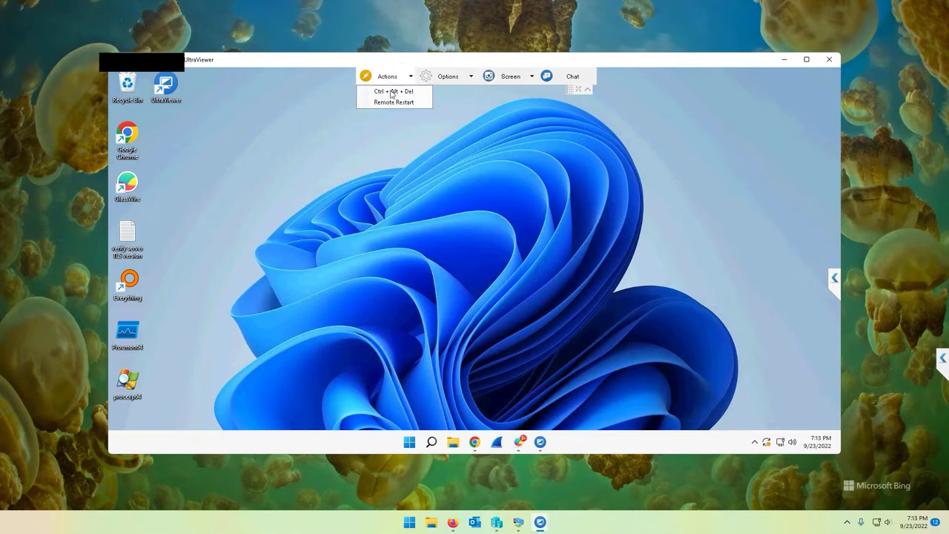
left_click(509, 76)
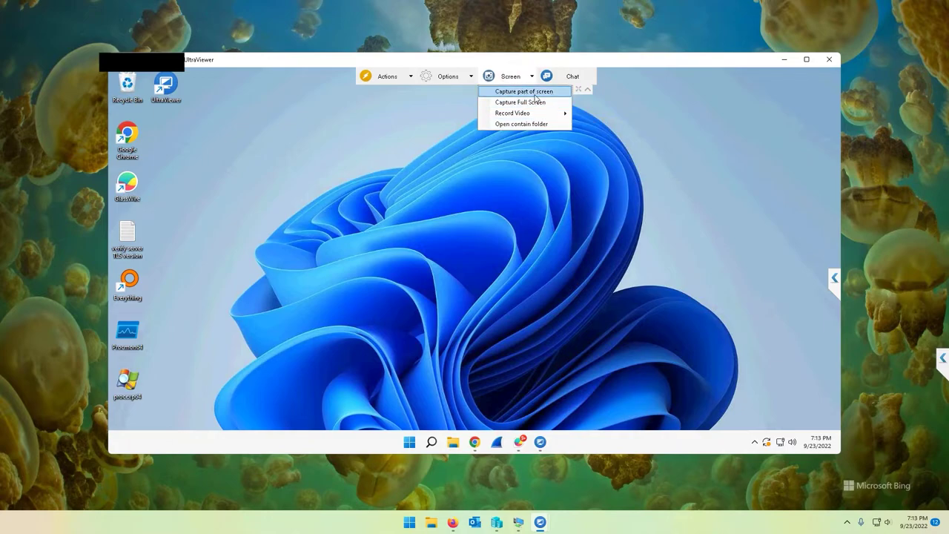
left_click(534, 113)
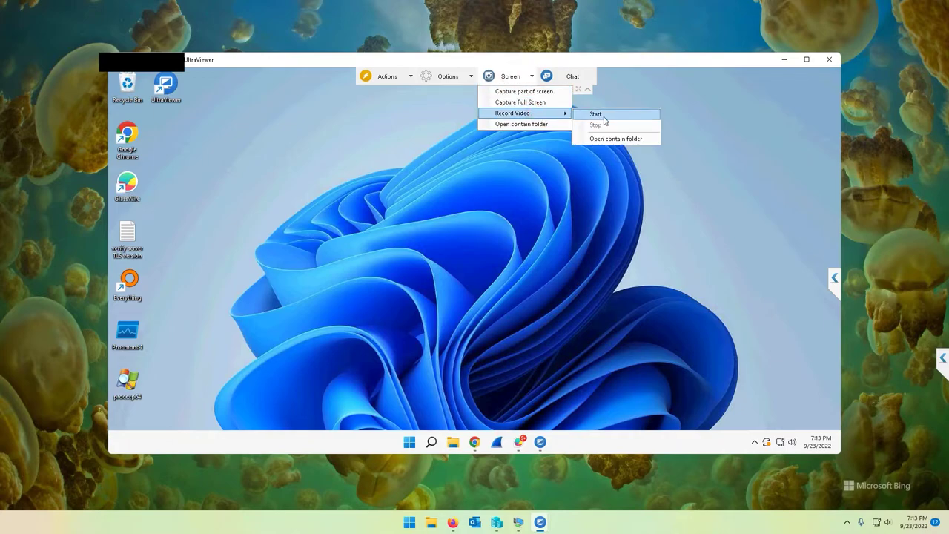
left_click(604, 116)
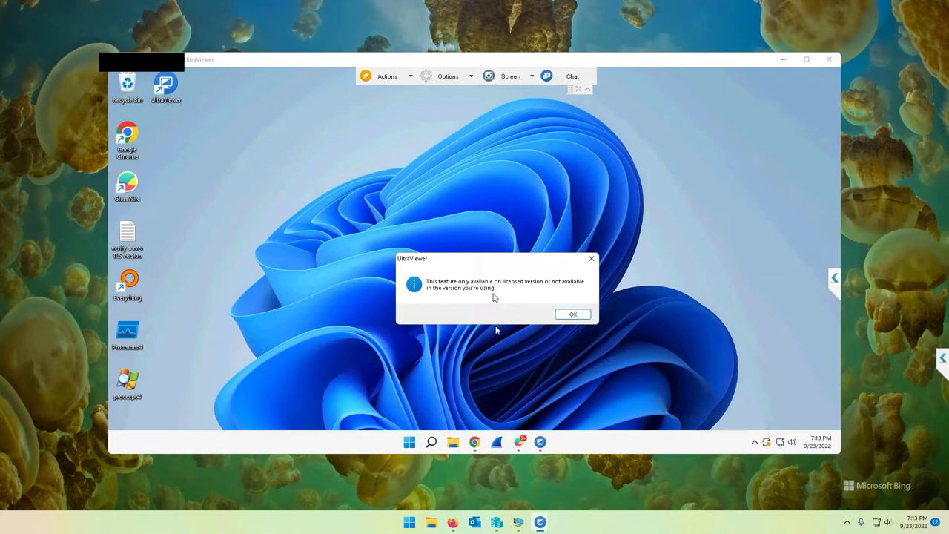
left_click(573, 314)
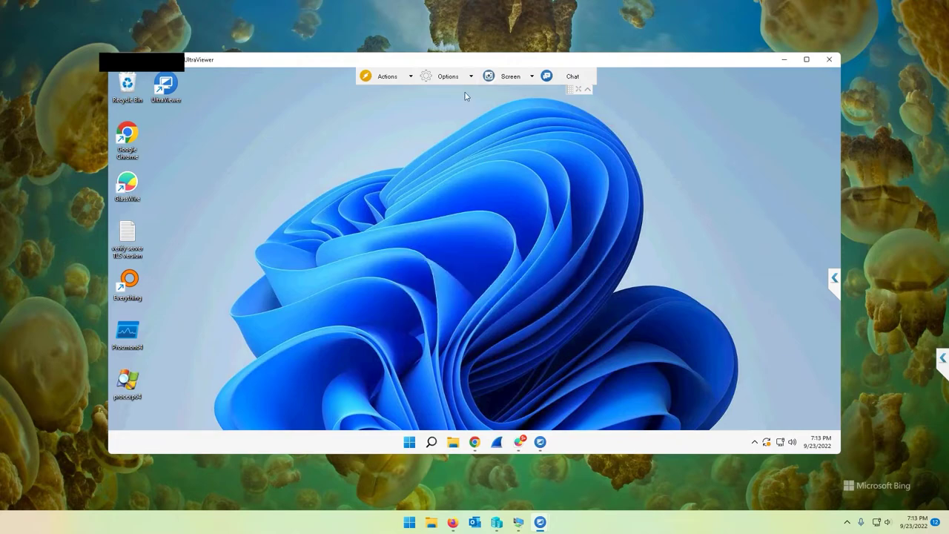
left_click(504, 82)
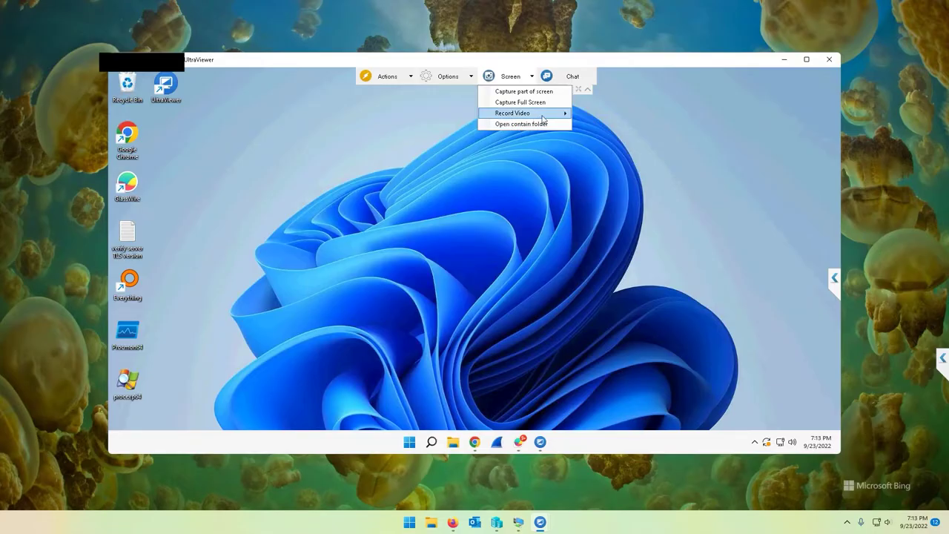
mouse_move(544, 115)
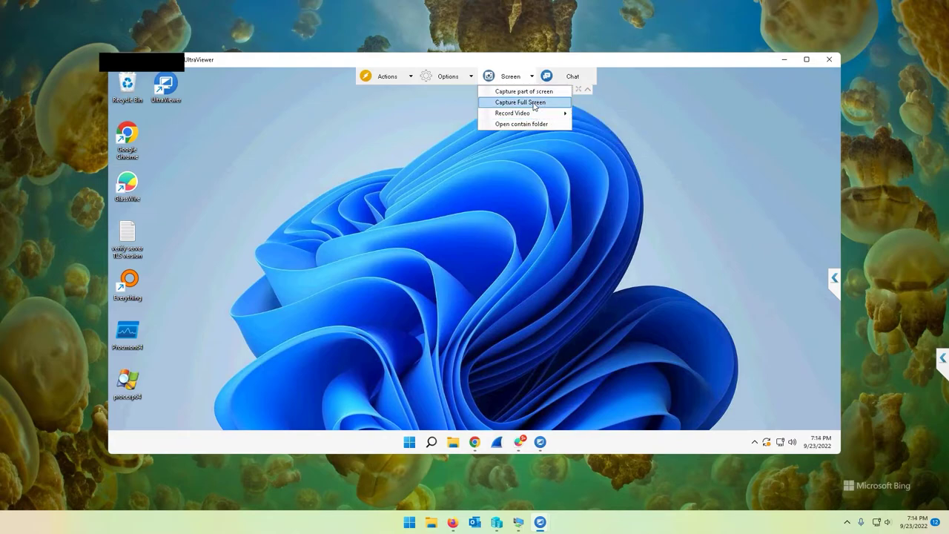
left_click(571, 191)
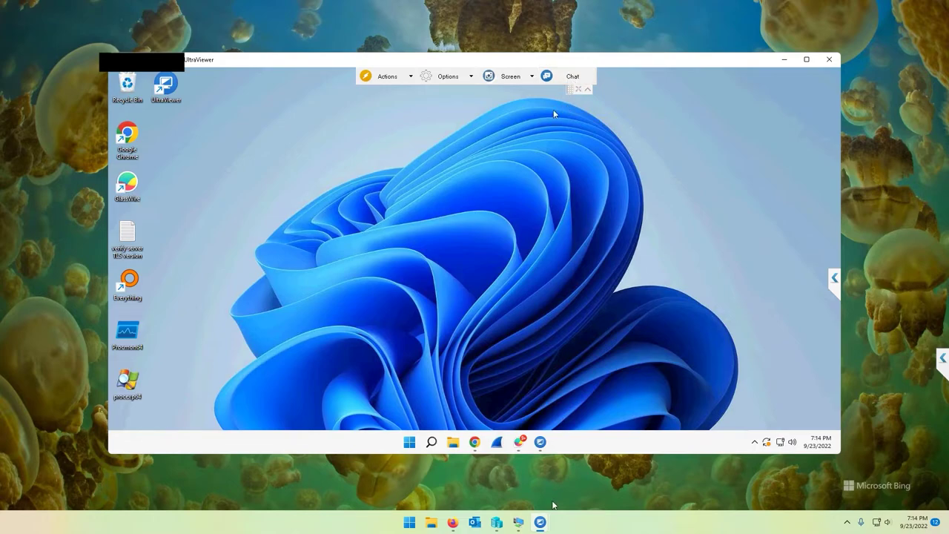
Reconnect to the partner, dock the chat panel right and move the session window up-left
mouse_move(540, 519)
left_click(489, 475)
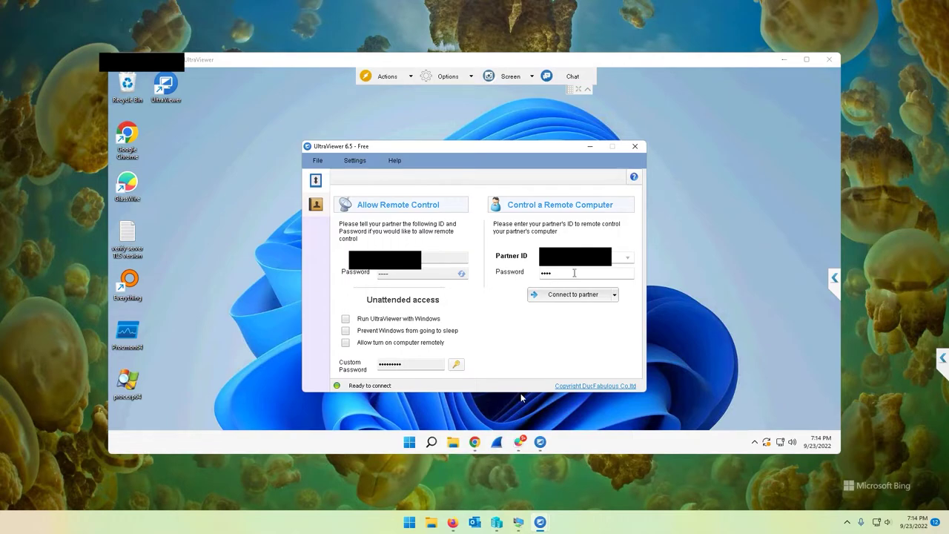
key("super+d")
left_click(541, 523)
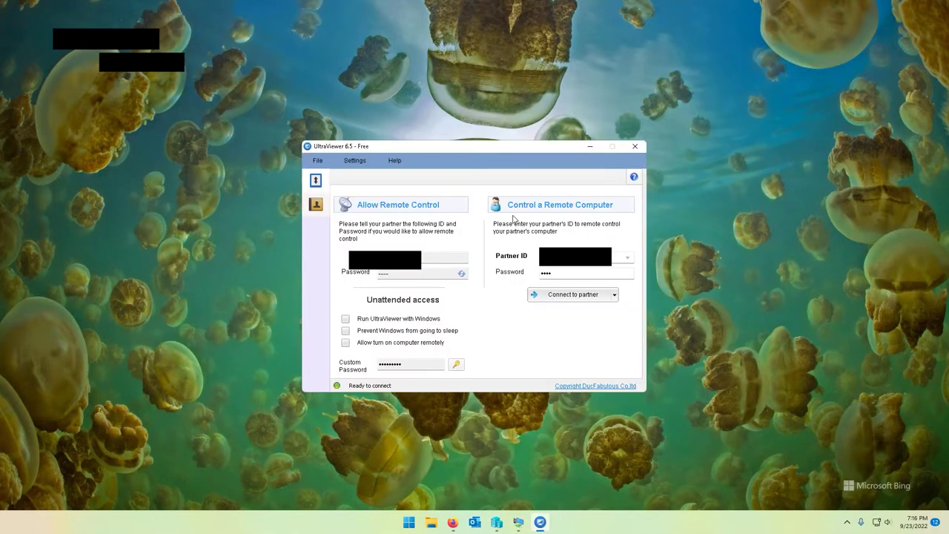
left_click(549, 296)
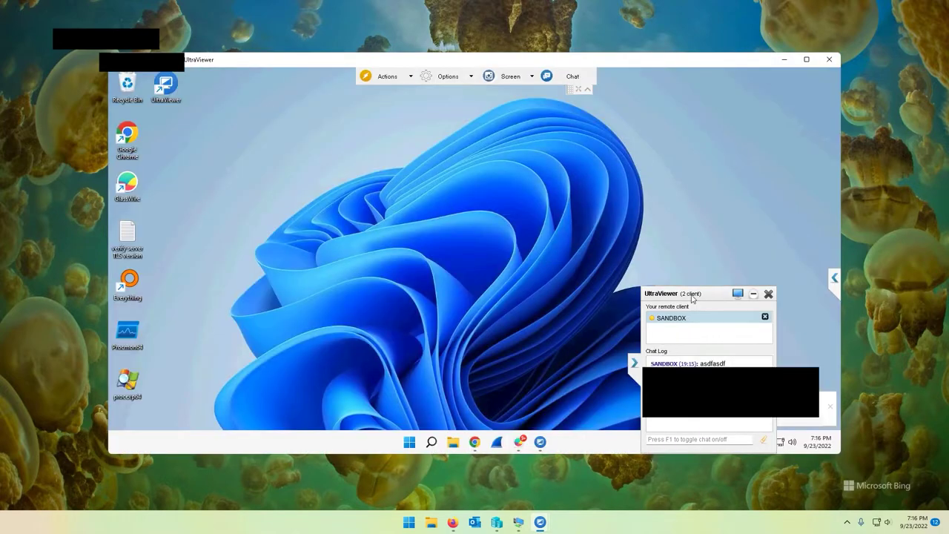
left_click_drag(705, 297, 792, 341)
left_click_drag(629, 58, 562, 38)
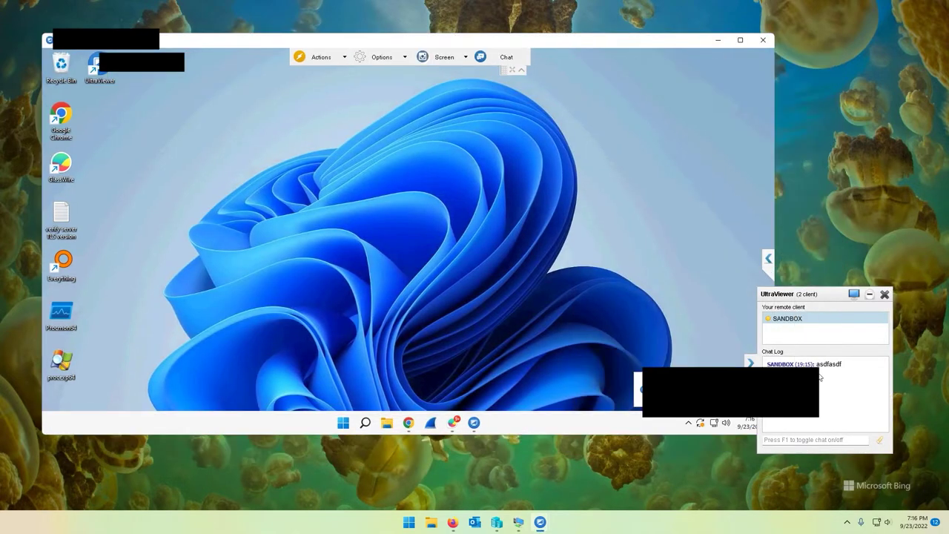
Send chat messages 'hi how are you', the remote reply 'asdfgasdfasd', and 'dasD'
left_click(819, 440)
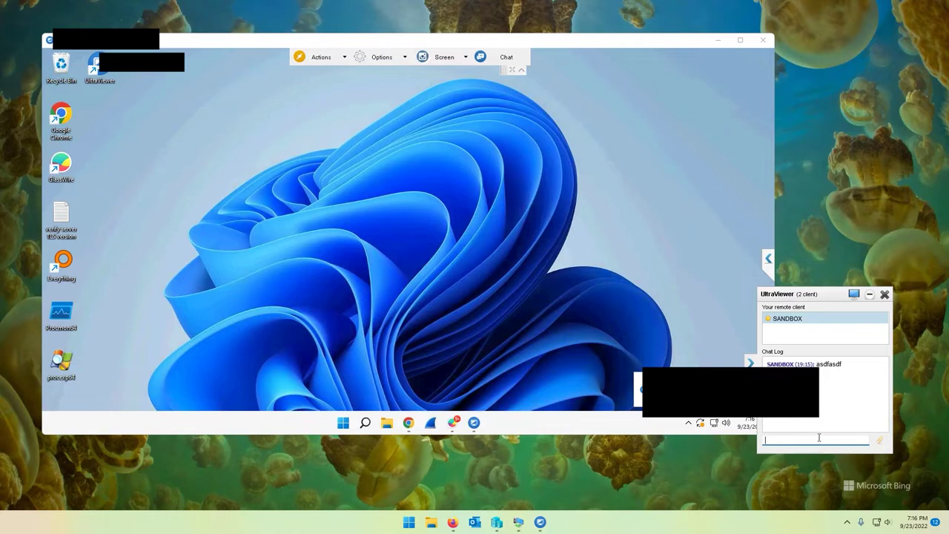
type("hi how are you")
key("Return")
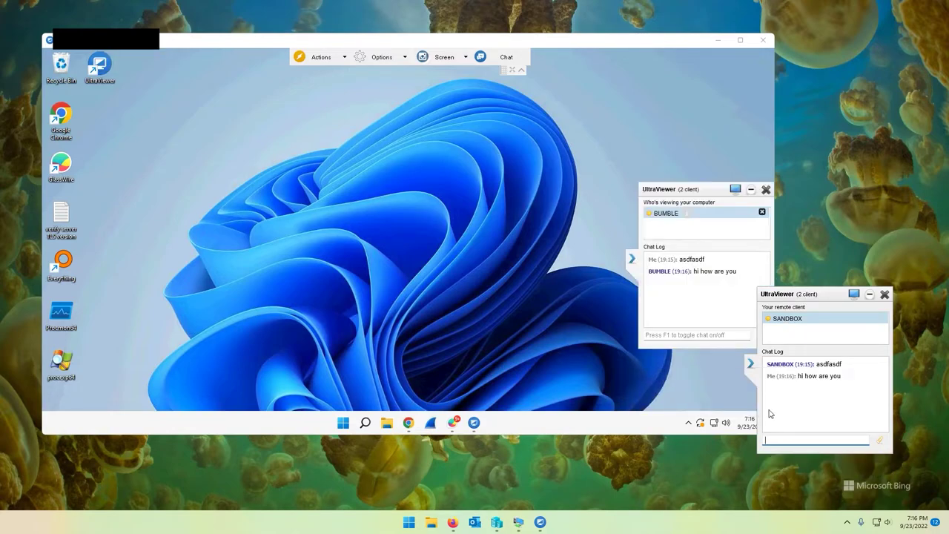
left_click(693, 335)
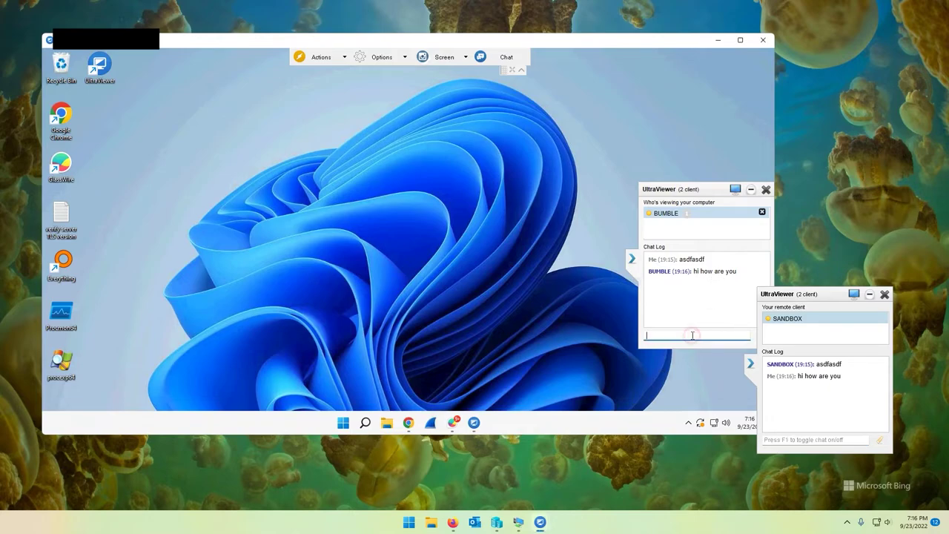
type("asdfgasdfasd")
key("Return")
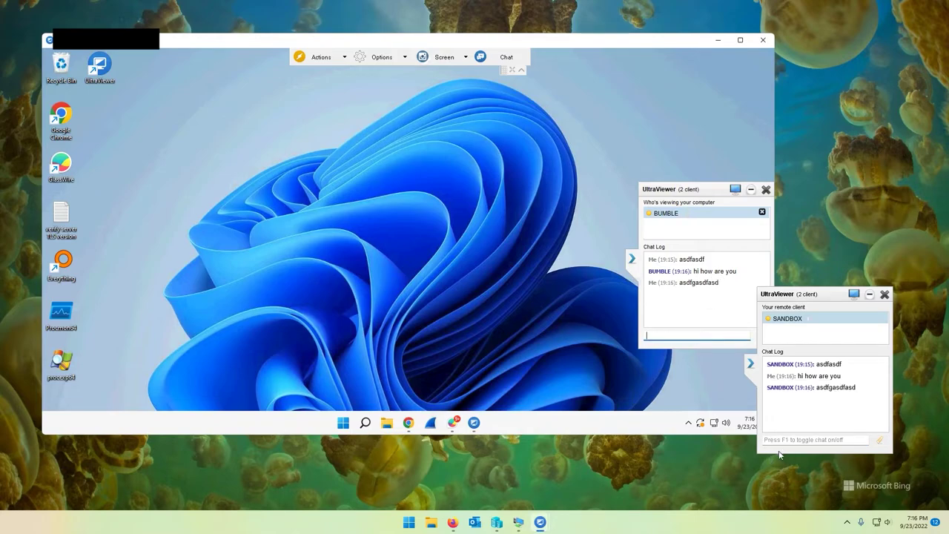
left_click(800, 441)
type("das")
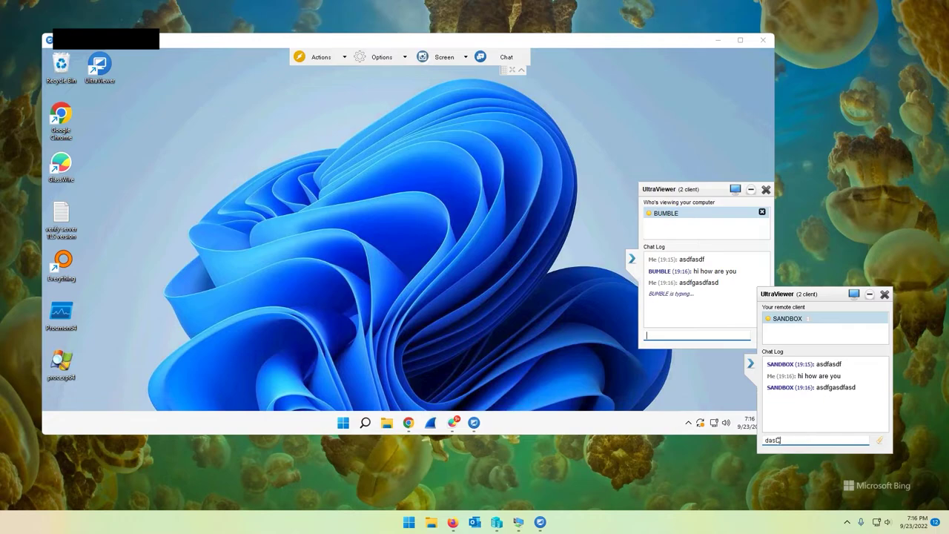
type("D")
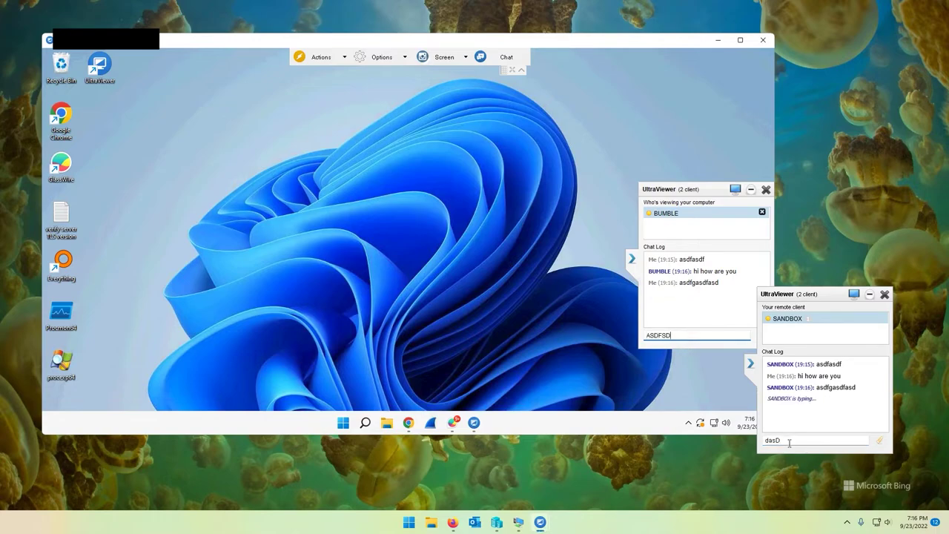
key("Return")
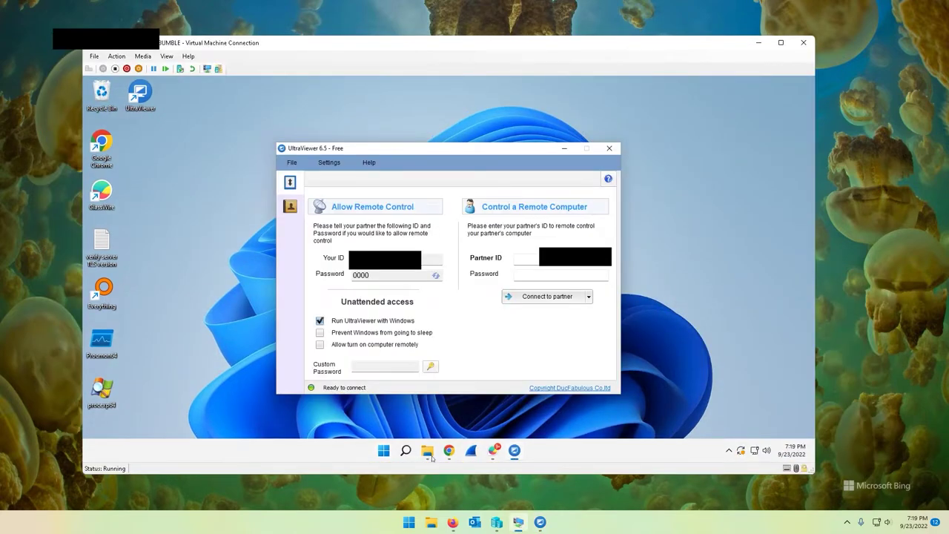
Go to the ChatLog folder in File Explorer and open the .uvcl chat log in Notepad
left_click(427, 450)
left_click(582, 163)
type("%AppData%\\UltraViewer\\ChatLog\\")
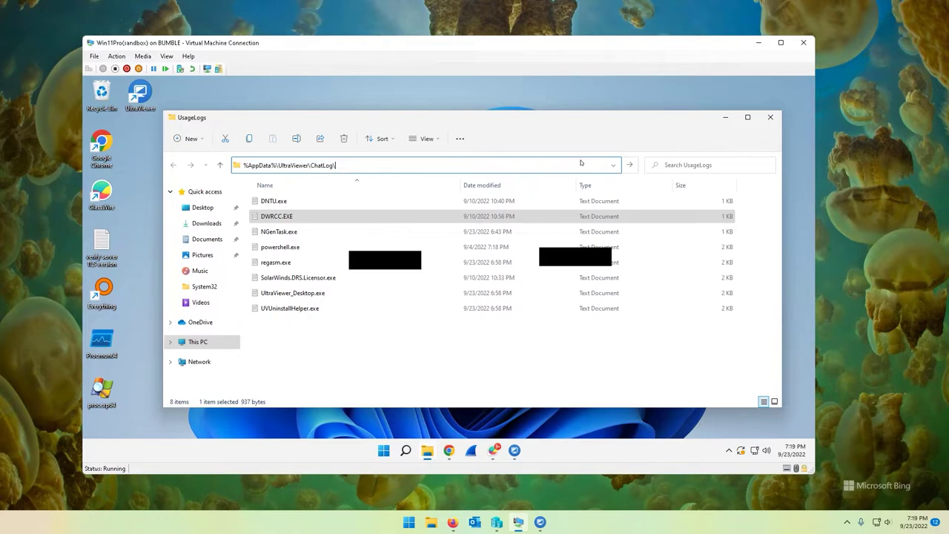
key("Return")
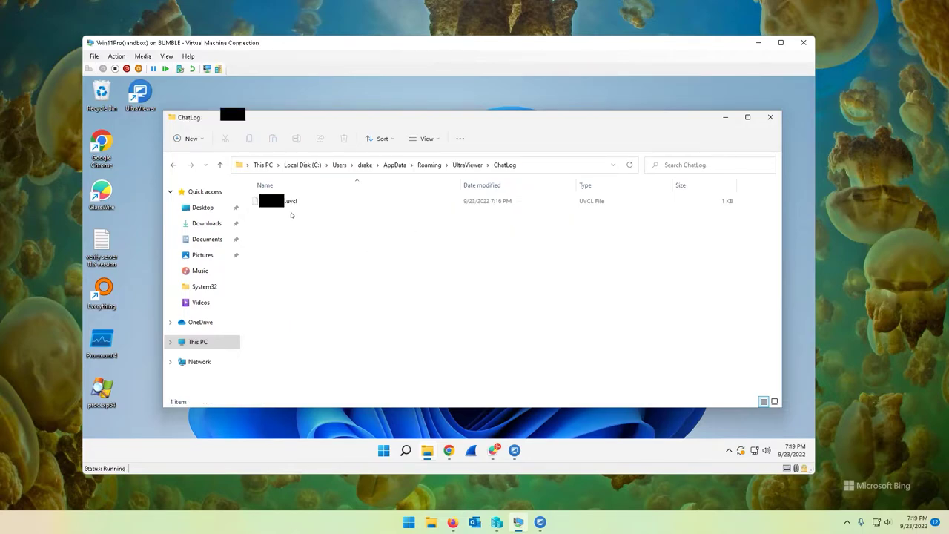
right_click(261, 202)
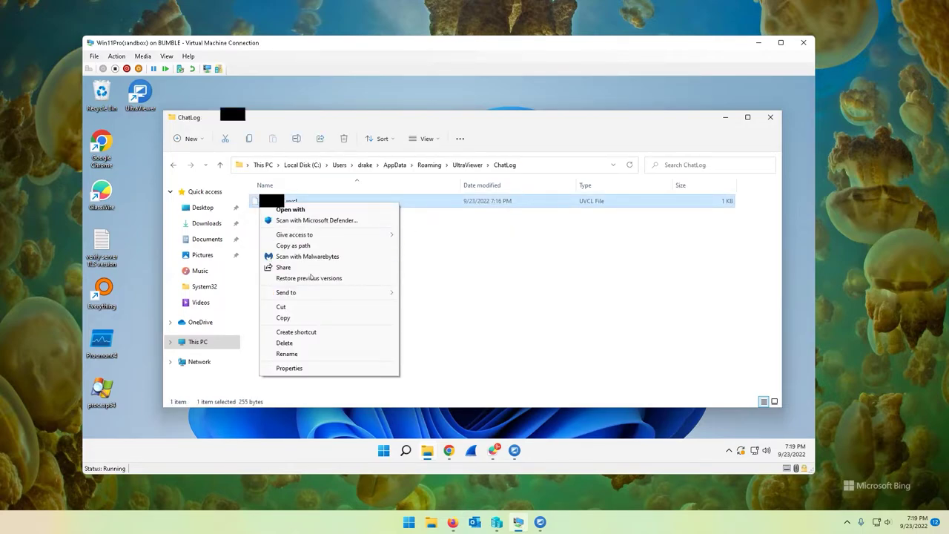
left_click(290, 209)
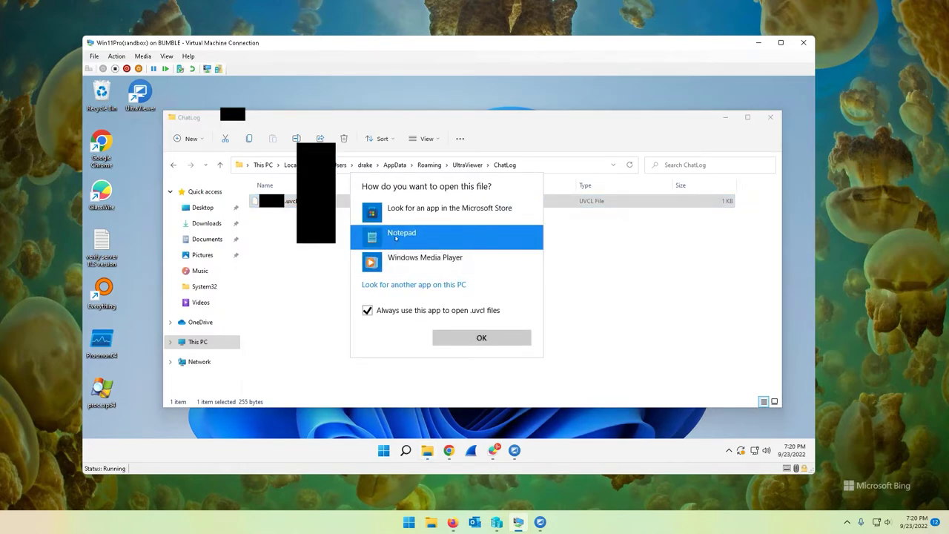
left_click(439, 336)
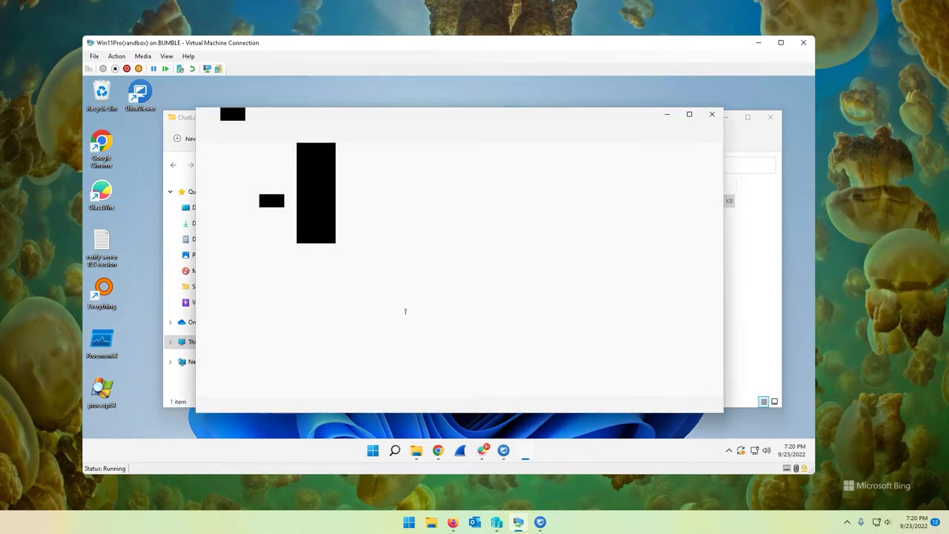
Duplicate the last chat line, add the forged message 'HI ASDLFKJASD;…', and save the log
left_click_drag(430, 197, 400, 194)
left_click_drag(204, 163, 427, 187)
left_click(427, 187)
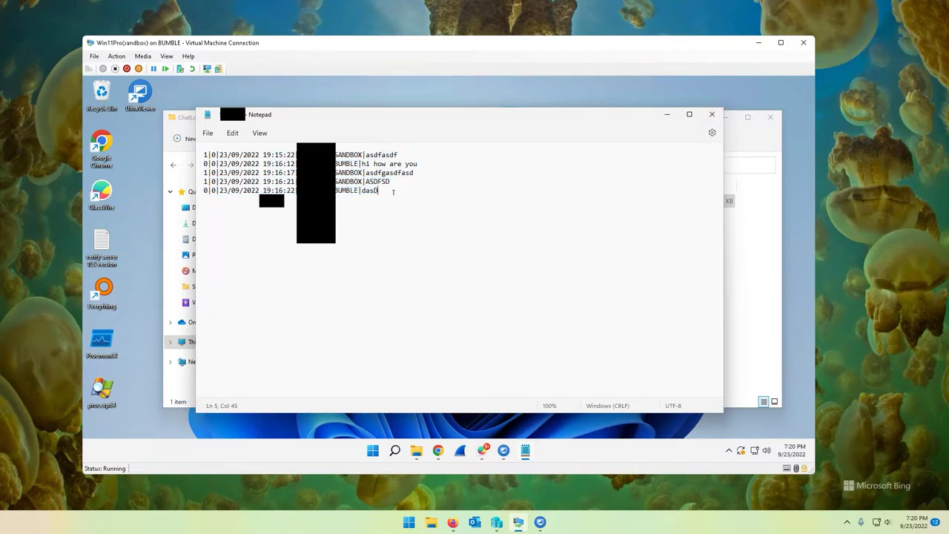
left_click_drag(393, 192, 197, 191)
left_click(386, 191)
key("Return")
key("ctrl+v")
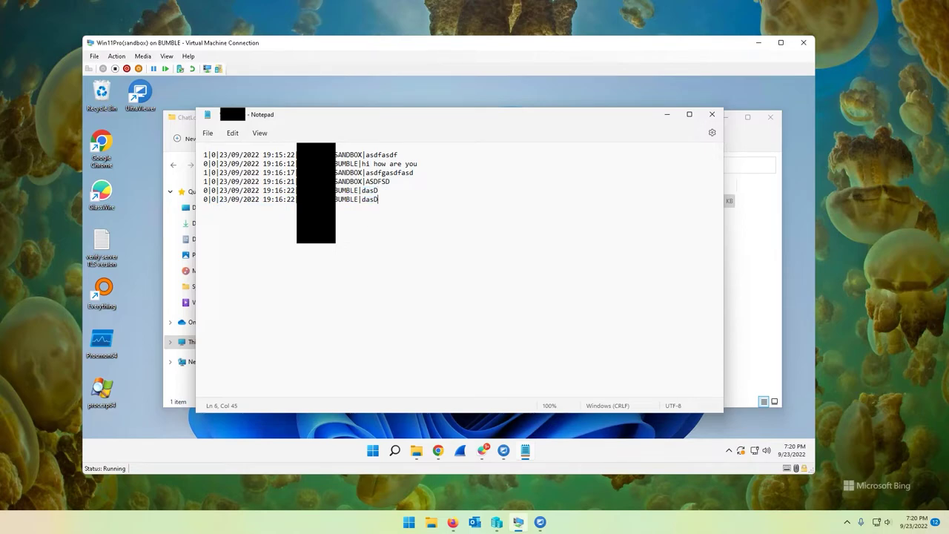
key("ctrl+v")
type("HI ASDLFKJASD;LFKJASD;LKFJASDF;LKASJD;FLKJSAD;FLKDS")
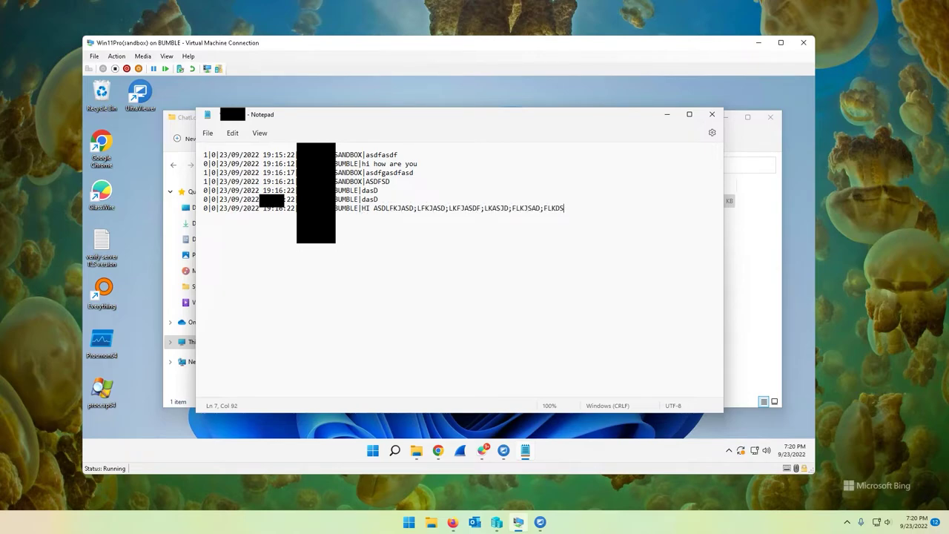
key("ctrl+s")
key("alt+F4")
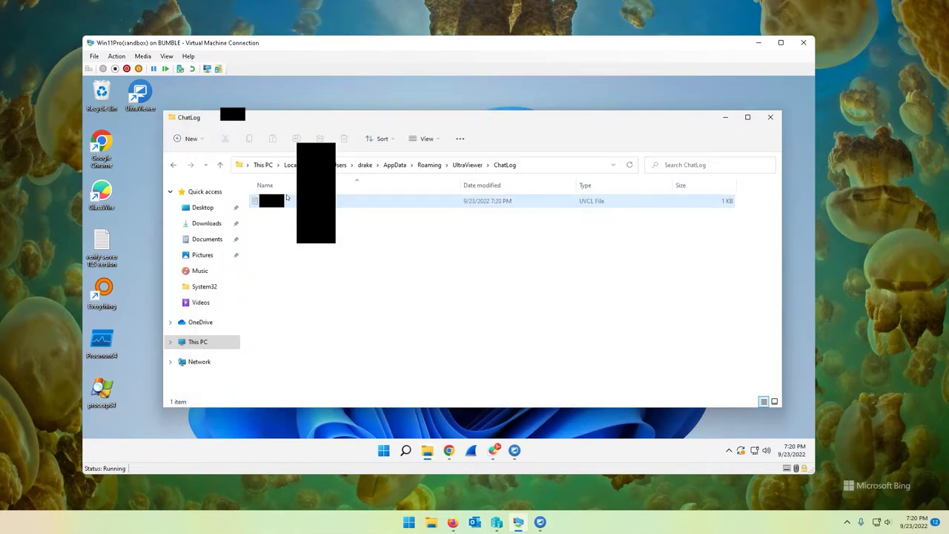
Reopen the chat log to confirm the forged message persisted, then close it
double_click(286, 200)
left_click_drag(565, 209, 360, 208)
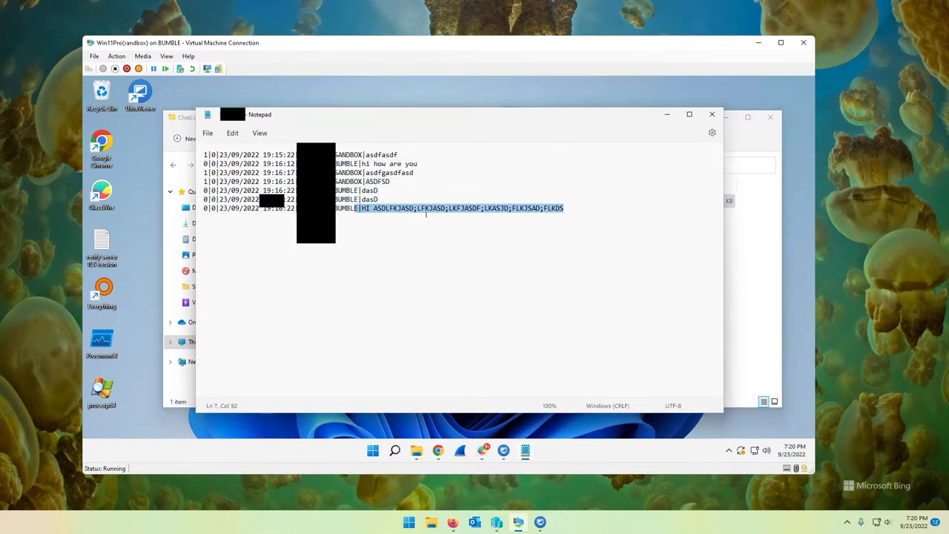
left_click(453, 209)
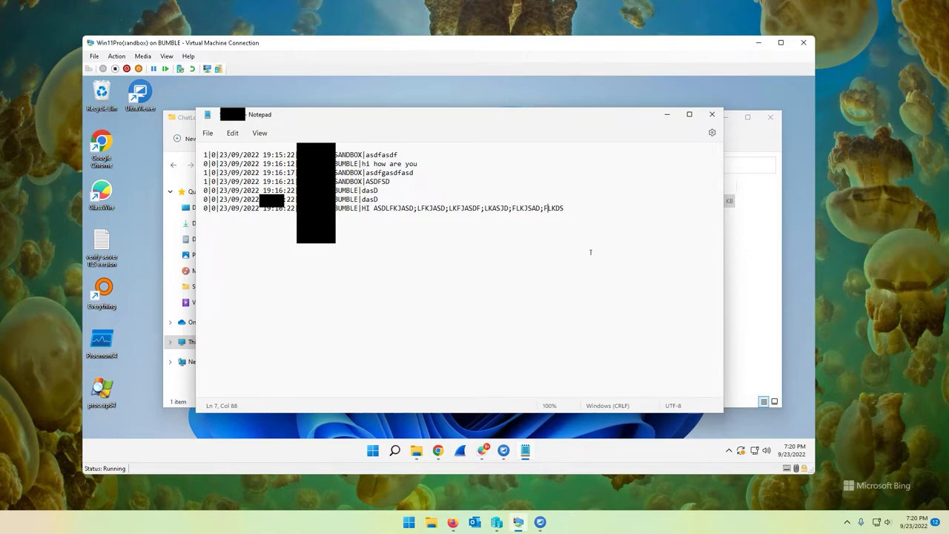
left_click(346, 216, "shift")
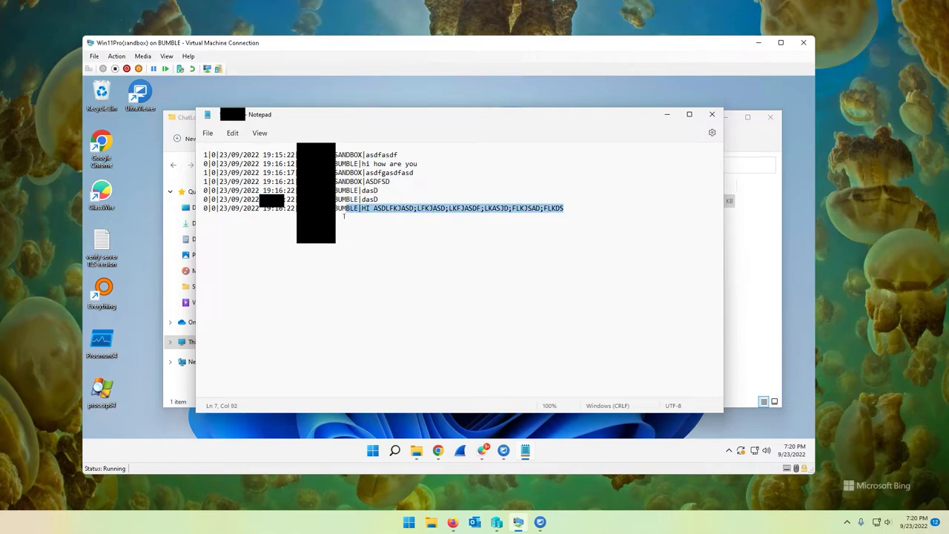
left_click(388, 235, "shift")
left_click(390, 239)
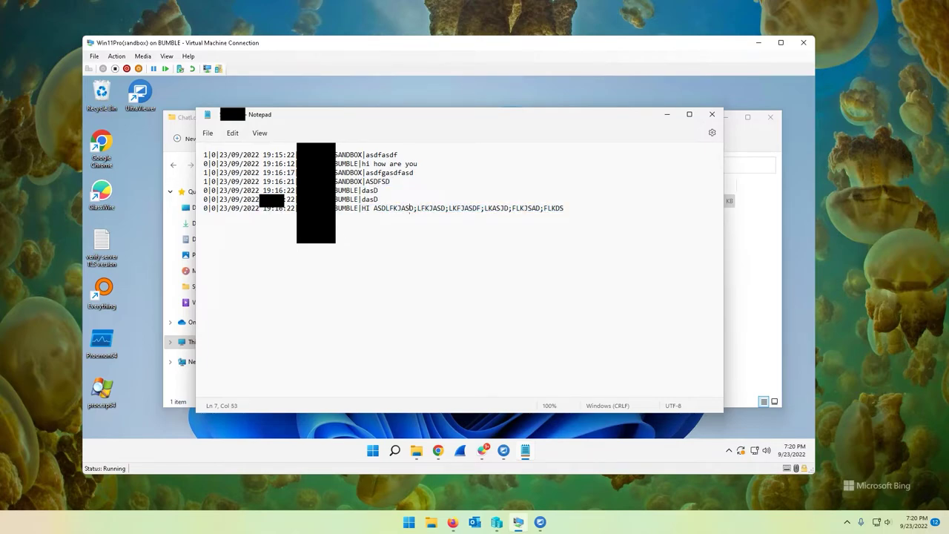
left_click(712, 114)
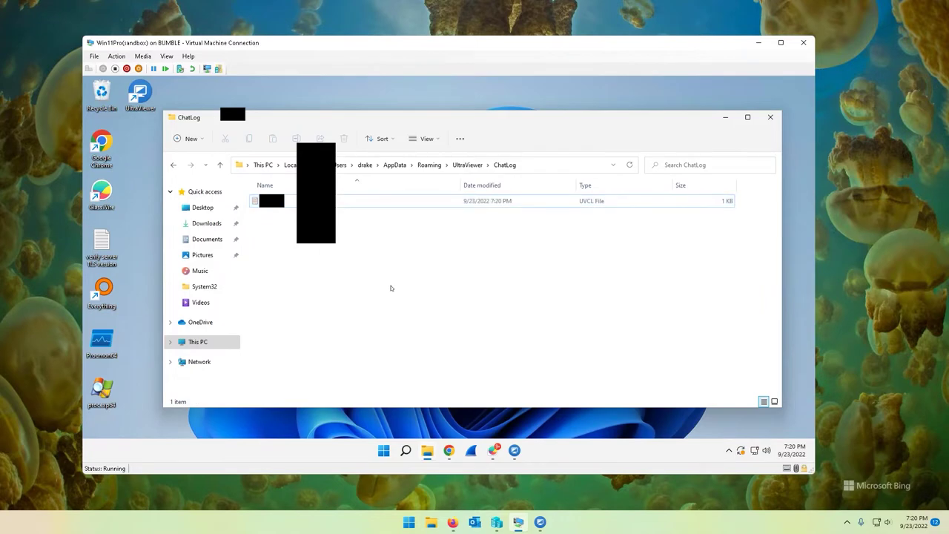
left_click(172, 165)
Review UltraViewer's access and custom password options, then close the settings unchanged
left_click(770, 117)
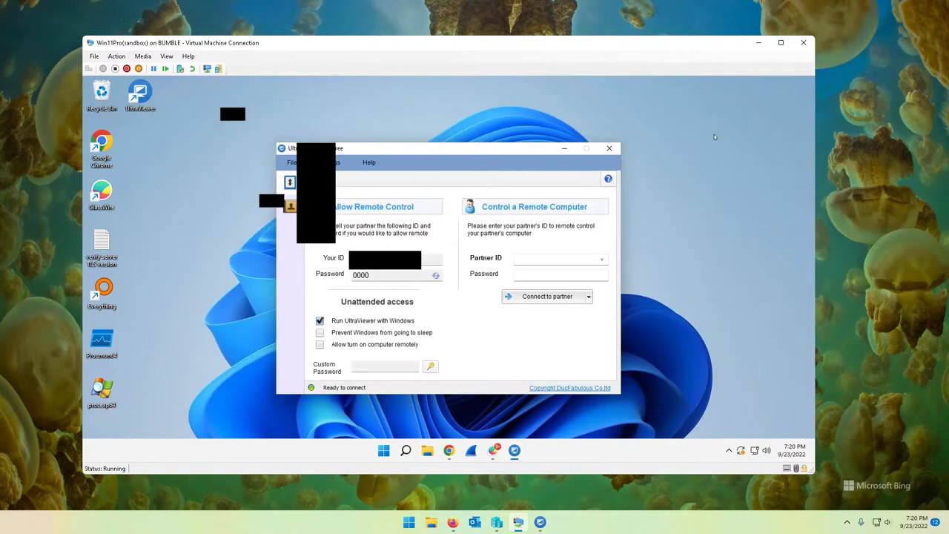
left_click(328, 161)
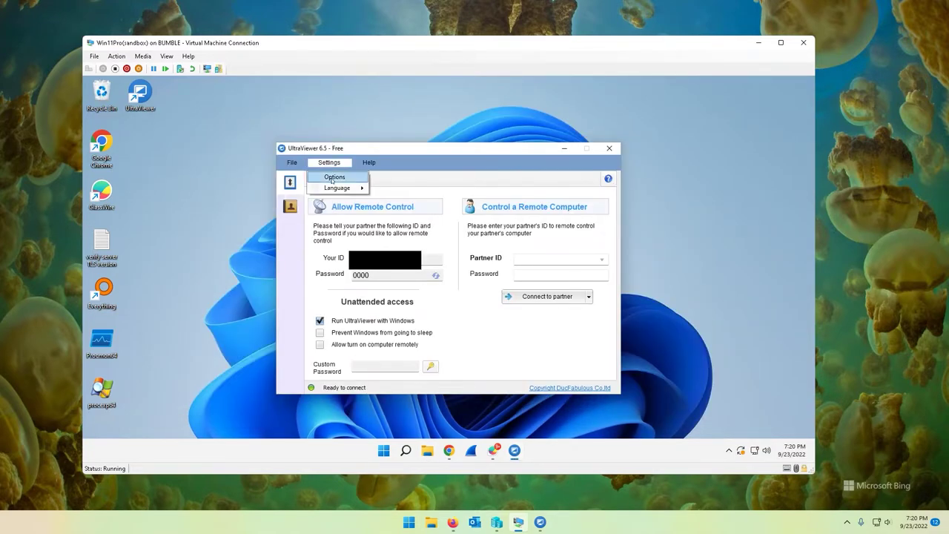
left_click(332, 178)
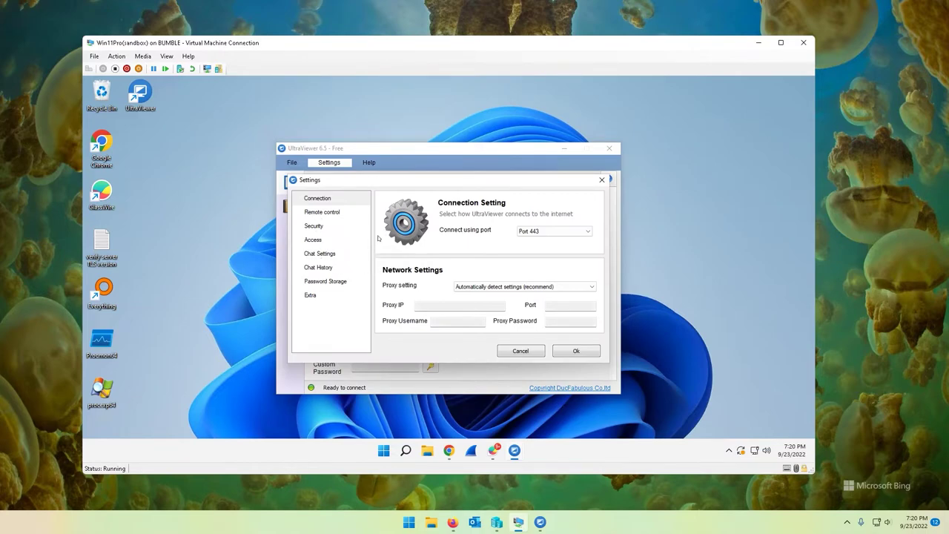
left_click(313, 240)
left_click(601, 179)
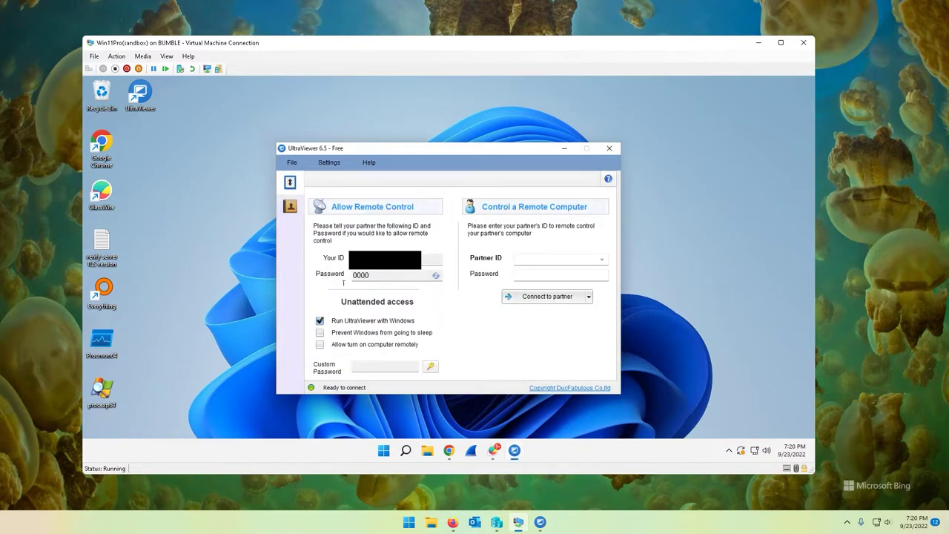
Open Connection_IN_Log in Notepad and duplicate its last entry under the name SPIDERMAN
key("alt+Tab")
left_click(279, 233)
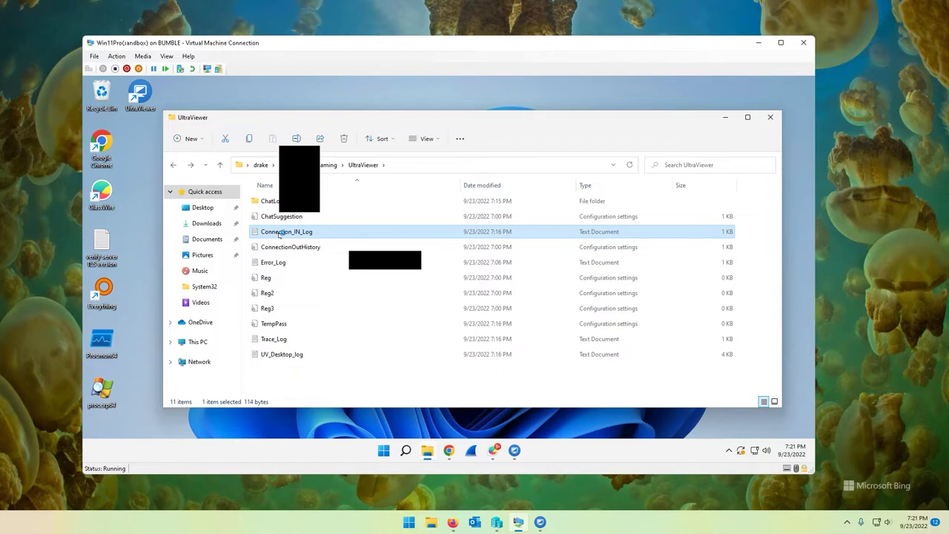
double_click(279, 233)
key("ctrl+c")
key("End")
key("Return")
key("ctrl+v")
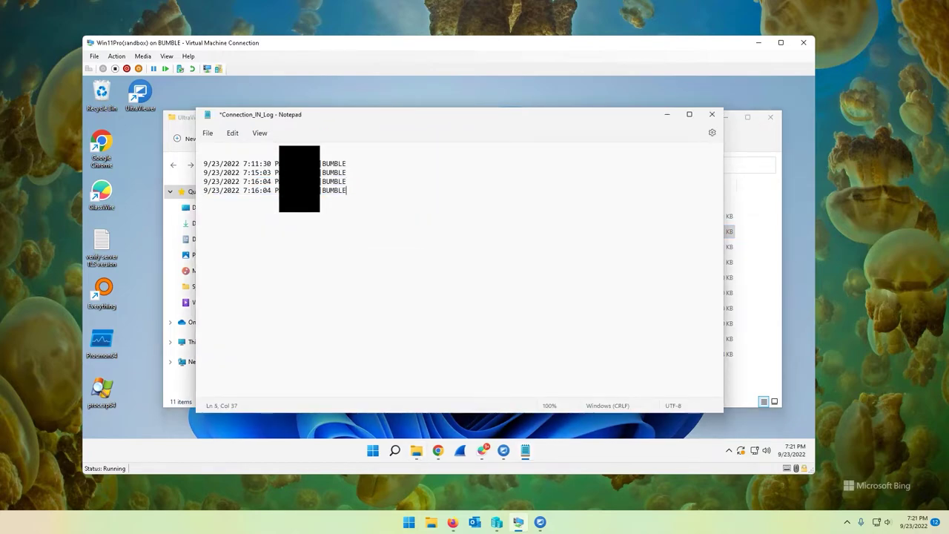
key("Return")
key("ctrl+v")
type("SPID")
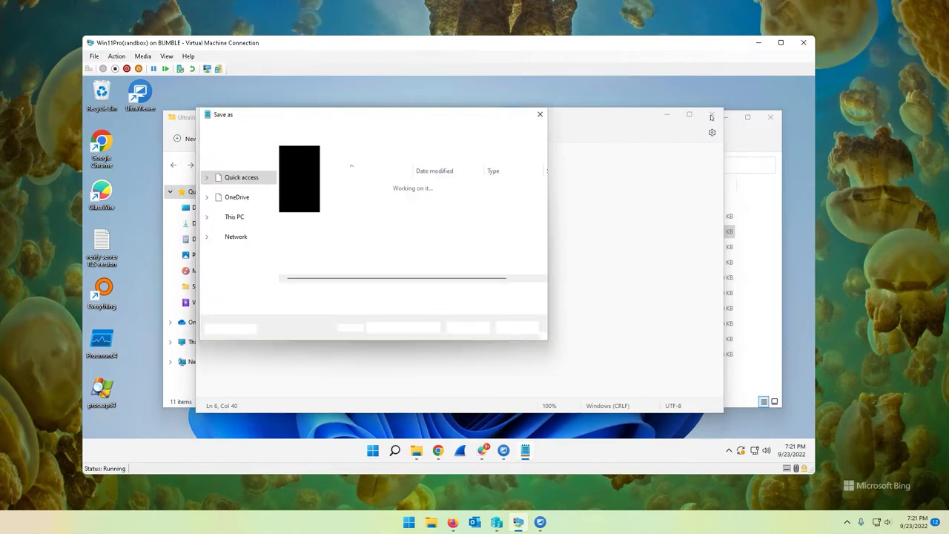
Save the edited log, reopen it to verify, then close it and the UltraViewer folder
key("Escape")
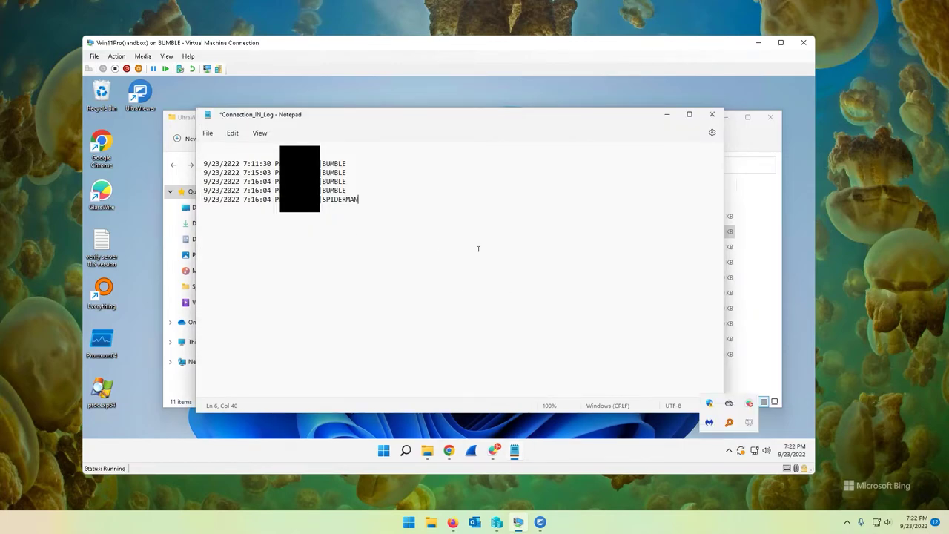
left_click(209, 133)
left_click(236, 198)
left_click(712, 115)
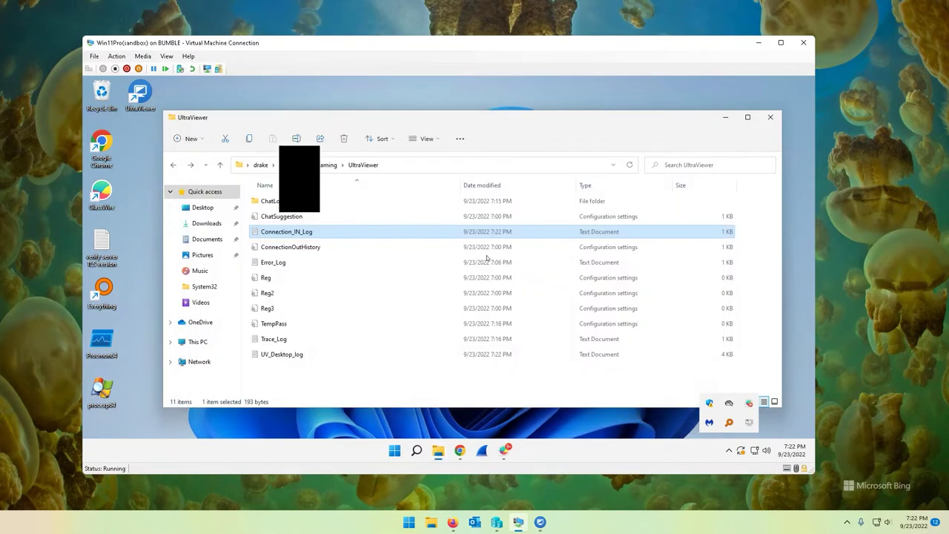
double_click(287, 231)
left_click(717, 113)
left_click_drag(493, 121, 497, 119)
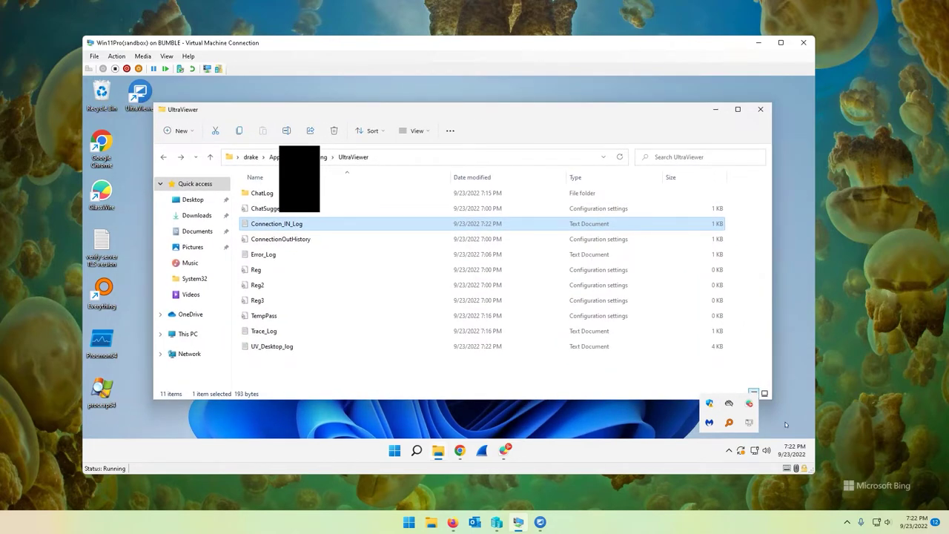
left_click(761, 113)
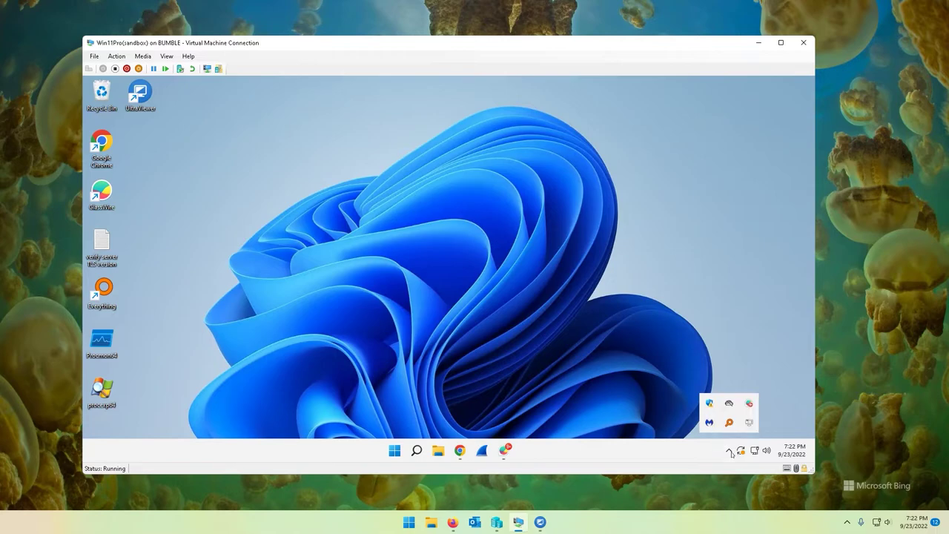
Launch GlassWire and list the hosts ultraviewer_desktop.exe contacted in today's usage
left_click(654, 342)
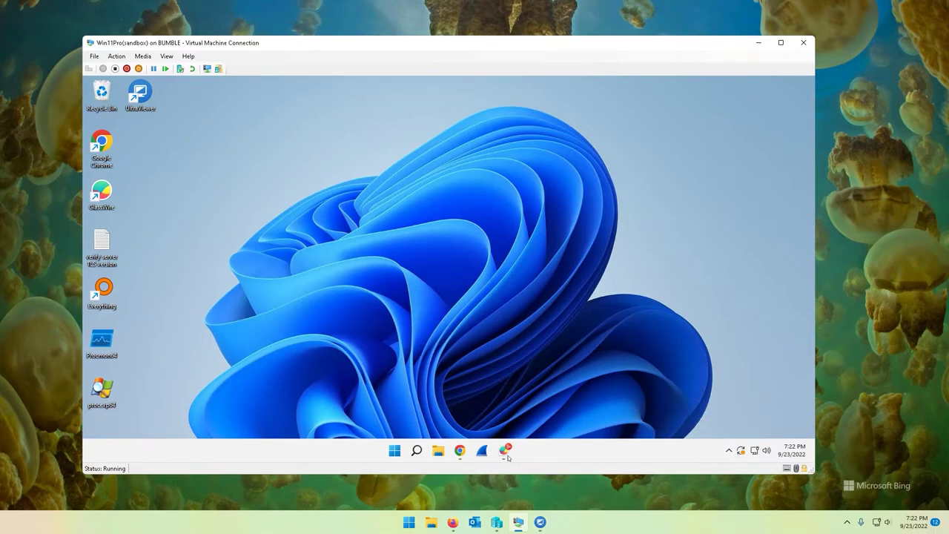
left_click(507, 454)
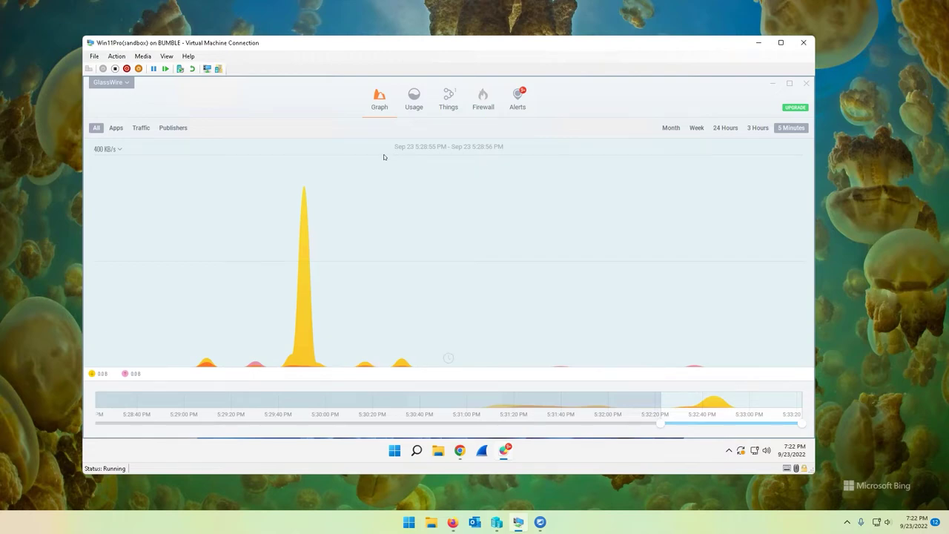
left_click(483, 98)
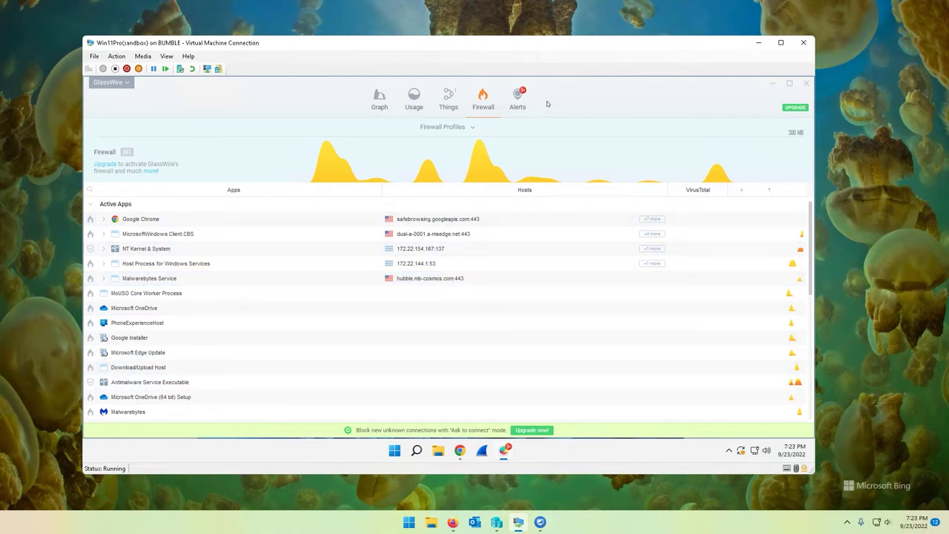
left_click(414, 99)
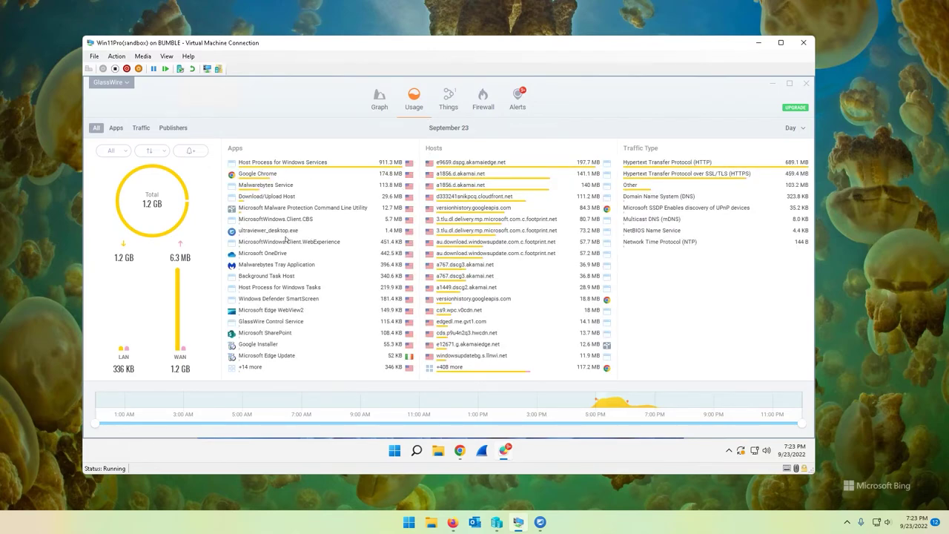
left_click(407, 233)
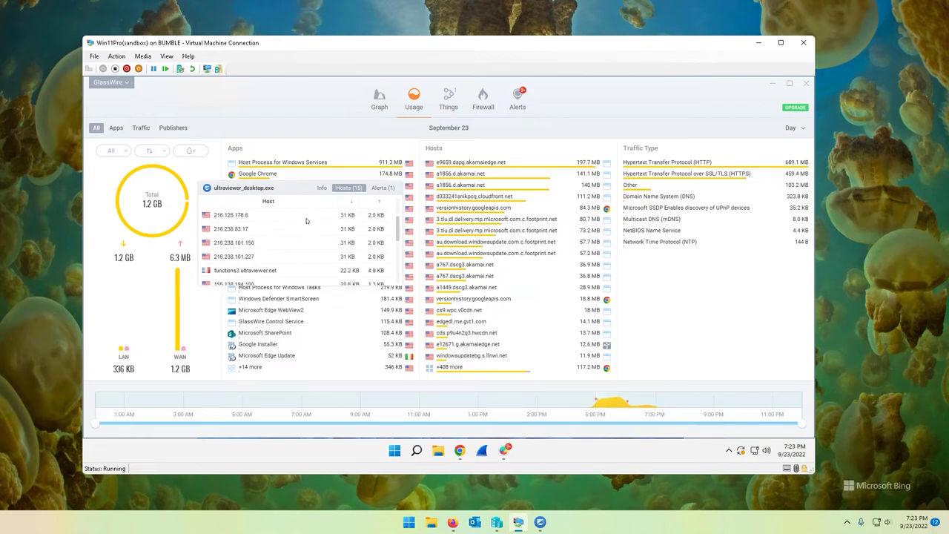
left_click(382, 188)
left_click(346, 188)
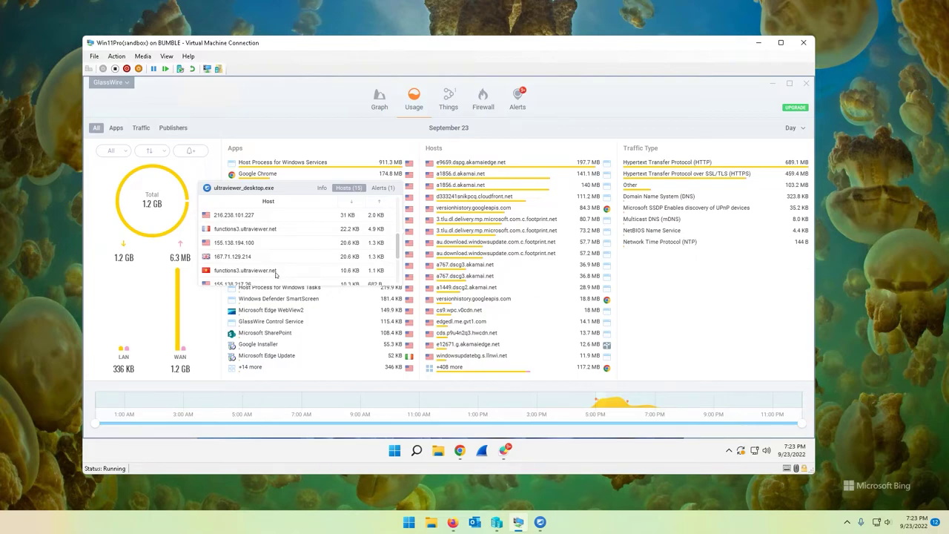
Inspect functions3.ultraviewer.net's details: IP 103.74.123.129, region Viet Nam
left_click(230, 273)
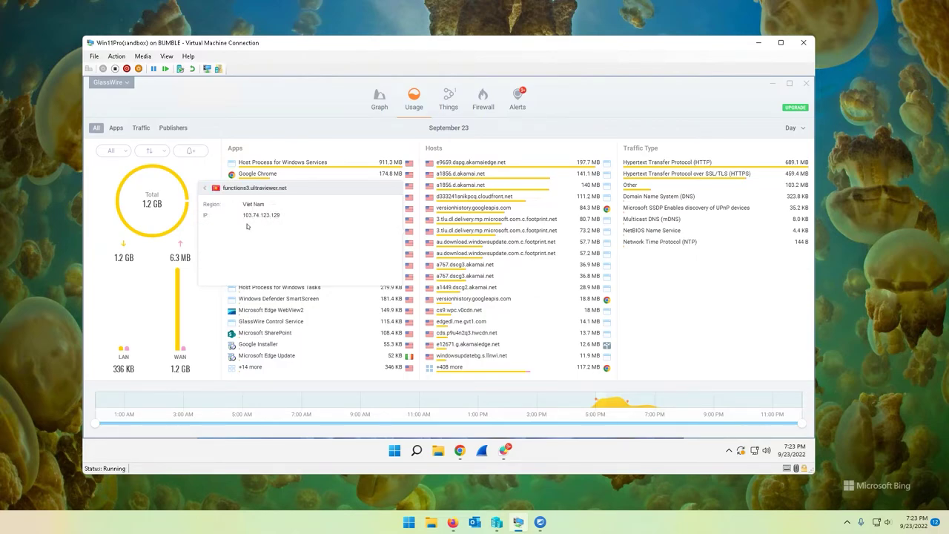
left_click_drag(281, 216, 248, 216)
left_click_drag(264, 206, 240, 206)
left_click(207, 189)
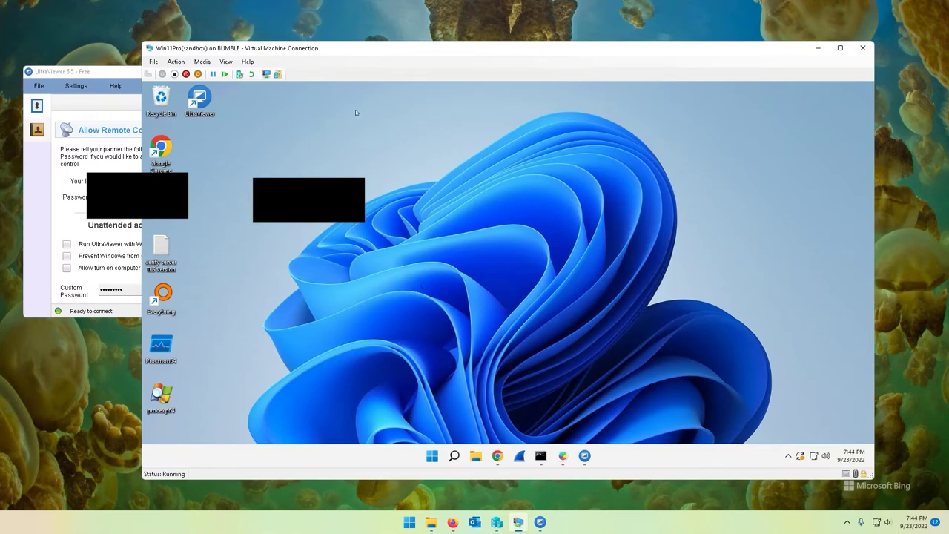
Minimize the virtual machine window and reposition UltraViewer on the desktop
left_click_drag(346, 51, 370, 50)
left_click(101, 75)
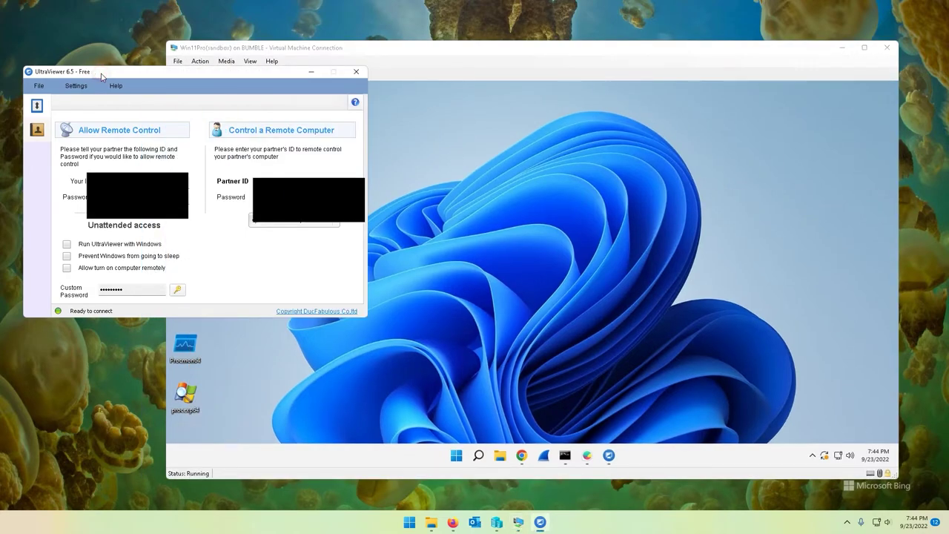
left_click_drag(102, 76, 95, 99)
left_click(522, 227)
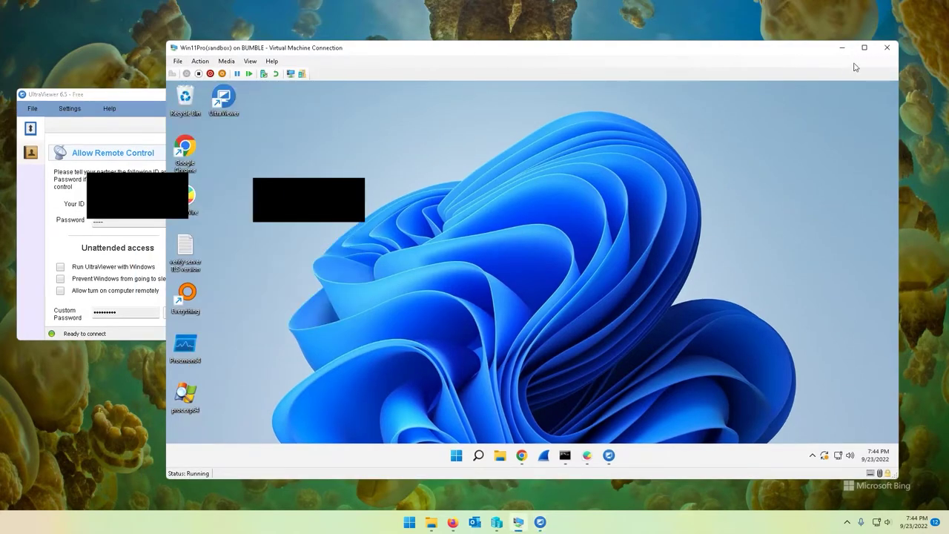
left_click(843, 48)
left_click(476, 281)
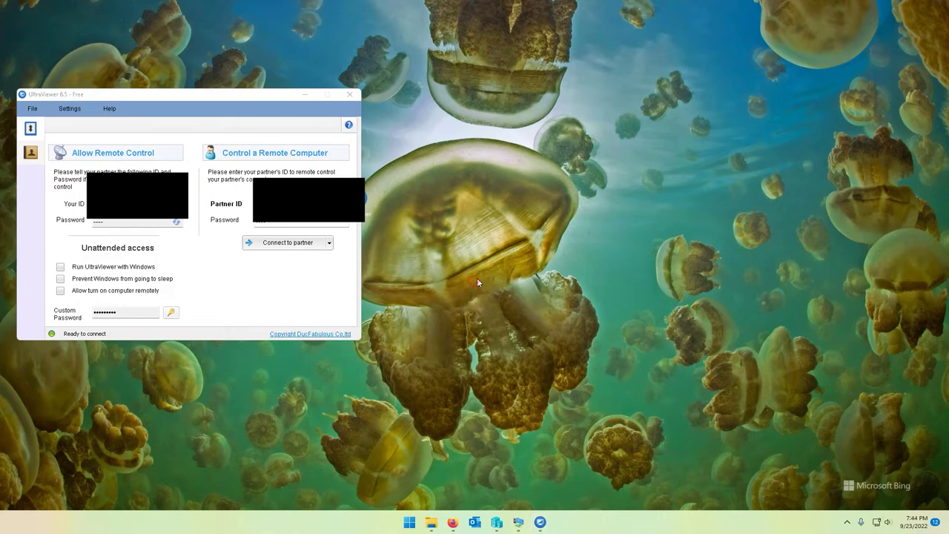
left_click_drag(264, 106, 297, 100)
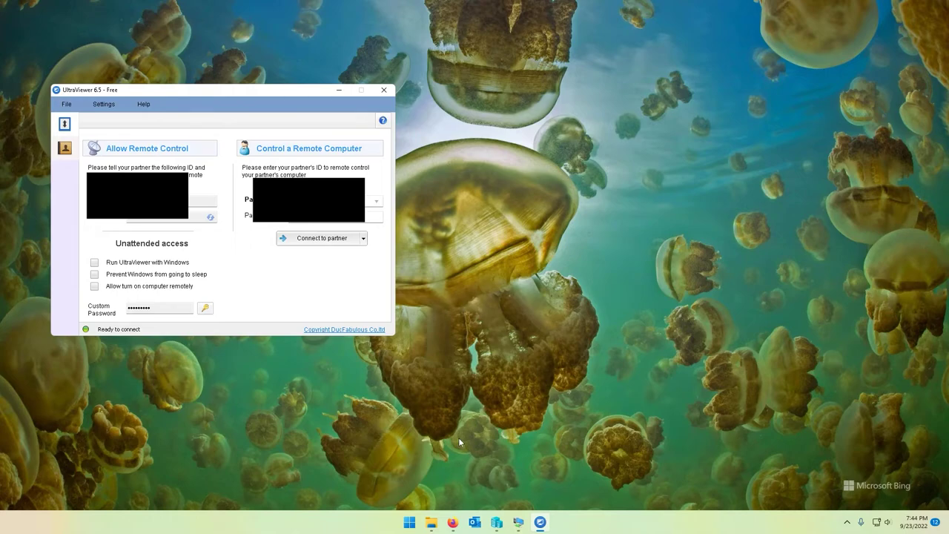
Launch Wireshark via Run and select the Ethernet interface for capturing
key("super+r")
type("wireshar")
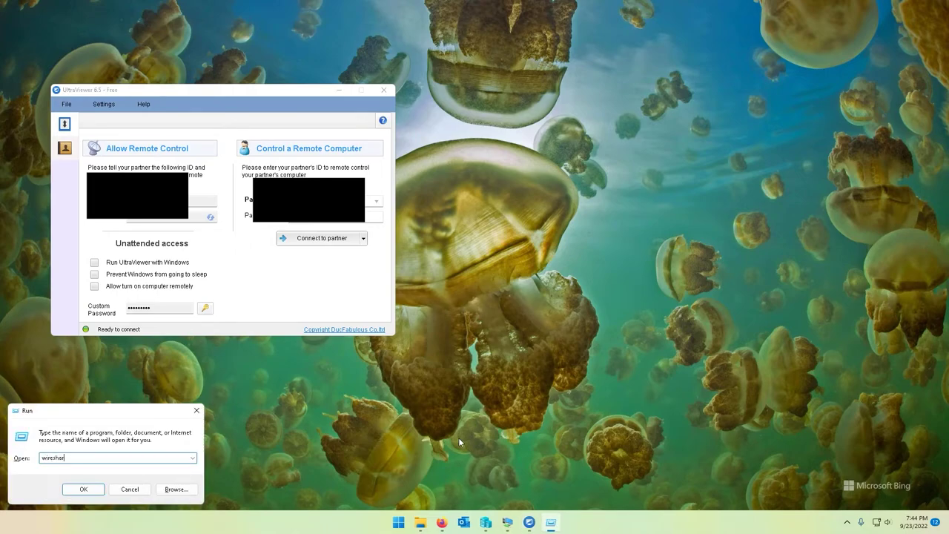
type("k")
key("Return")
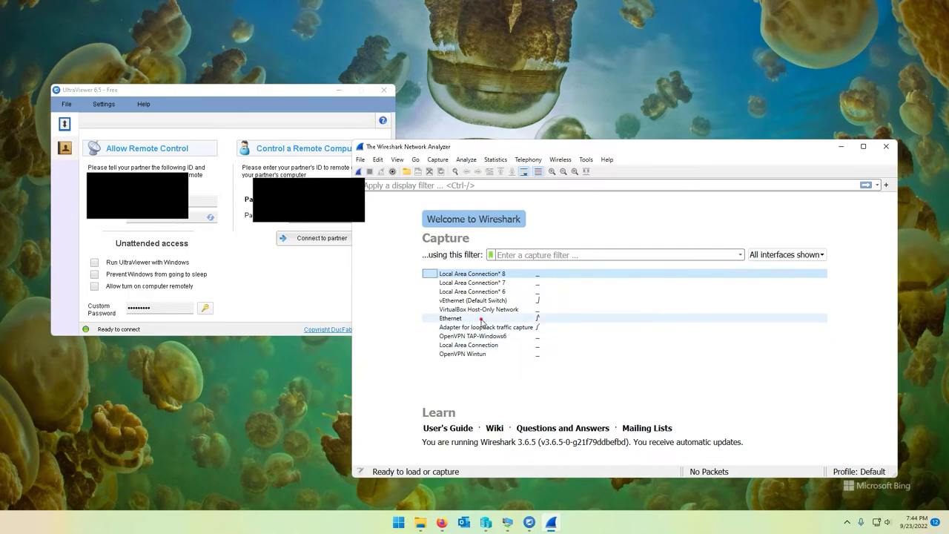
left_click(483, 321)
left_click(520, 255)
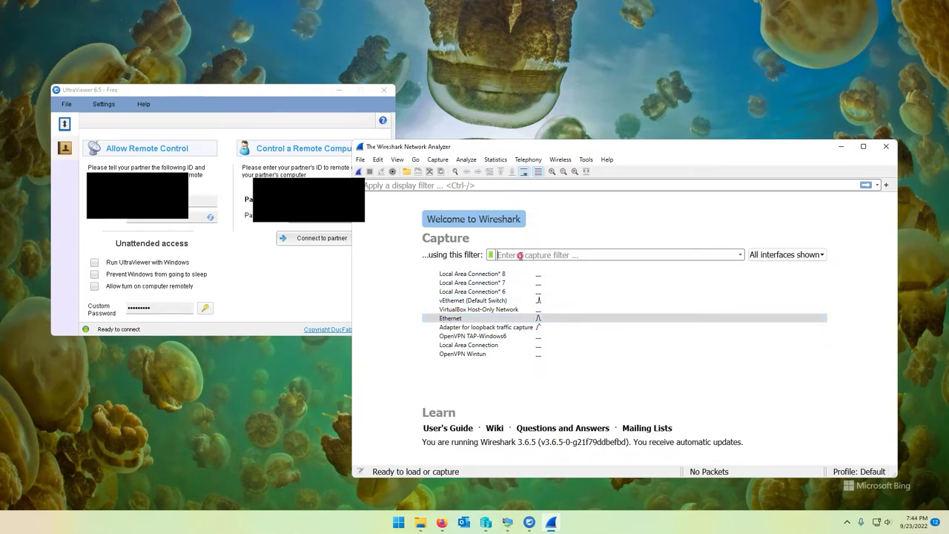
Confirm UltraViewer's connection port is 2112, then start typing the 'port 2112' capture filter
left_click(104, 104)
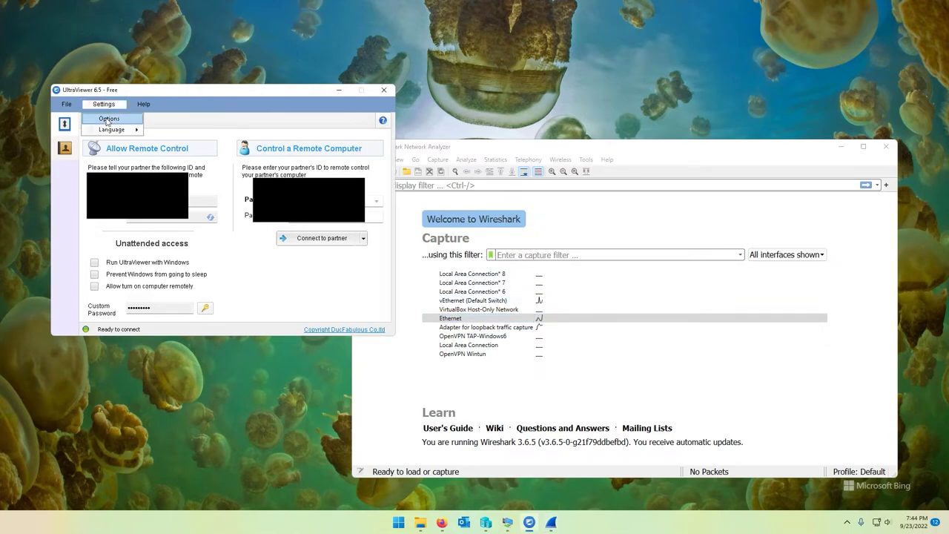
left_click(108, 120)
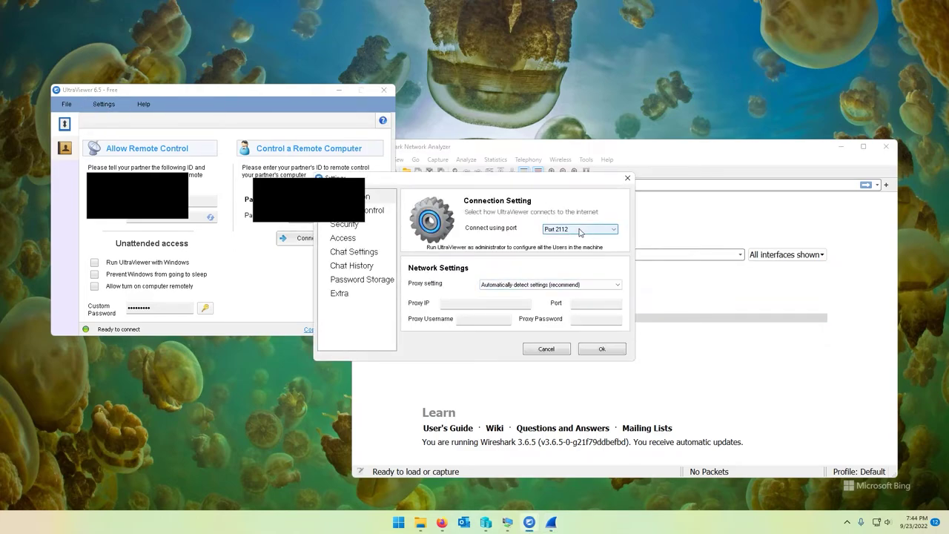
left_click(559, 352)
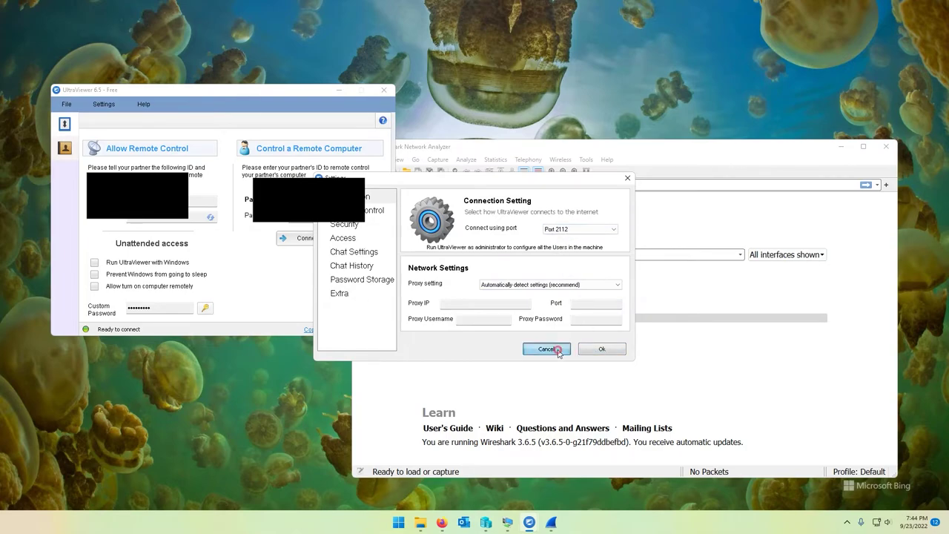
left_click(521, 252)
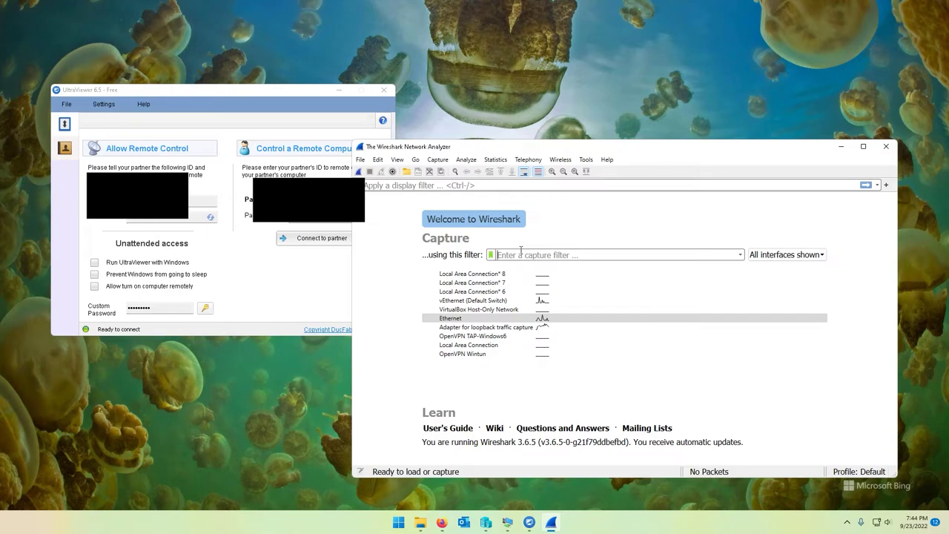
type("port 2112")
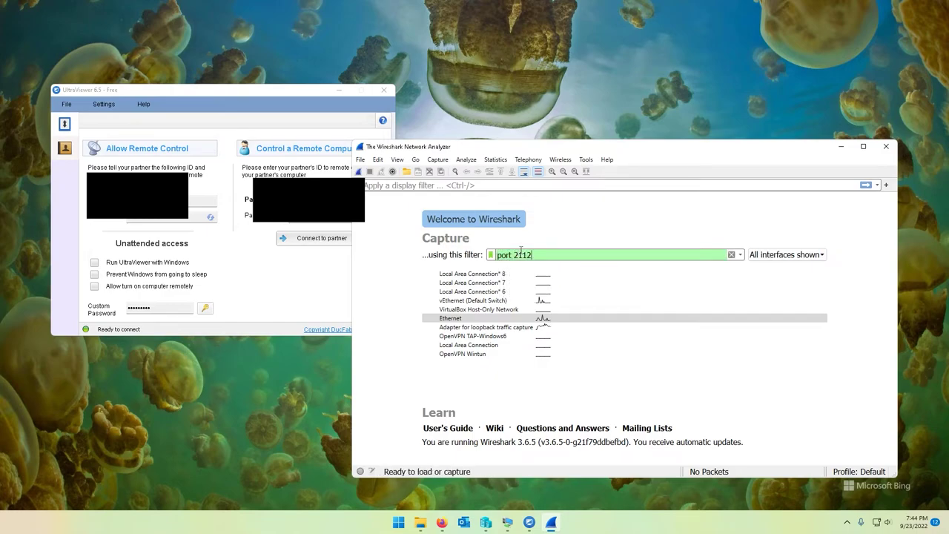
Capture port 2112 traffic during an UltraViewer partner connection attempt, then stop at 405 packets
key("Return")
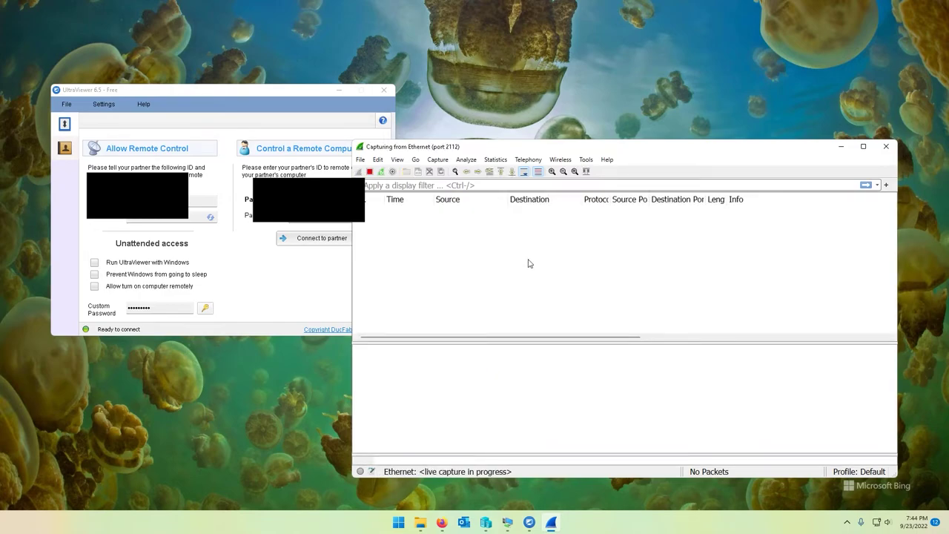
left_click_drag(489, 141, 518, 105)
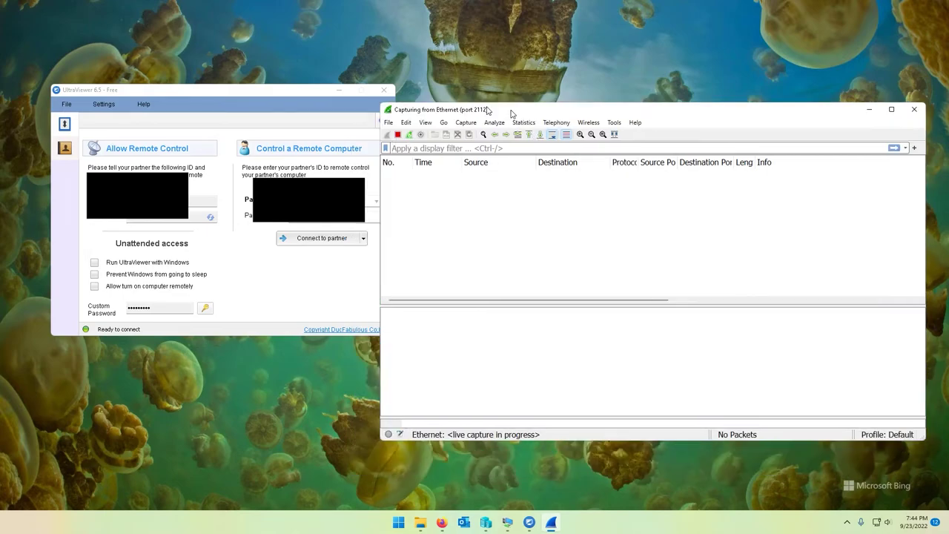
left_click_drag(283, 95, 264, 88)
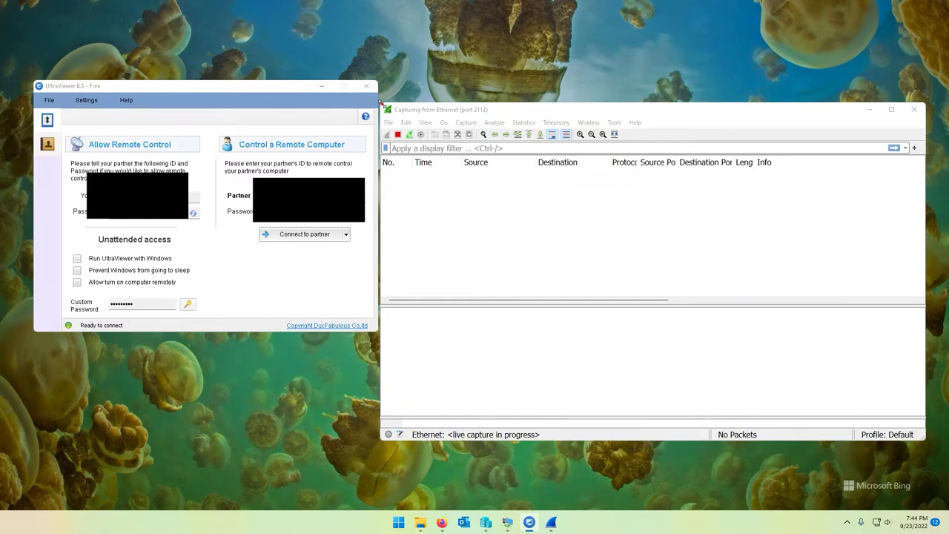
left_click_drag(389, 109, 422, 75)
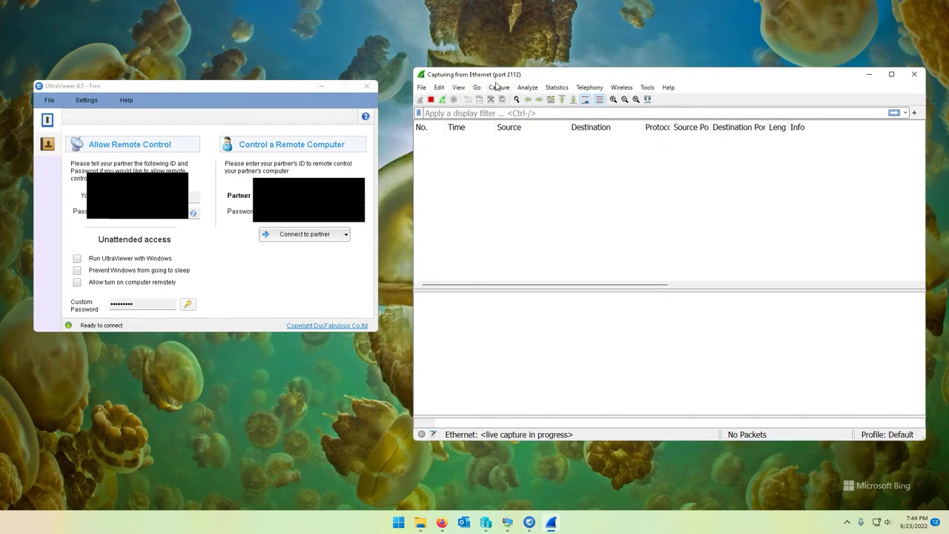
left_click(308, 235)
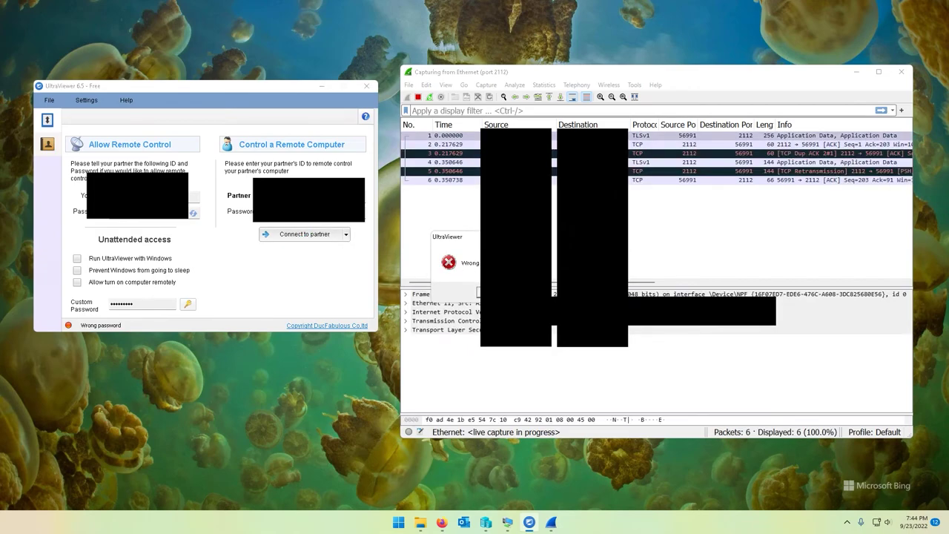
left_click(480, 292)
key("ctrl+e")
scroll(653, 200, "up", 20)
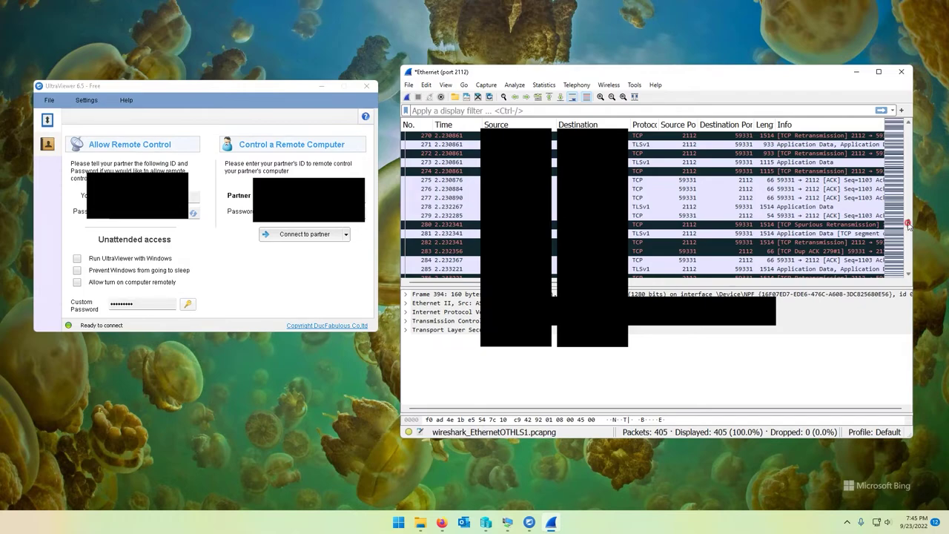
Sort the 405 captured packets by the Protocol column
left_click_drag(908, 225, 907, 130)
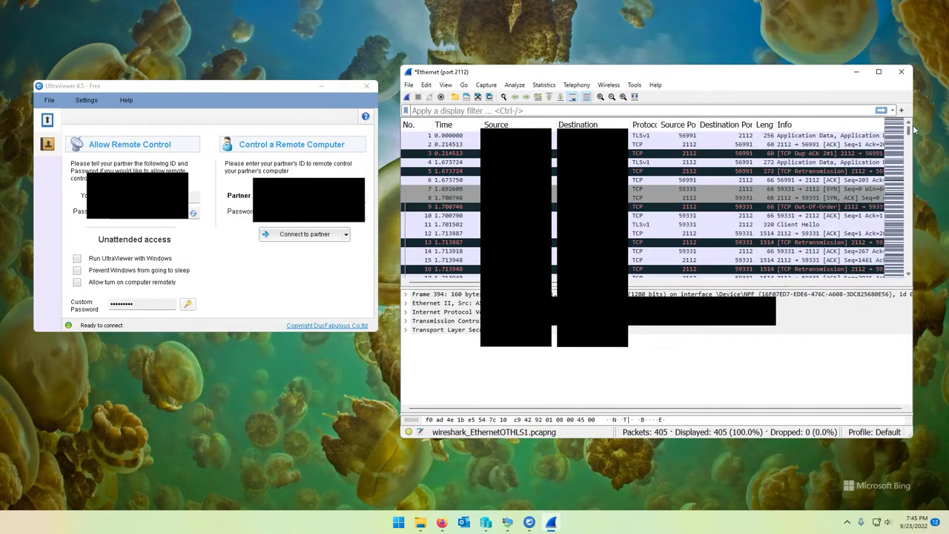
left_click(642, 136)
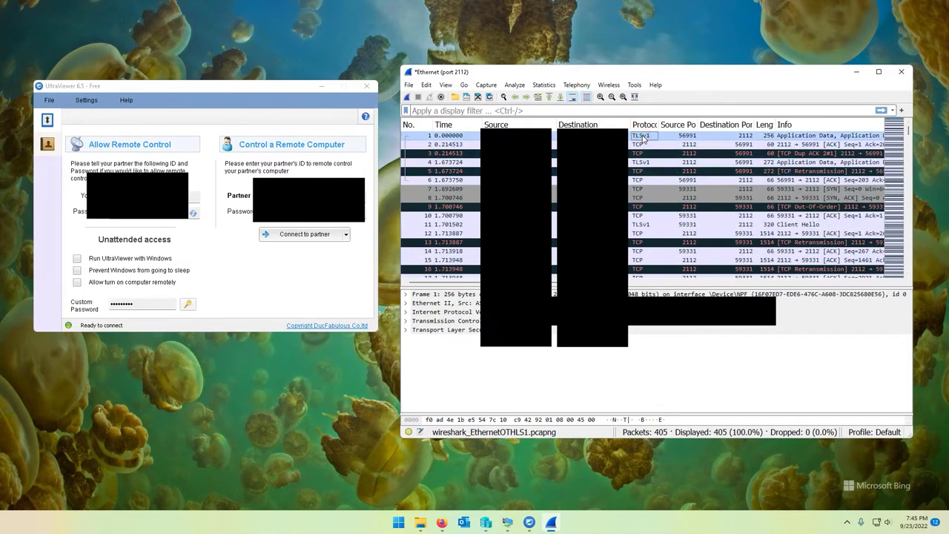
left_click(644, 124)
Inspect the grouped TLSv1 packets 87, 314 and 1 in the sorted list
left_click_drag(908, 219, 907, 129)
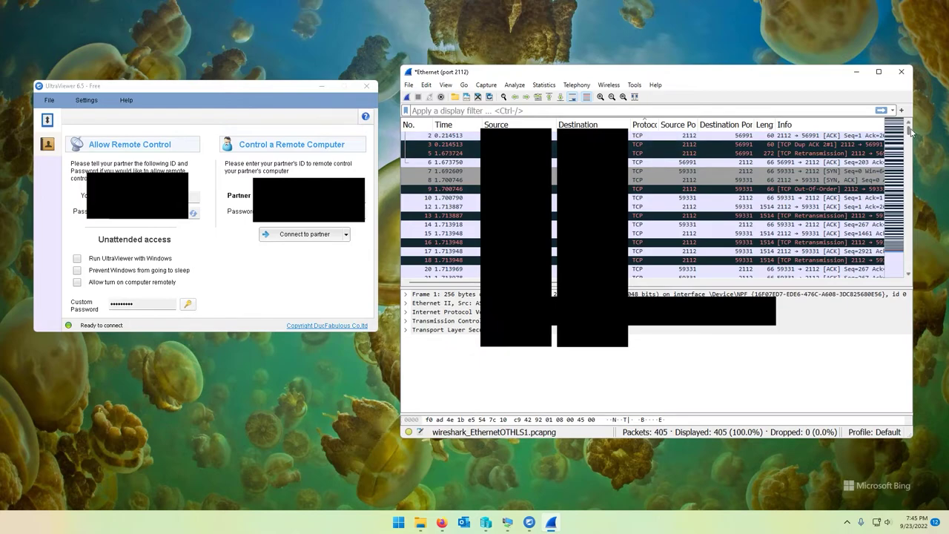
left_click_drag(909, 133, 909, 231)
left_click(644, 170)
scroll(644, 200, "down", 10)
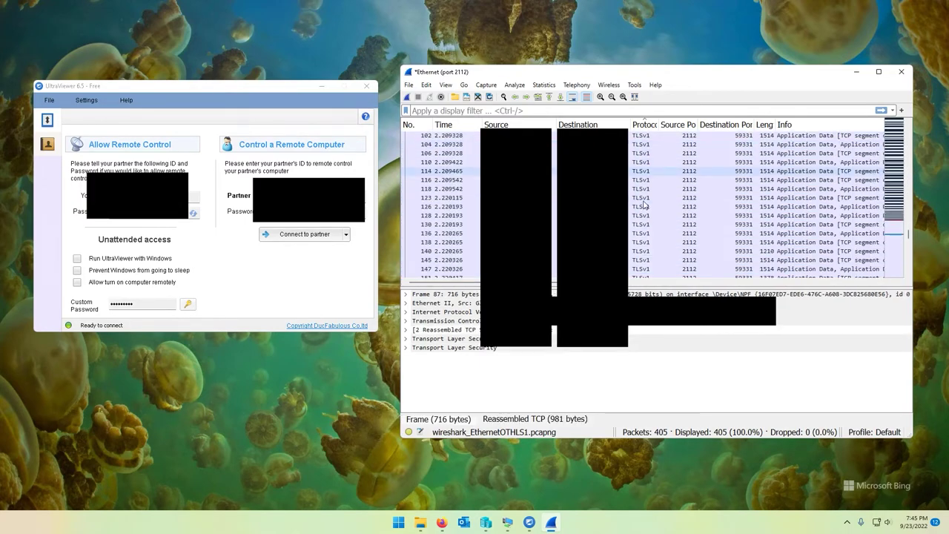
scroll(644, 216, "down", 12)
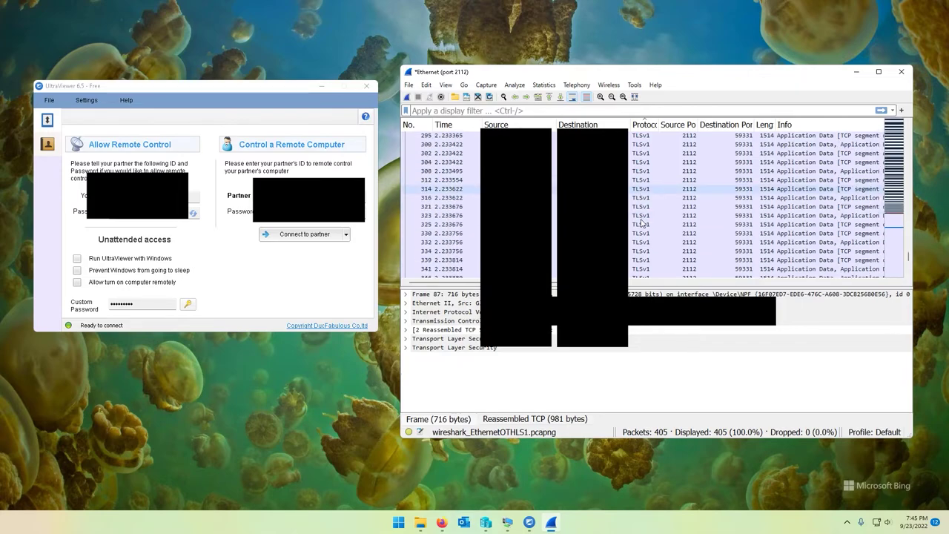
scroll(644, 223, "up", 3)
left_click(555, 188)
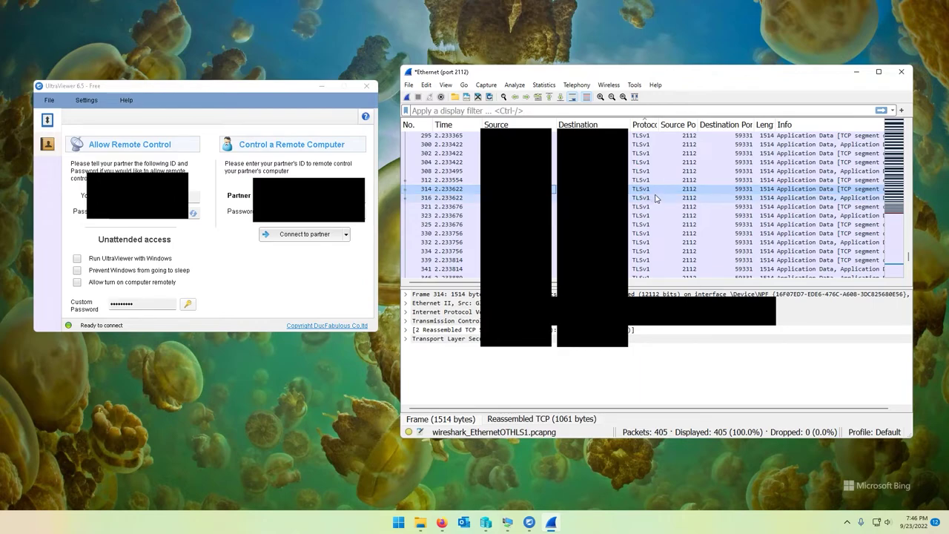
scroll(652, 197, "up", 10)
scroll(656, 198, "up", 10)
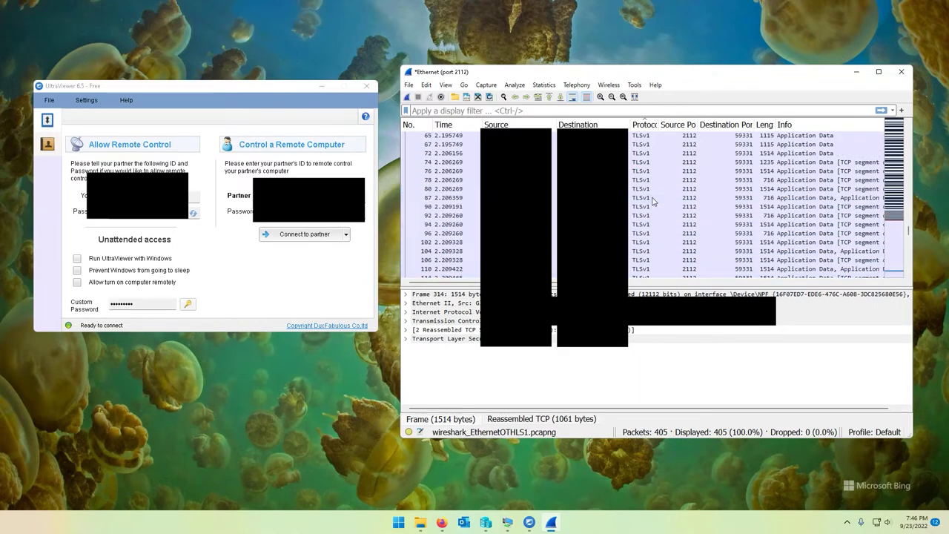
left_click(642, 179)
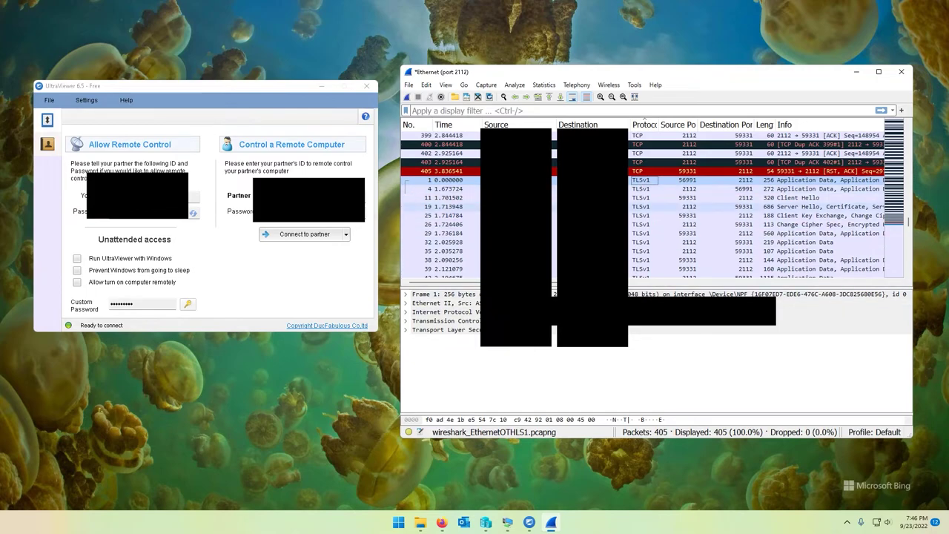
Expand frame 25's TLSv1 record layers including Change Cipher Spec, then bring the Win11Pro VM forward
left_click(664, 215)
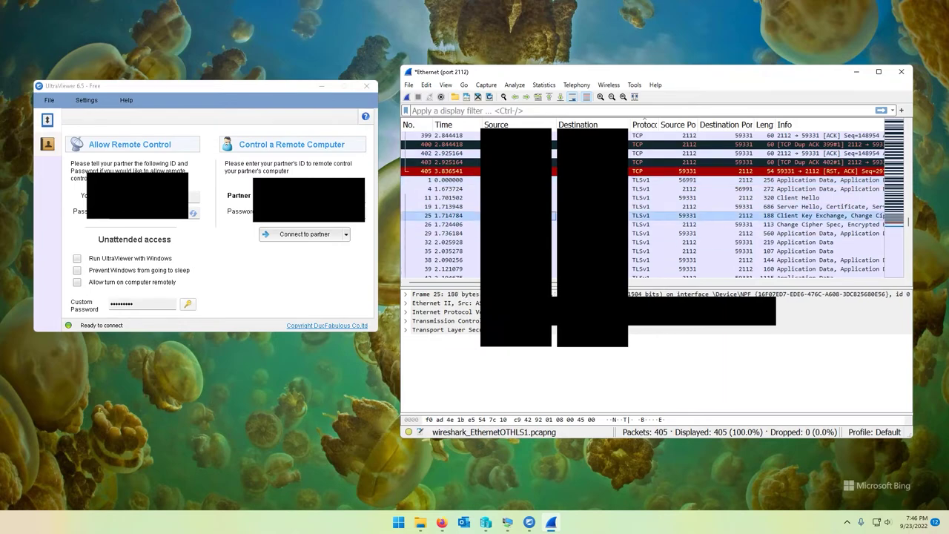
left_click(406, 330)
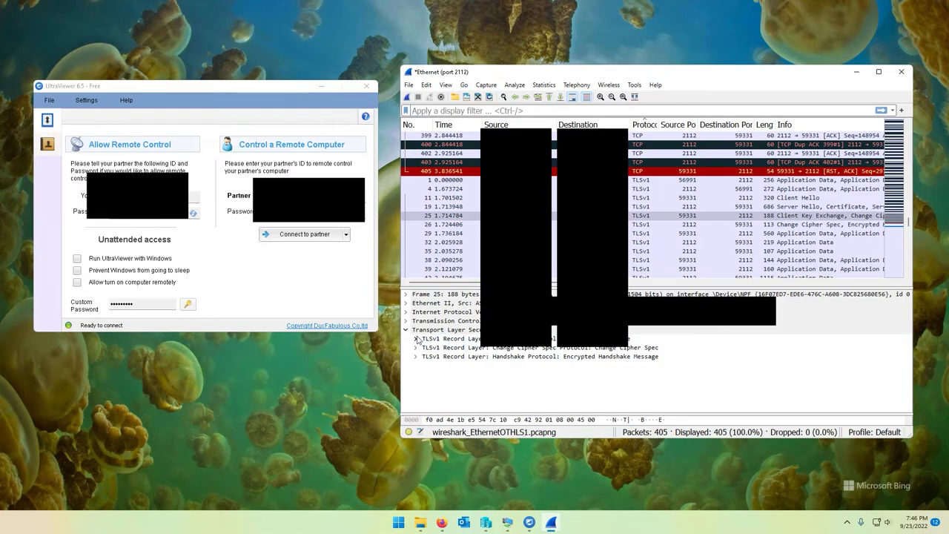
left_click(415, 338)
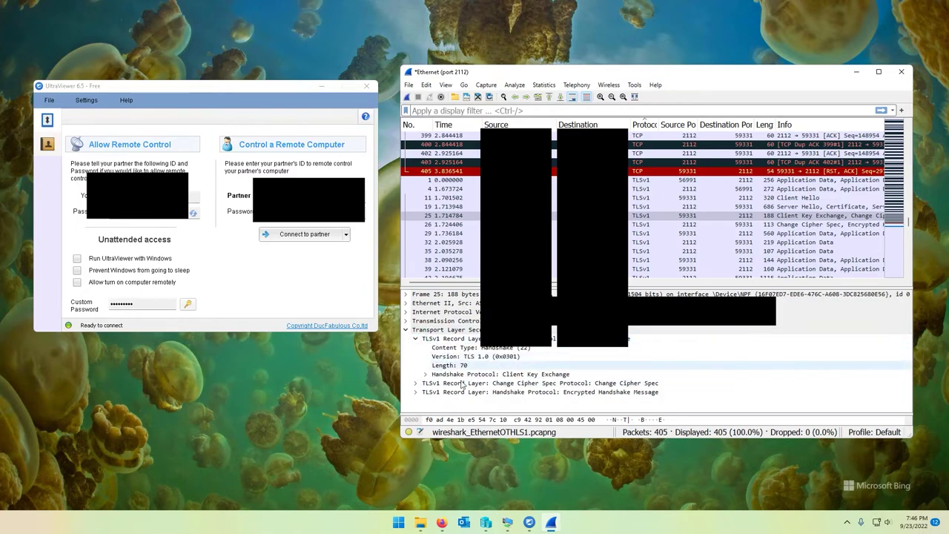
left_click(415, 383)
left_click(415, 391)
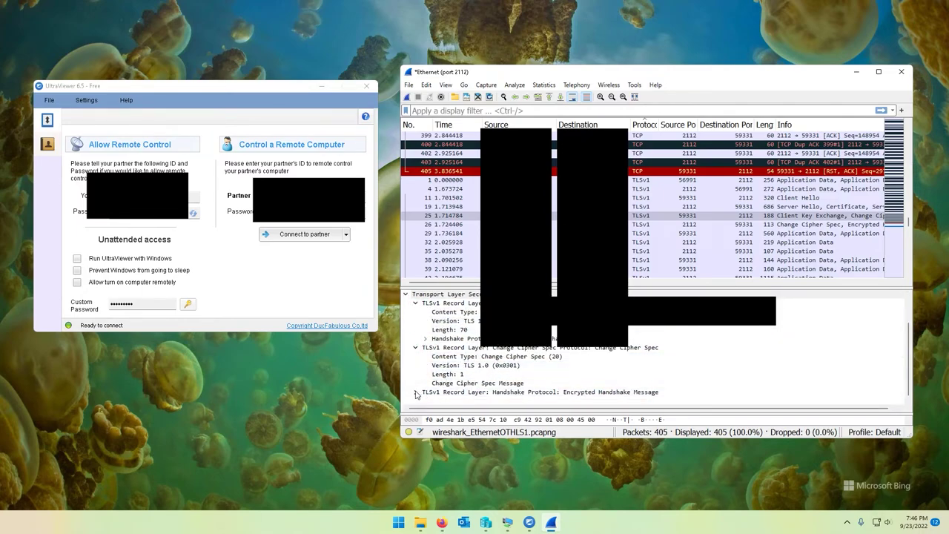
left_click(475, 349)
scroll(475, 350, "up", 3)
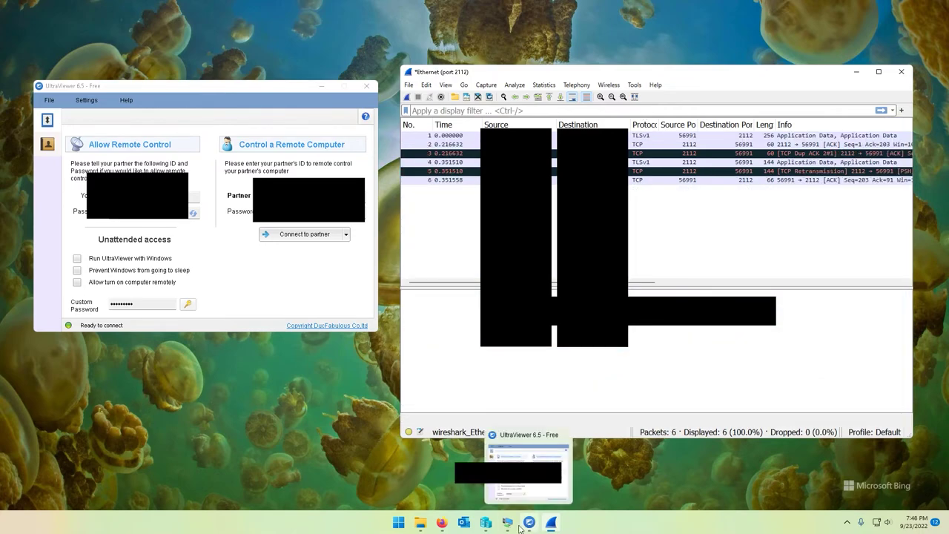
left_click(508, 523)
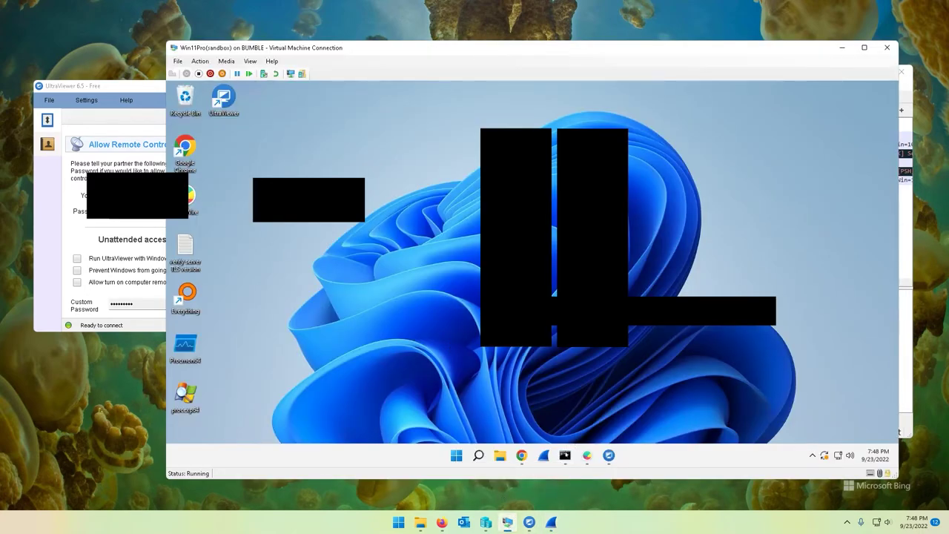
Run openssl s_client -connect functions3.ultraviewer.net:443 -tls1 and mark the failed handshake output
left_click(566, 456)
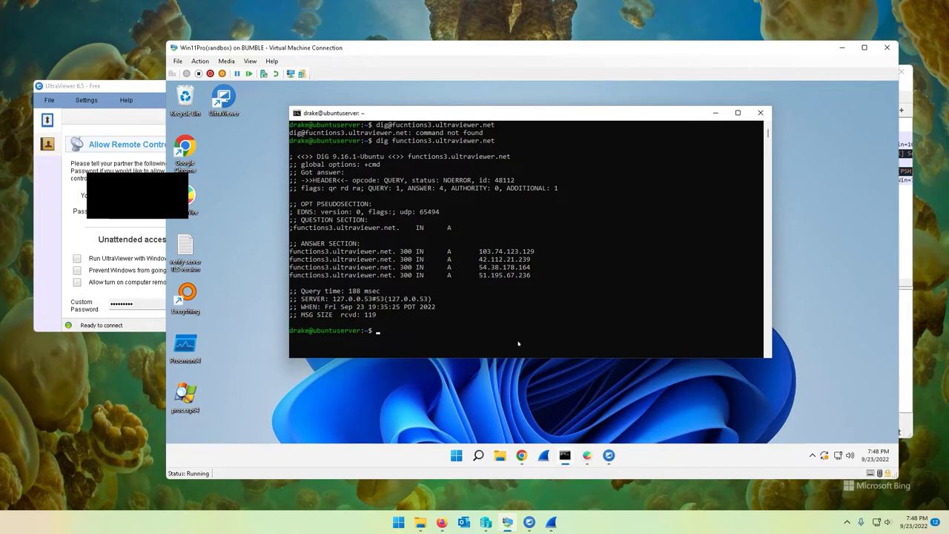
key("Up")
key("Up")
key("Up")
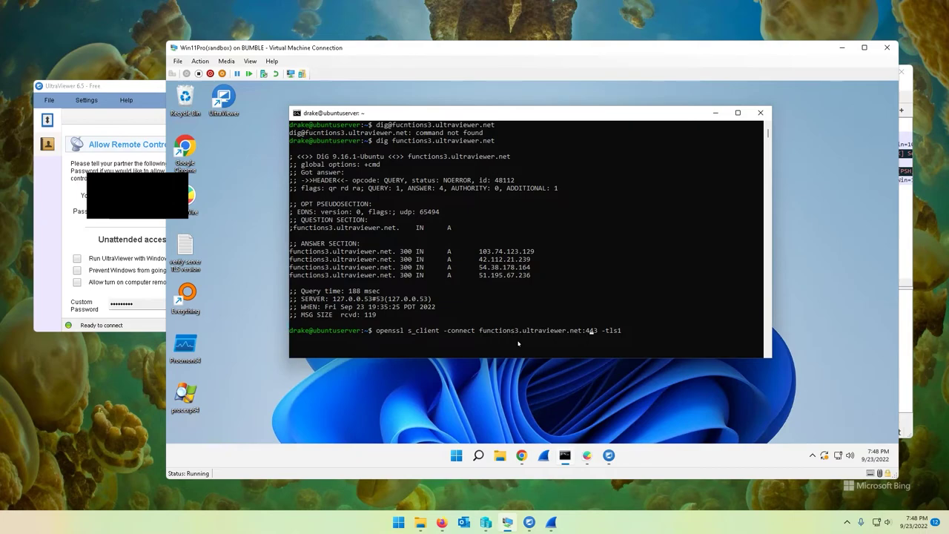
key("Right")
key("Right")
key("Right")
key("Right")
key("Right")
key("Right")
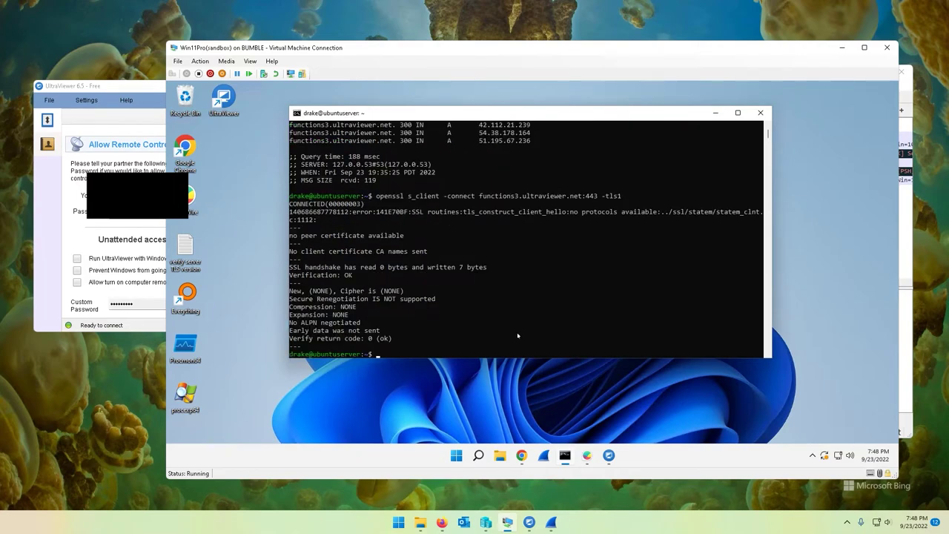
left_click_drag(420, 255, 324, 261)
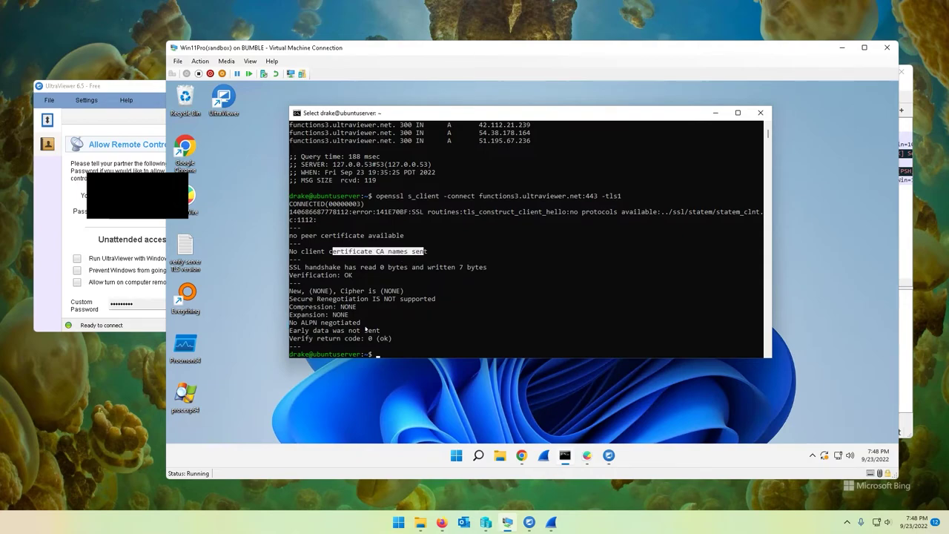
left_click_drag(365, 328, 337, 236)
Rerun the functions3.ultraviewer.net openssl test with -tls1_1
key("Up")
type("_1")
key("Return")
Rerun it with -tls1_2 and review the Protocol and handshake byte lines in the output
key("Up")
key("BackSpace")
key("BackSpace")
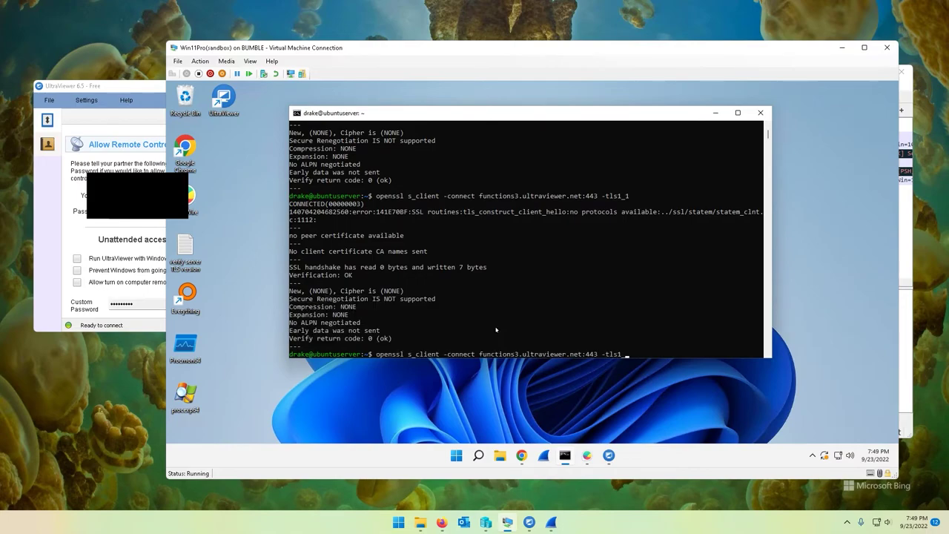
type("_2")
key("Return")
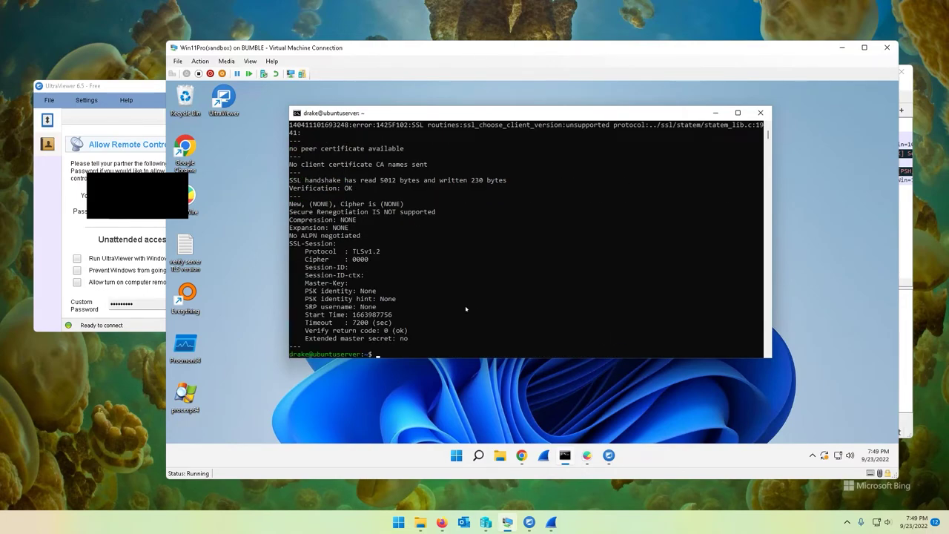
left_click_drag(386, 253, 302, 254)
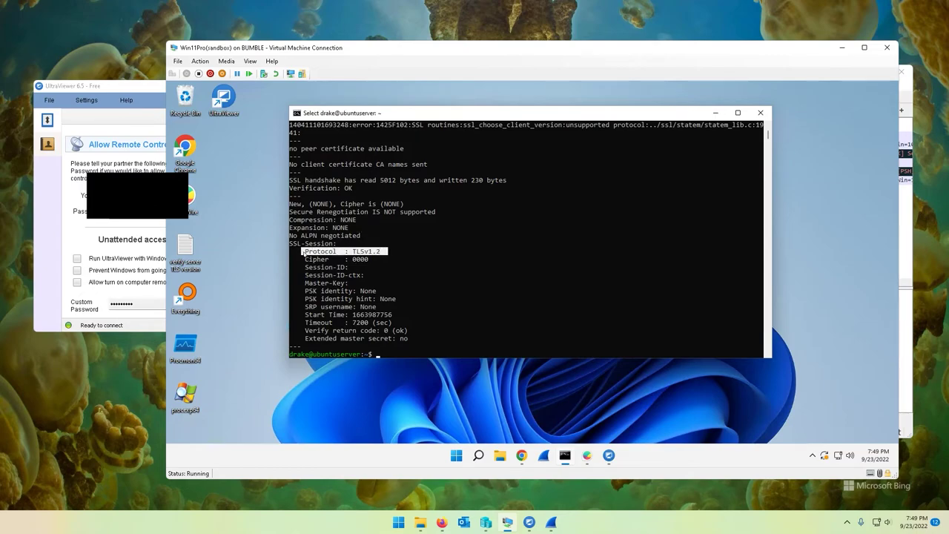
left_click_drag(380, 253, 319, 253)
left_click(330, 267)
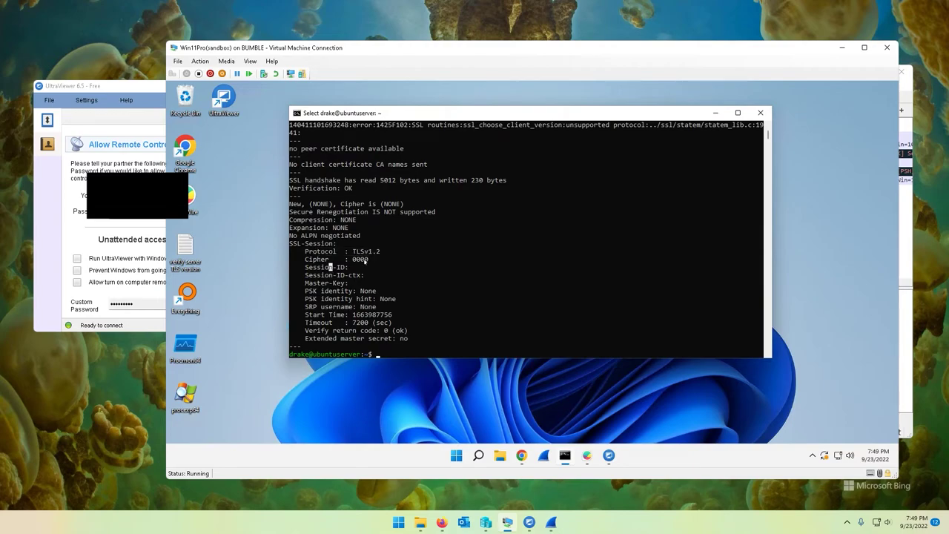
scroll(365, 261, "up", 2)
left_click_drag(365, 242, 334, 215)
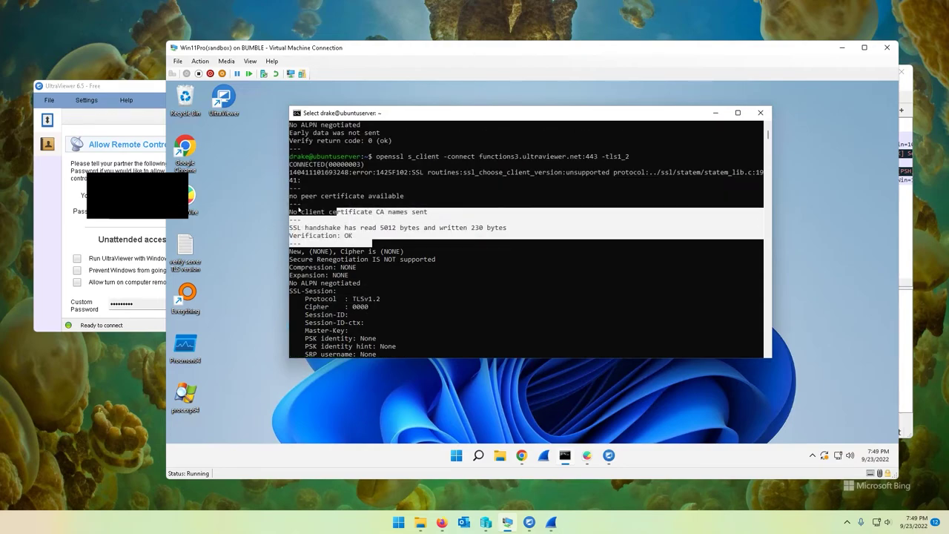
left_click(393, 228)
scroll(452, 319, "down", 3)
scroll(453, 319, "up", 3)
scroll(452, 320, "up", 4)
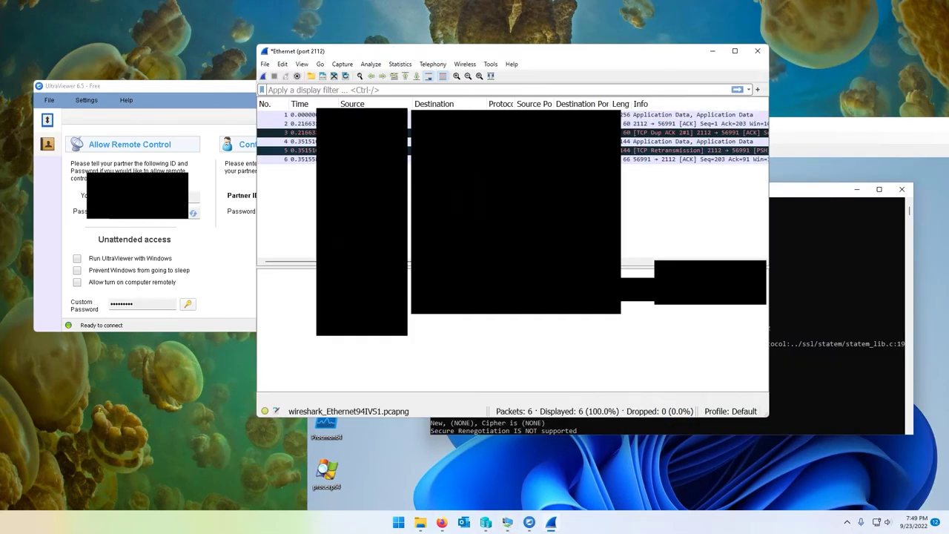
Show frame 1's TCP details, widen Wireshark's Protocol column, and return to the terminal
left_click(289, 114)
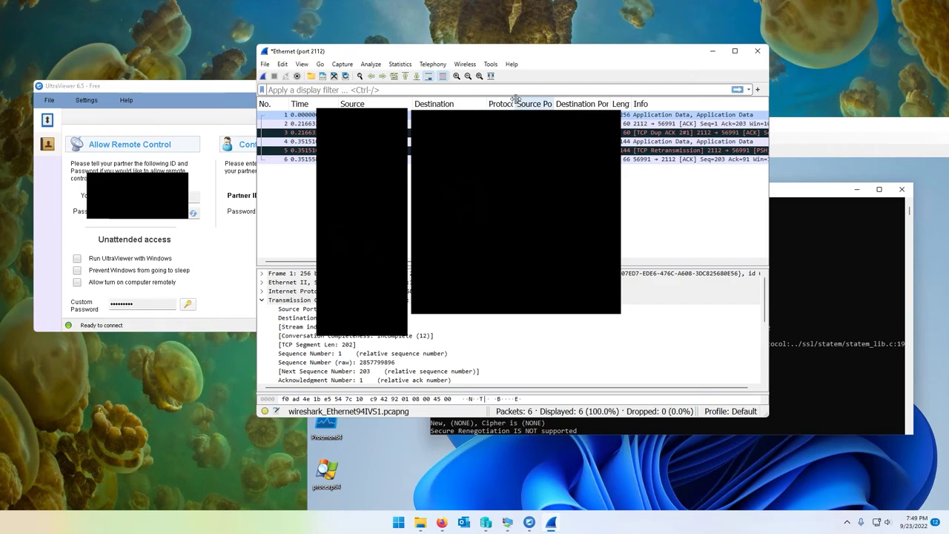
left_click_drag(515, 104, 543, 101)
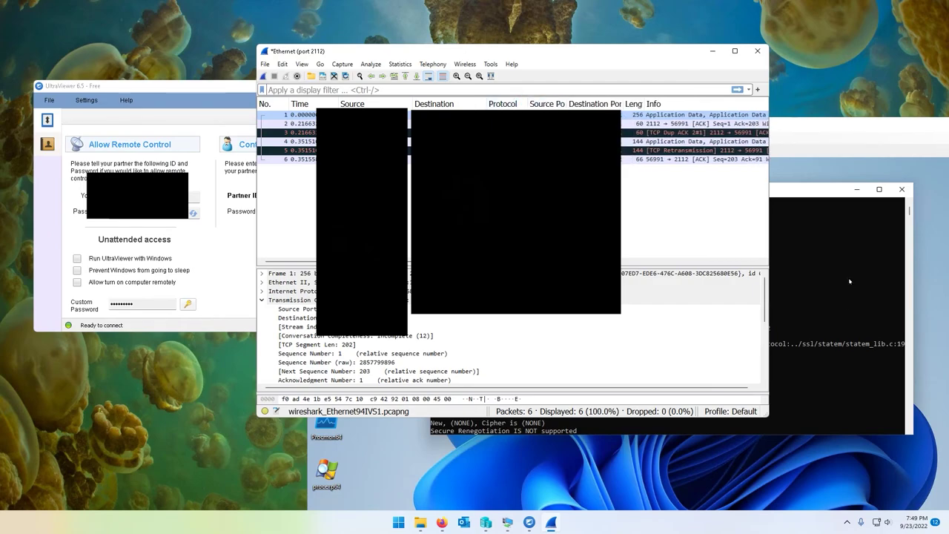
left_click(585, 351)
scroll(585, 351, "down", 9)
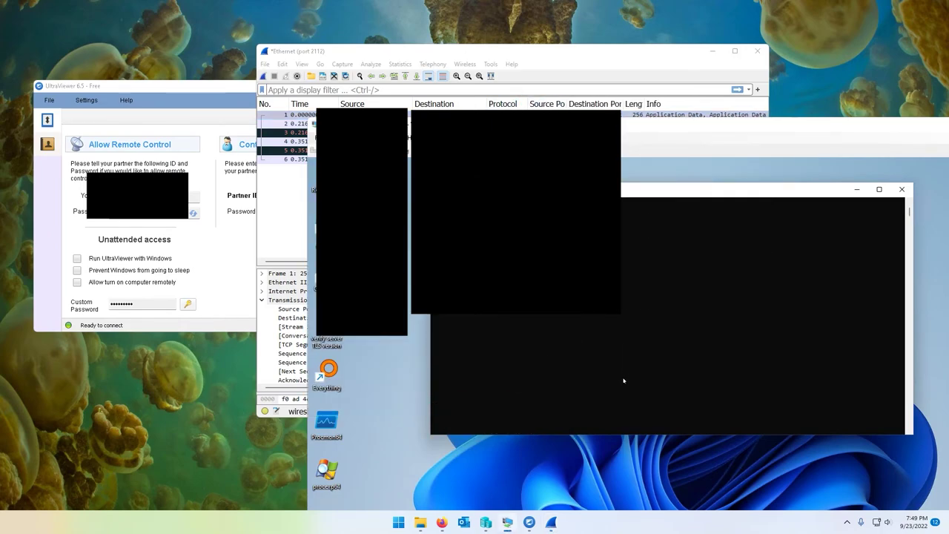
Run the -tls1_2 openssl test against reasonableitservice.com:443 and send an empty request
key("Up")
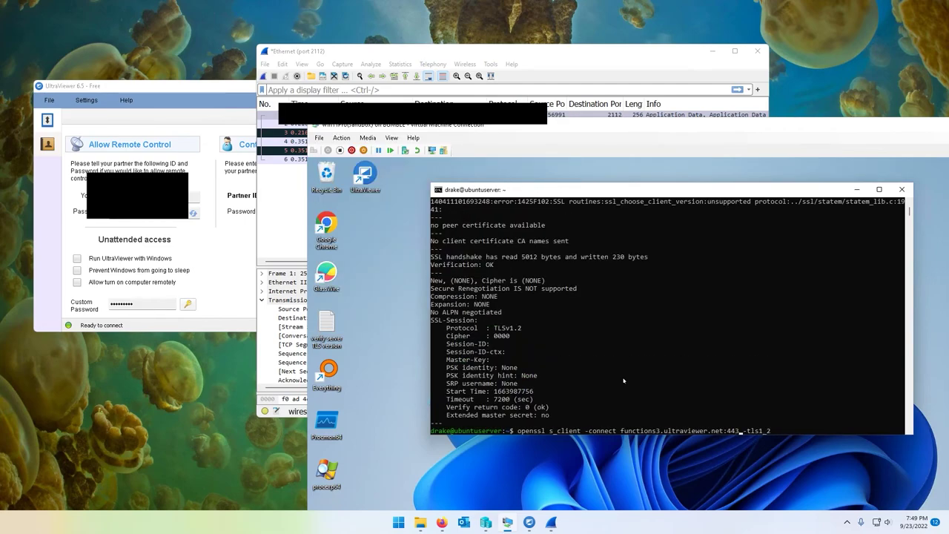
key("Left")
key("Left")
key("Left")
key("BackSpace")
key("BackSpace")
key("BackSpace")
key("BackSpace")
key("BackSpace")
key("BackSpace")
key("BackSpace")
key("BackSpace")
key("BackSpace")
key("BackSpace")
key("BackSpace")
key("BackSpace")
key("BackSpace")
key("BackSpace")
key("BackSpace")
key("BackSpace")
key("BackSpace")
key("BackSpace")
key("BackSpace")
key("BackSpace")
key("BackSpace")
key("BackSpace")
key("BackSpace")
type("reasonableitservice.com")
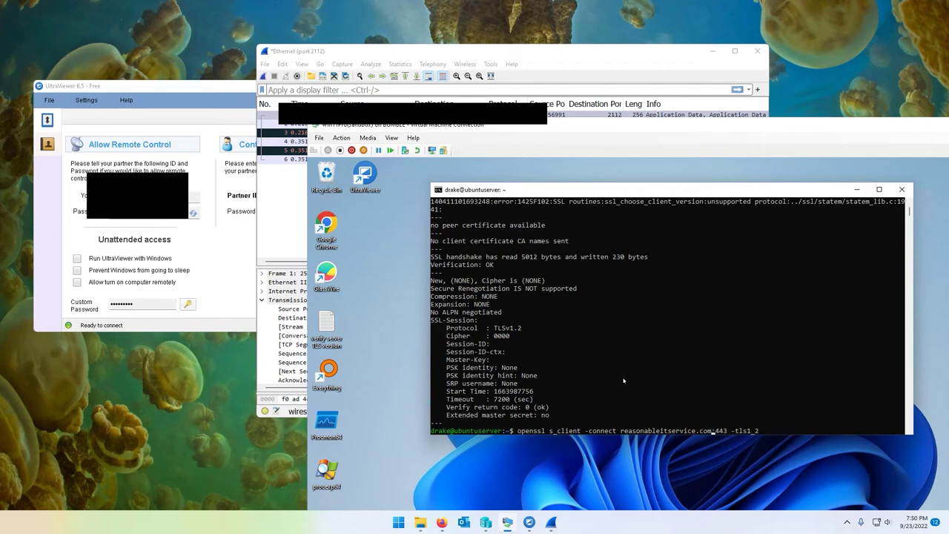
key("Return")
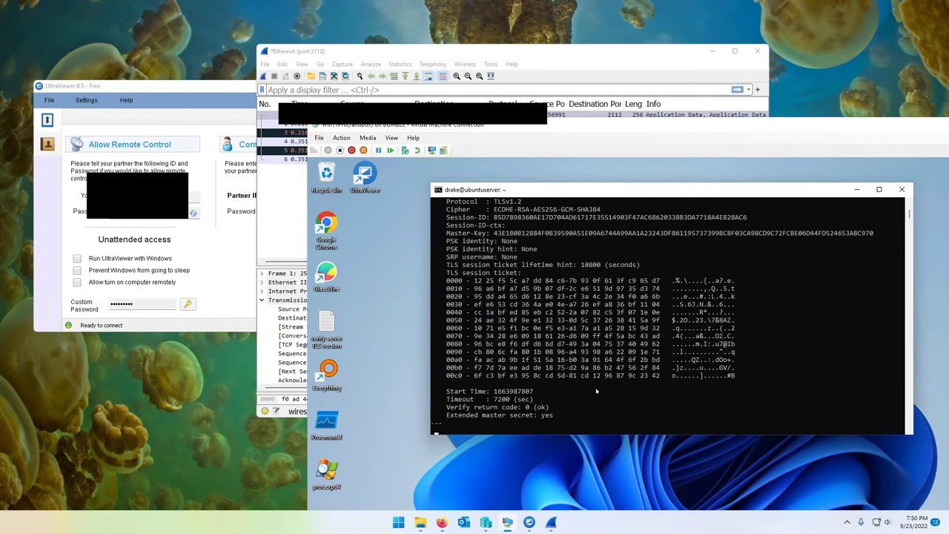
key("Return")
Review the output, marking the TLSv1.2 protocol and ECDHE-RSA-AES256-GCM-SHA384 session details
scroll(596, 391, "up", 10)
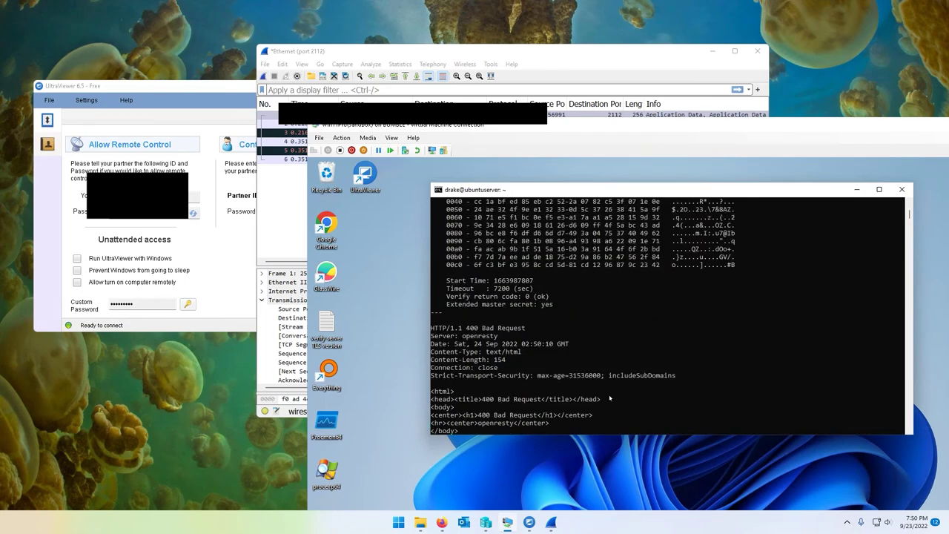
mouse_move(521, 329)
left_mouse_down()
mouse_move(445, 329)
mouse_move(521, 332)
left_mouse_up()
scroll(522, 341, "up", 1)
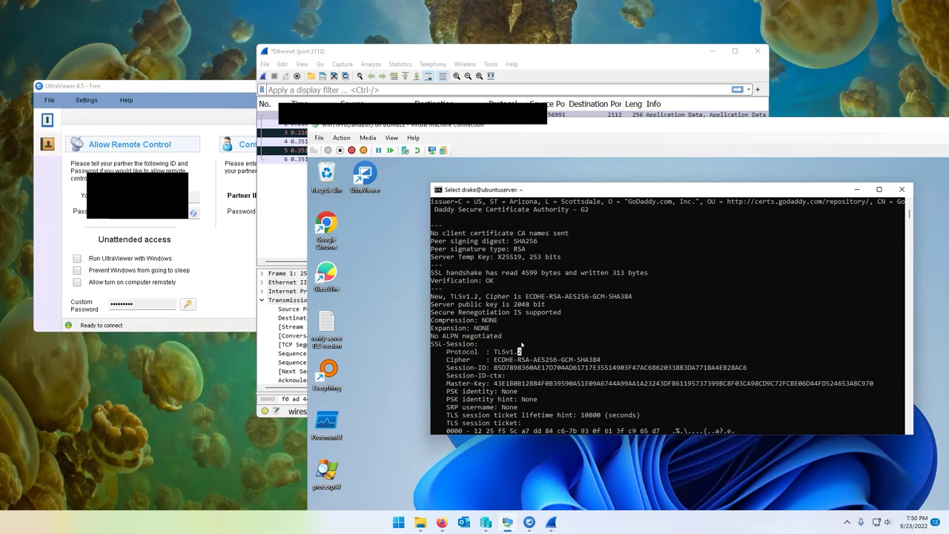
left_click_drag(448, 352, 553, 393)
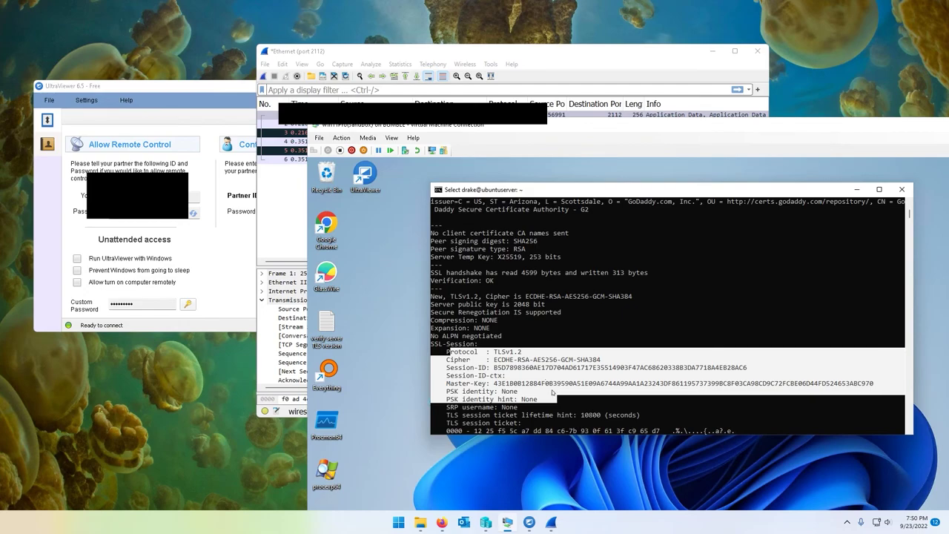
scroll(552, 393, "up", 10)
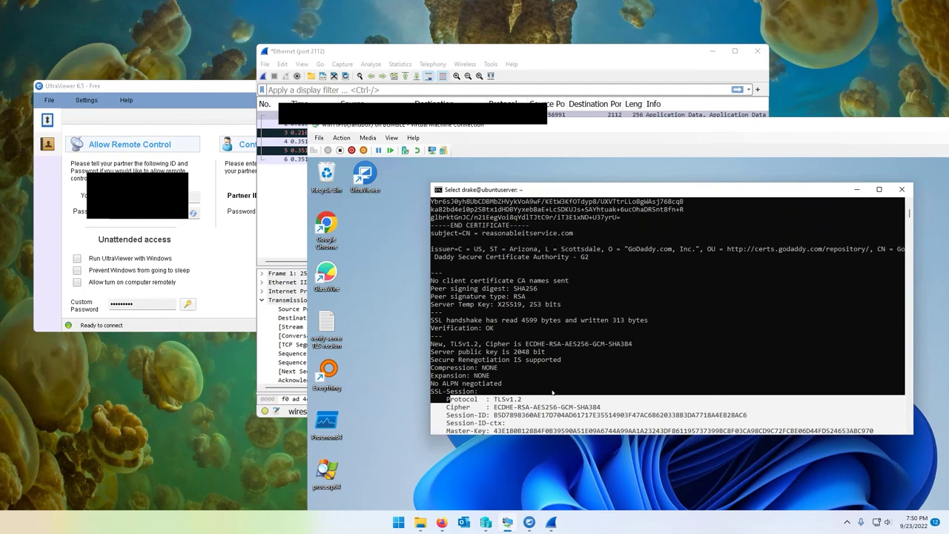
left_click_drag(571, 389, 639, 359)
scroll(632, 361, "up", 7)
scroll(623, 359, "up", 10)
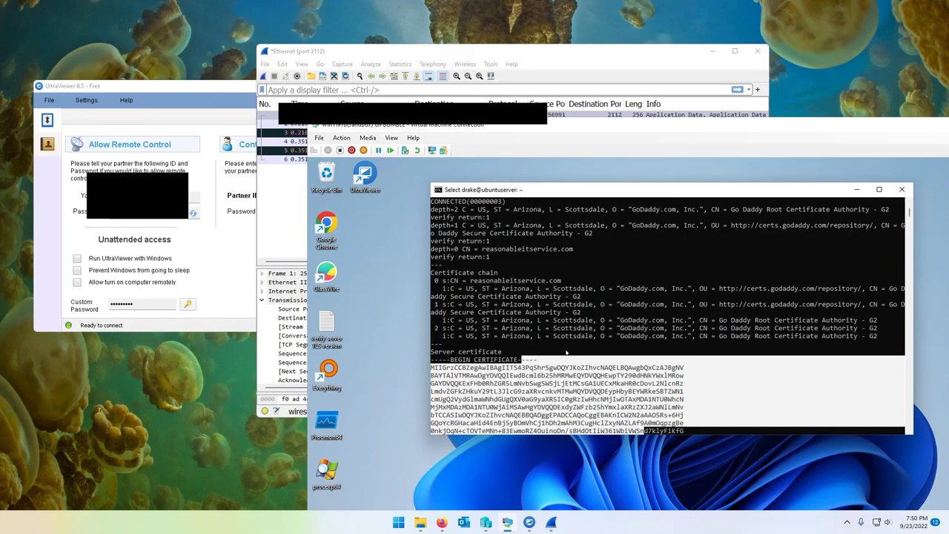
scroll(607, 358, "up", 6)
scroll(606, 356, "down", 20)
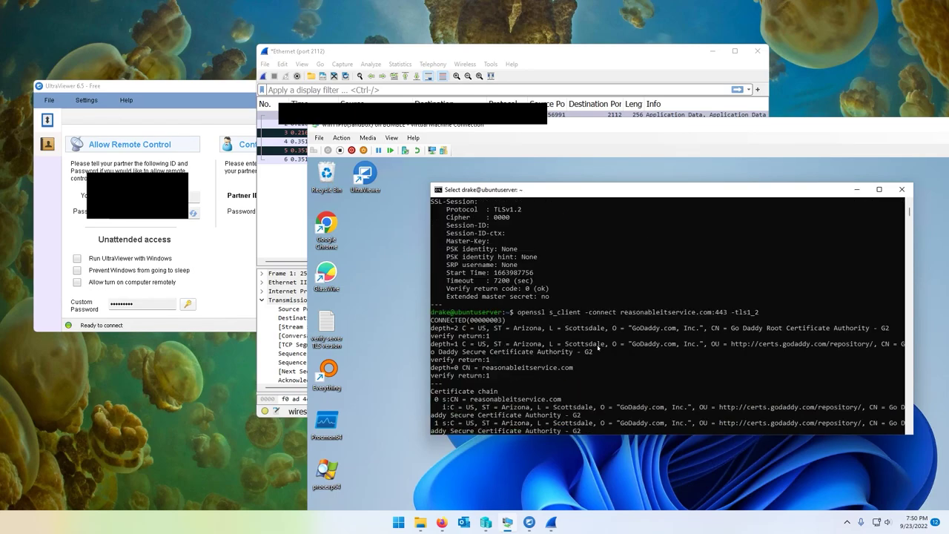
scroll(606, 353, "down", 20)
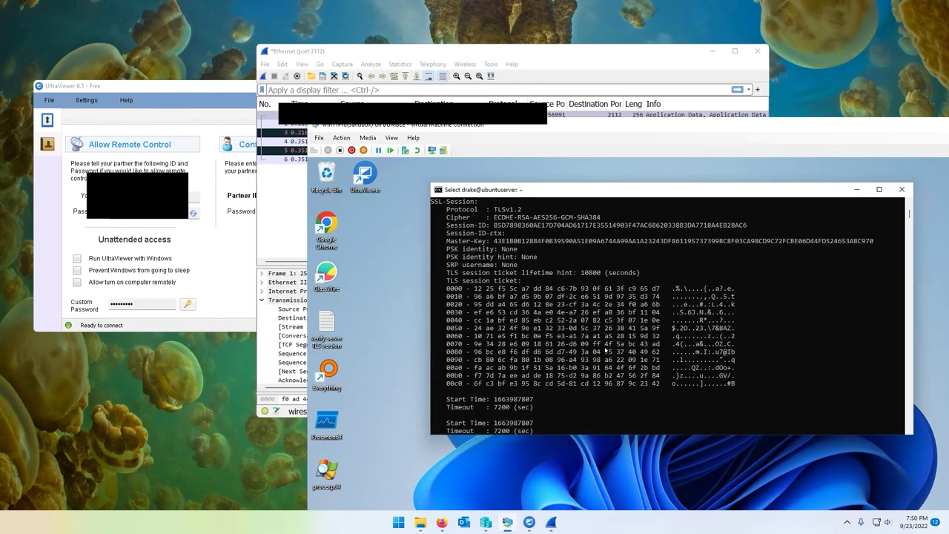
scroll(605, 350, "up", 3)
key("Up")
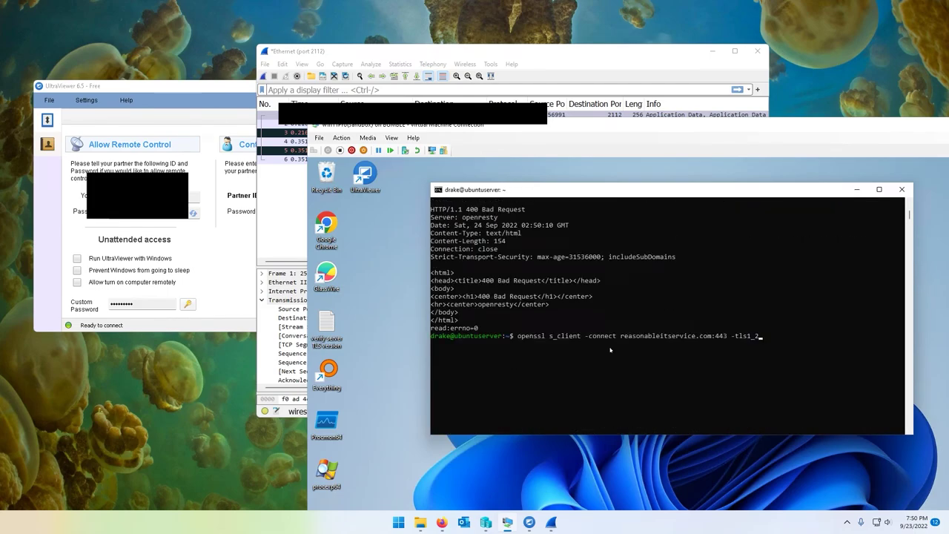